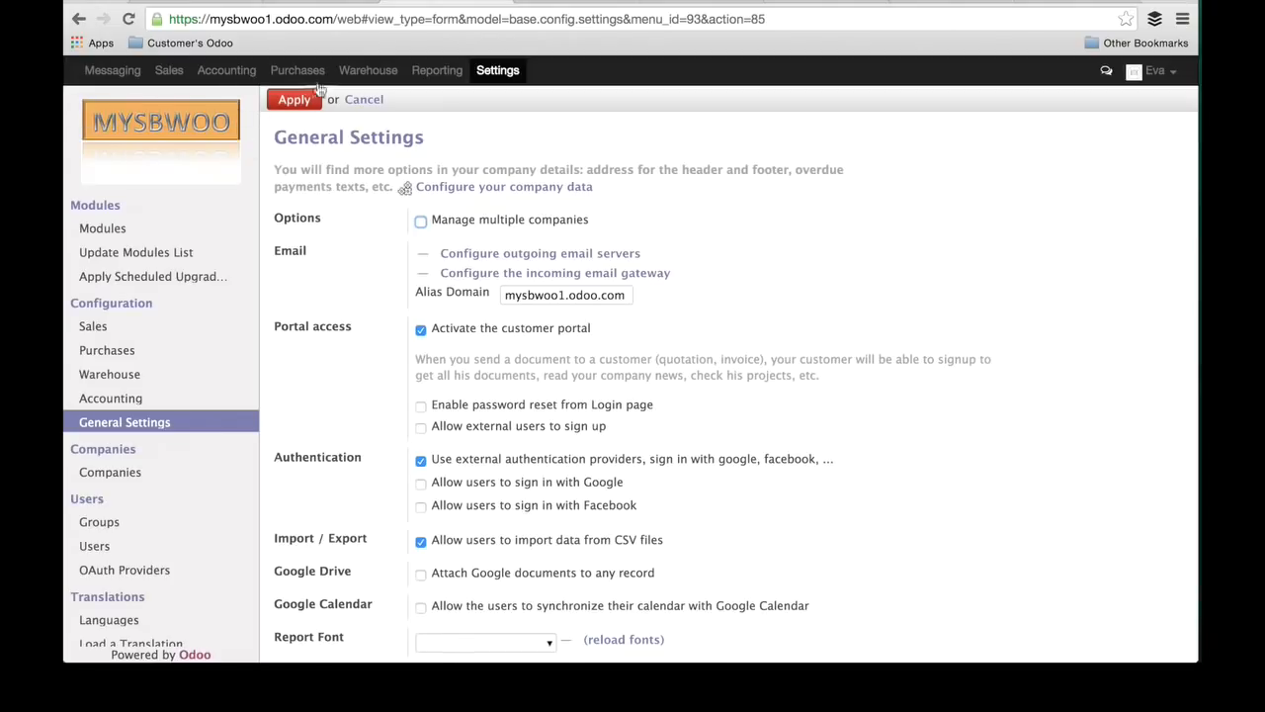
Step: Open the Sales product catalogue and show it as a list
left_click(167, 81)
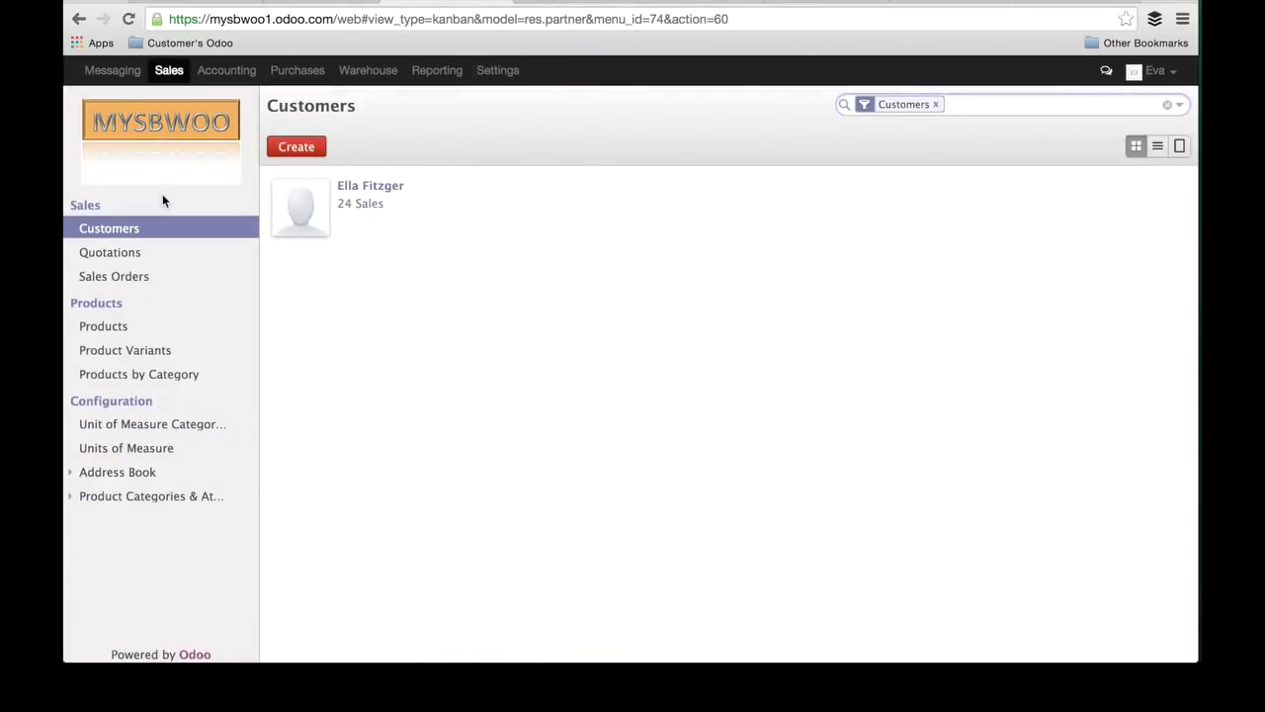
left_click(104, 329)
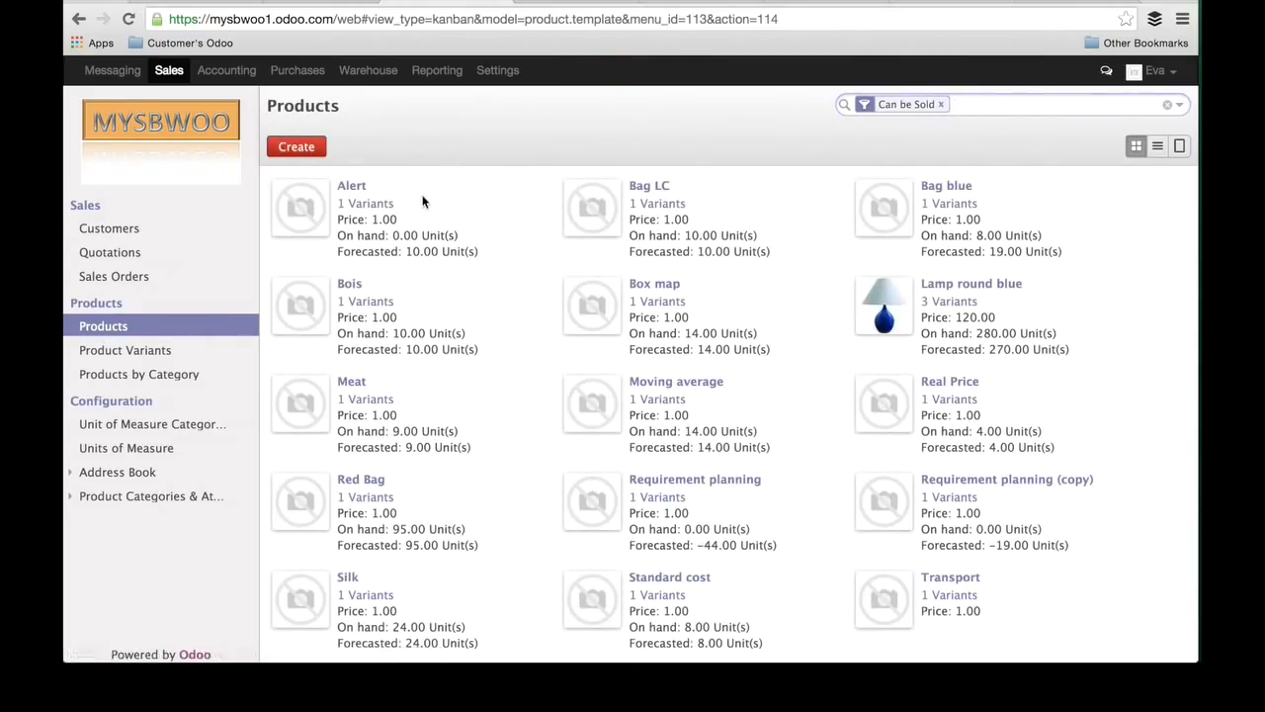
left_click(1159, 148)
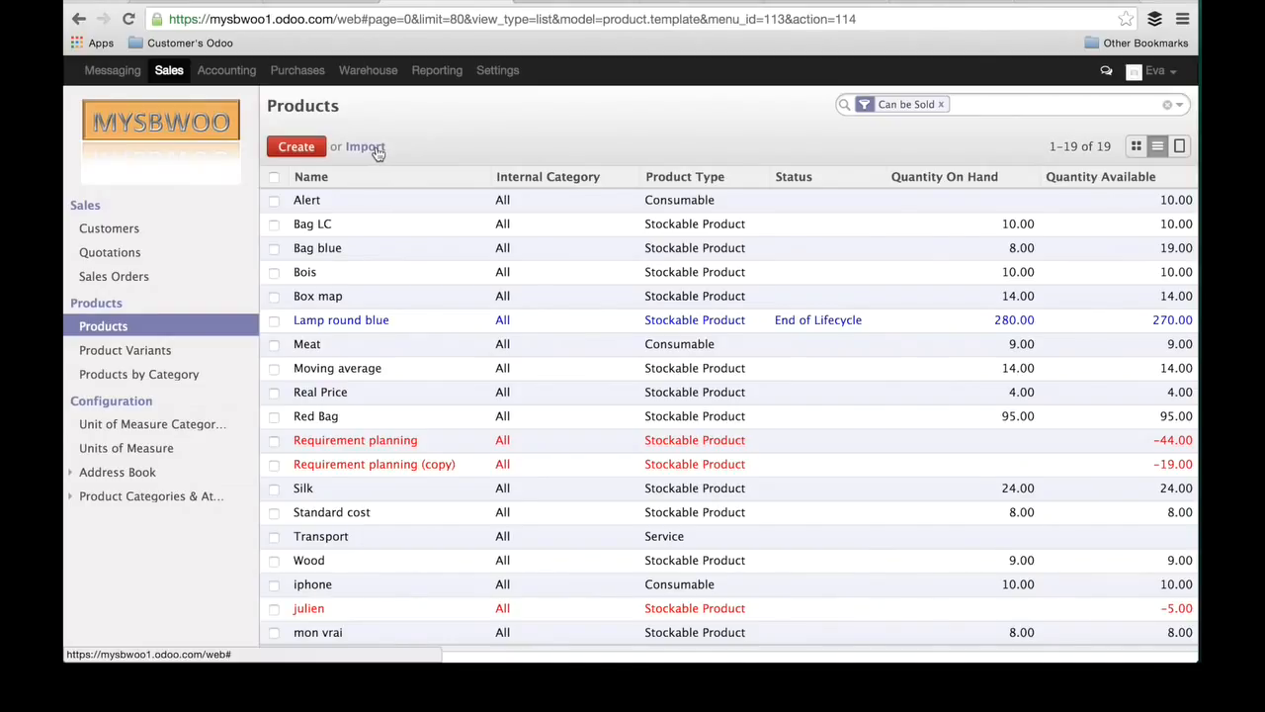
Step: Select the Bag LC product and open the data export for it
left_click(275, 225)
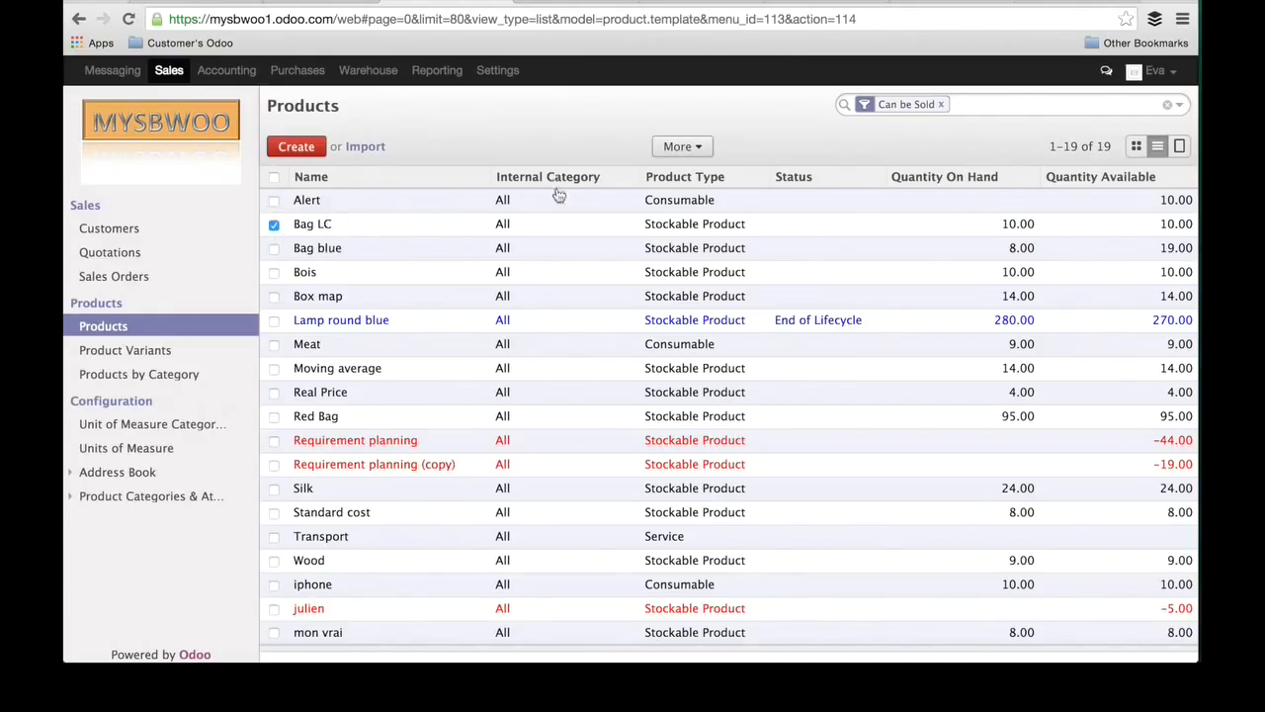
left_click(701, 148)
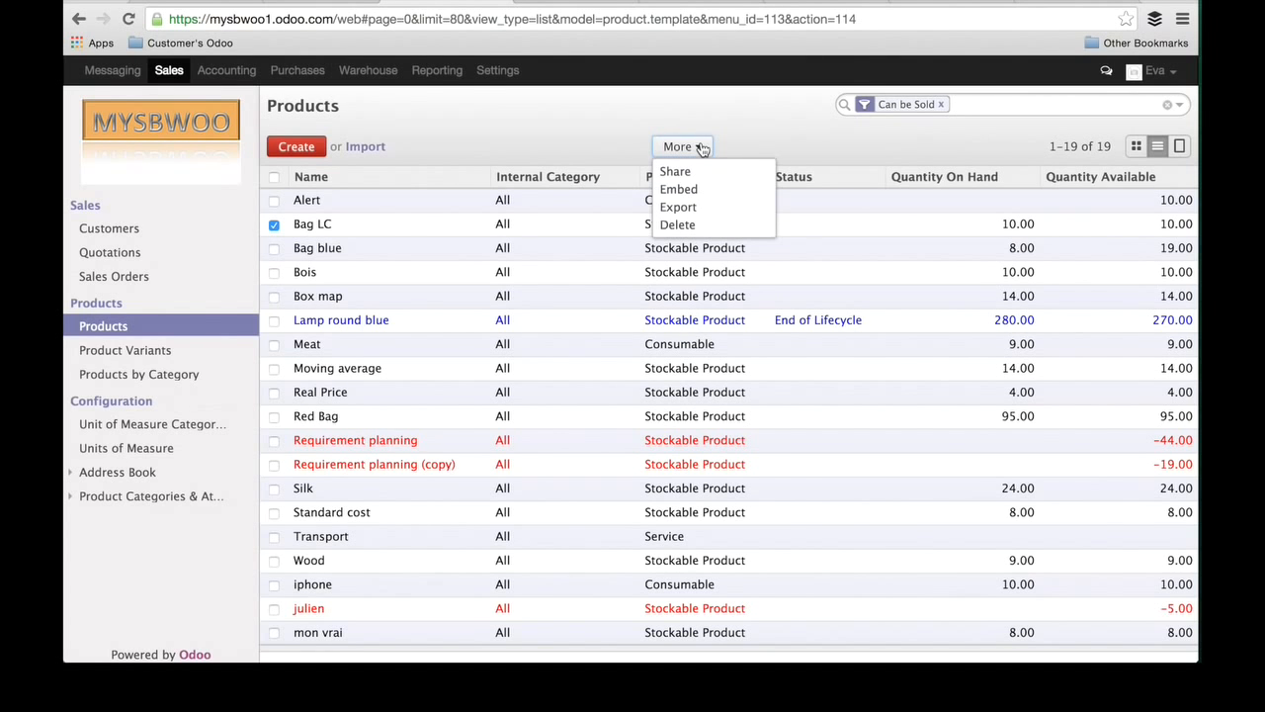
left_click(706, 208)
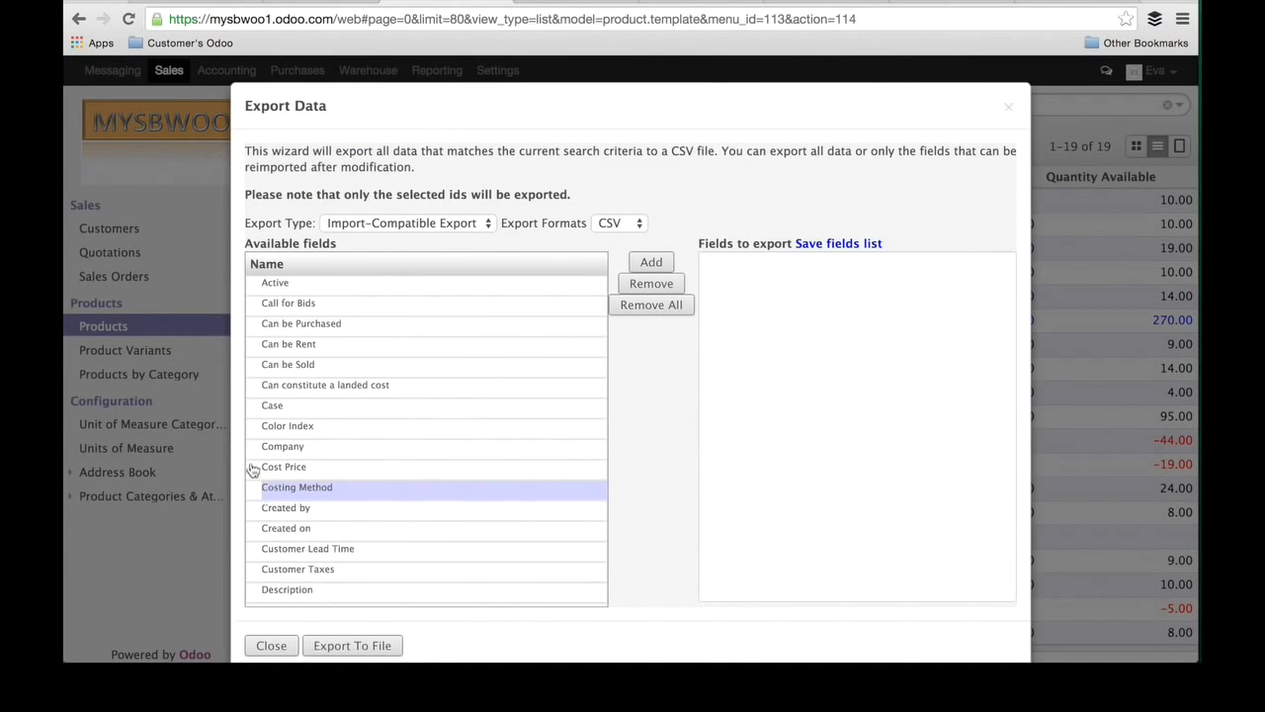
Step: Compare the fields offered by the Export all Data and Import-Compatible Export types, and view the export format options
double_click(287, 591)
left_click(477, 222)
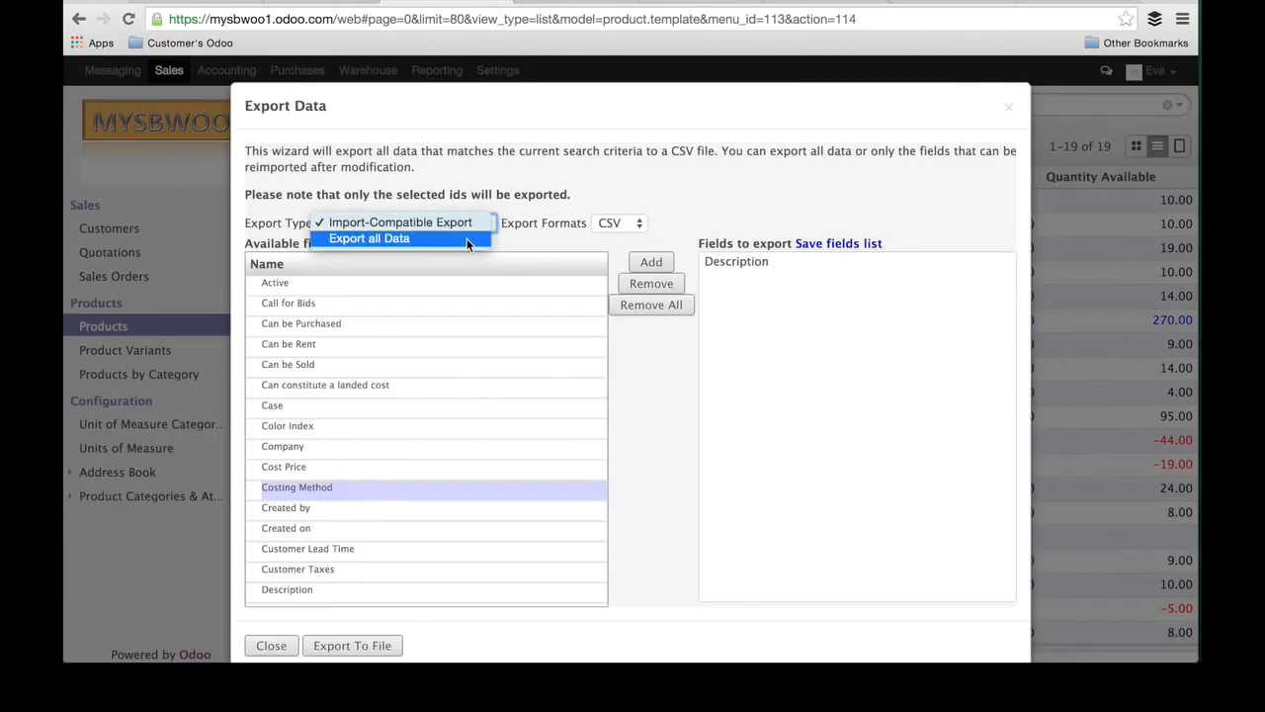
left_click(467, 239)
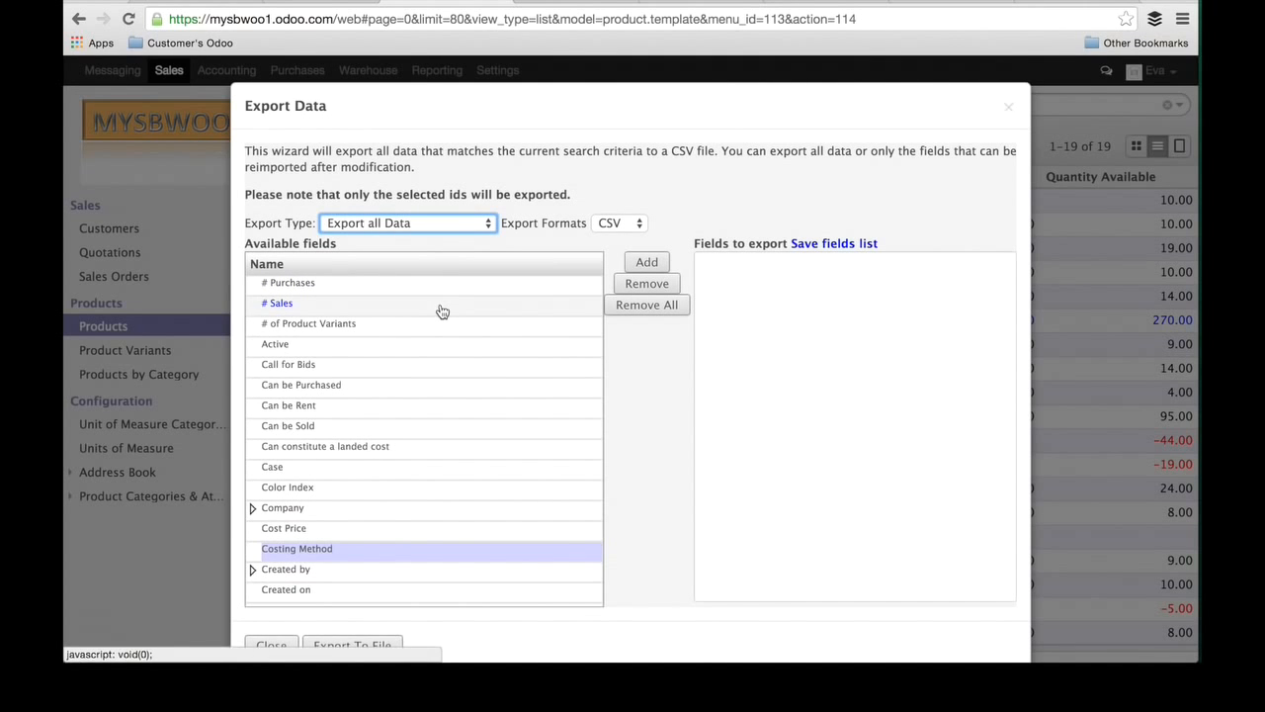
scroll(450, 449, "down", 15)
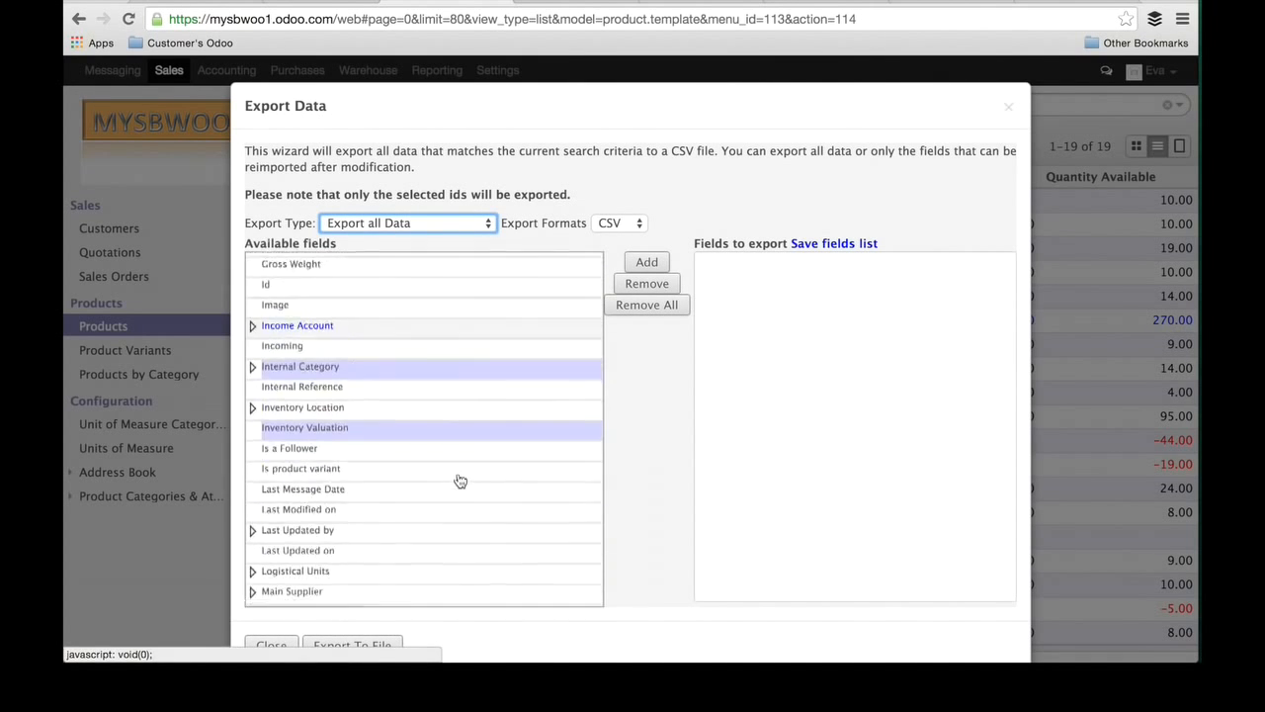
left_click(479, 226)
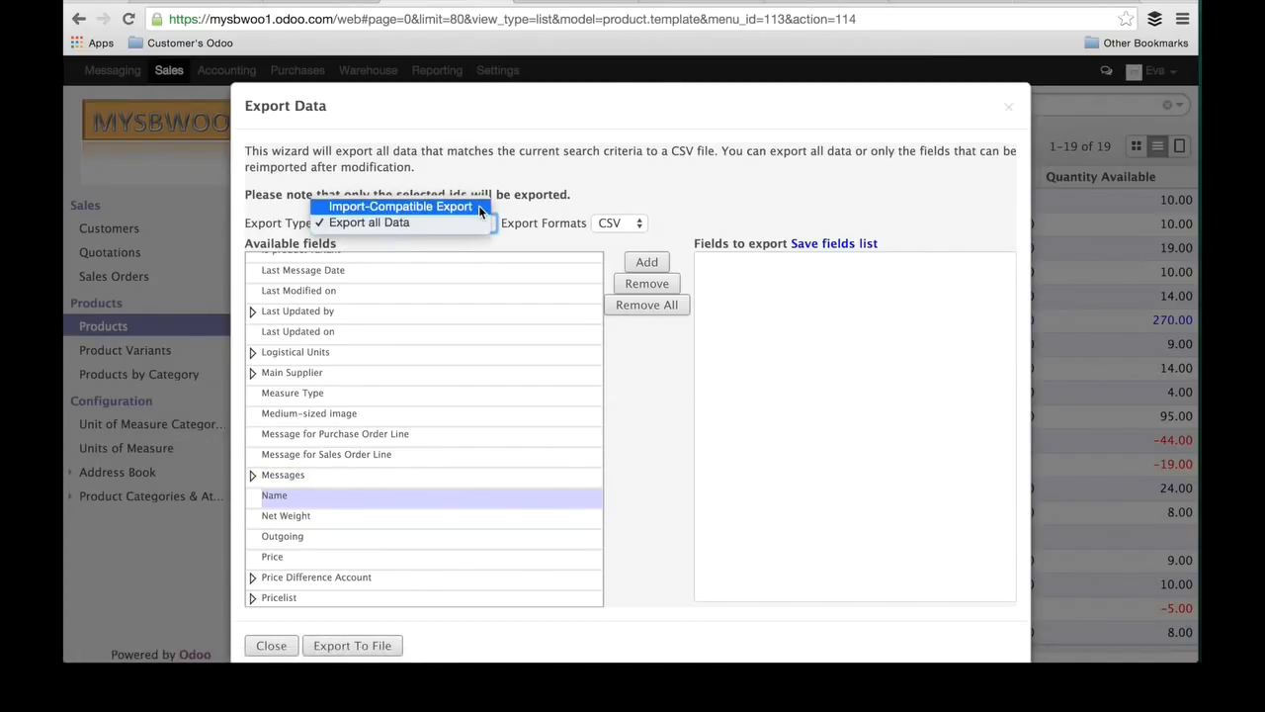
left_click(478, 204)
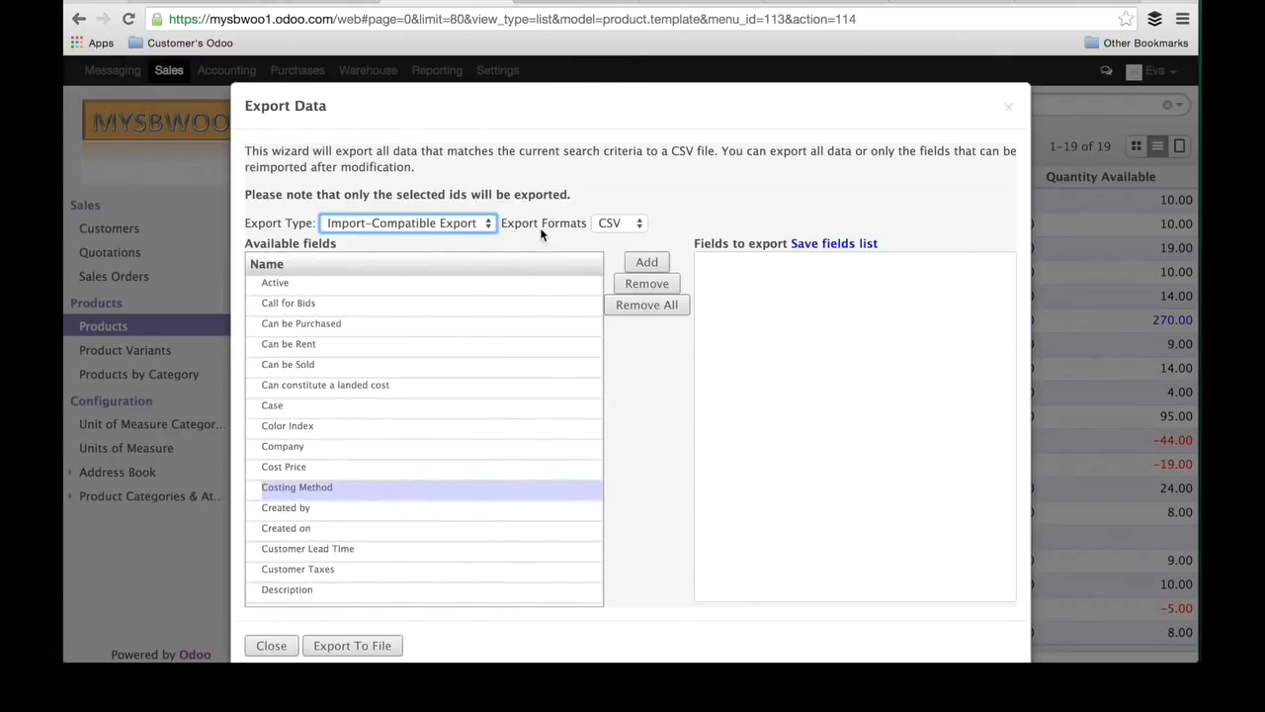
left_click(639, 227)
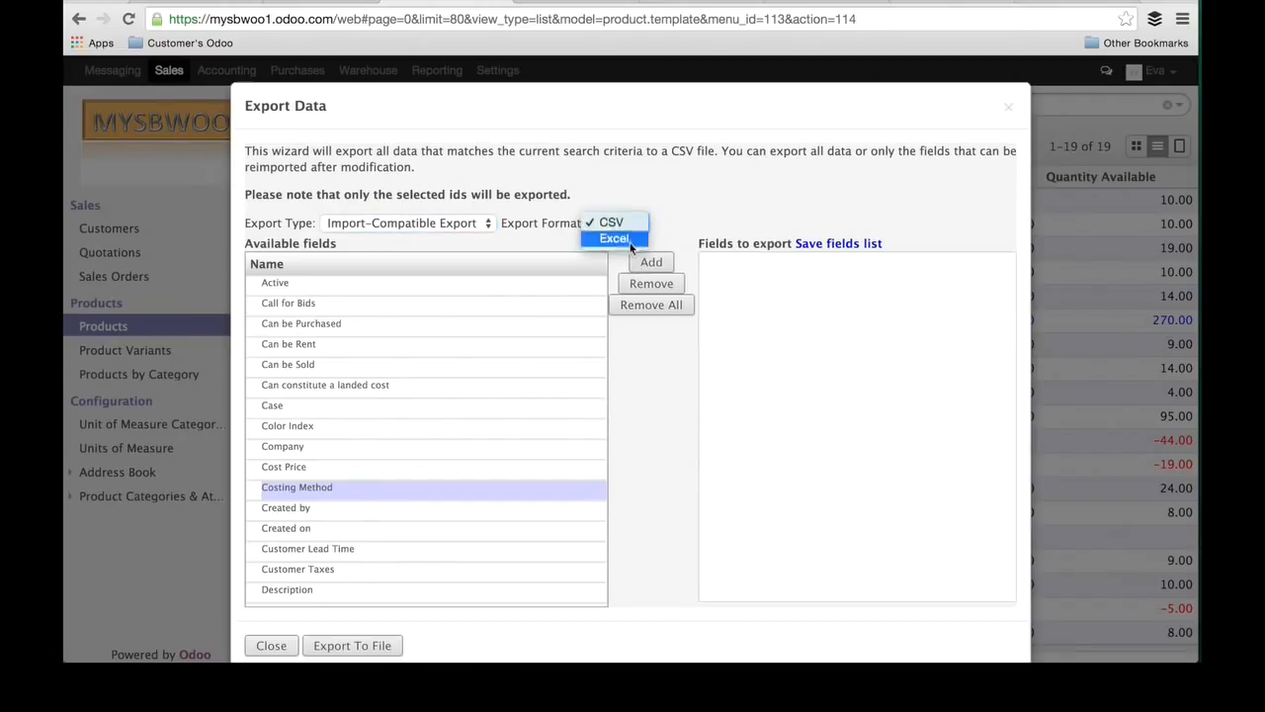
left_click(675, 199)
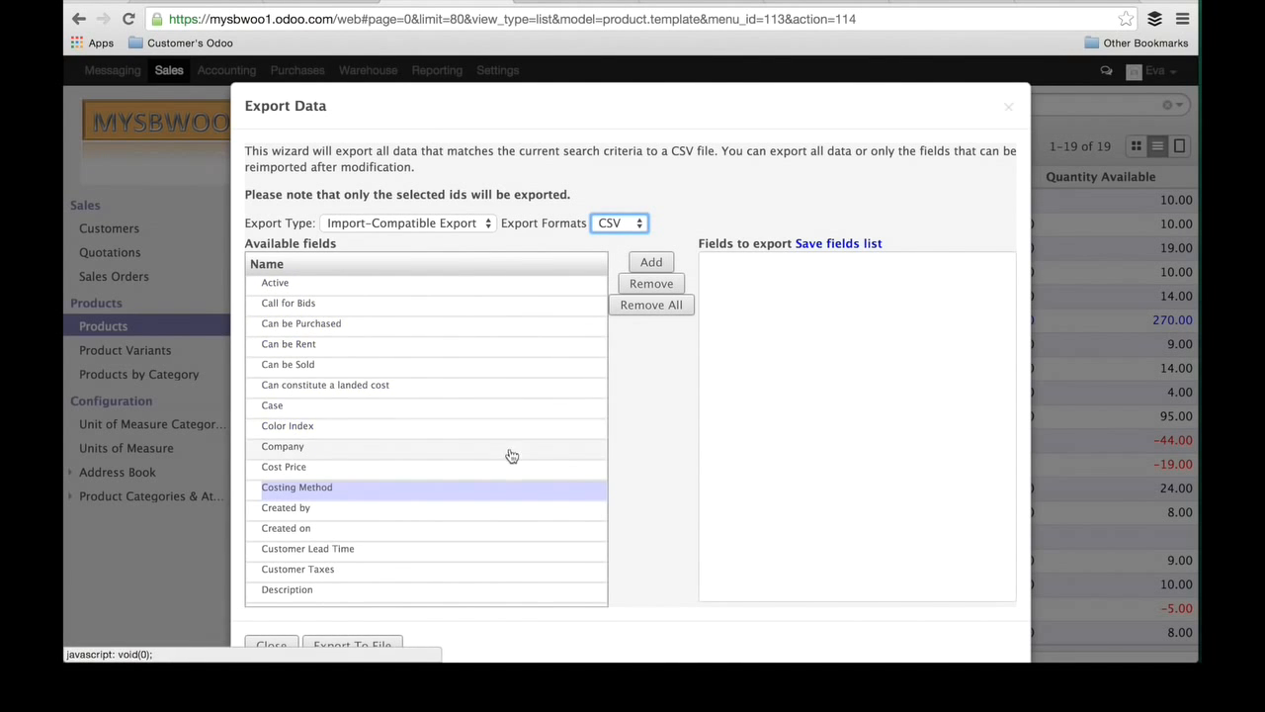
Step: Add the Name field to the fields to export
scroll(510, 464, "down", 5)
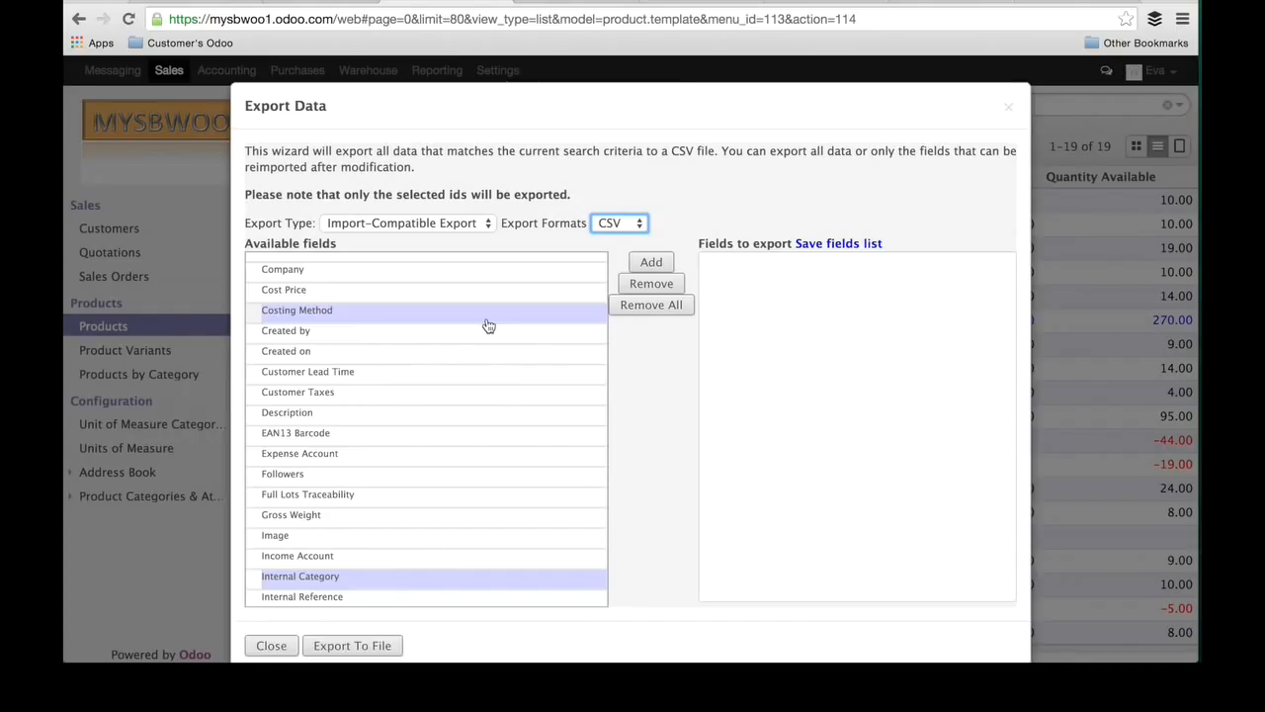
left_click(308, 312)
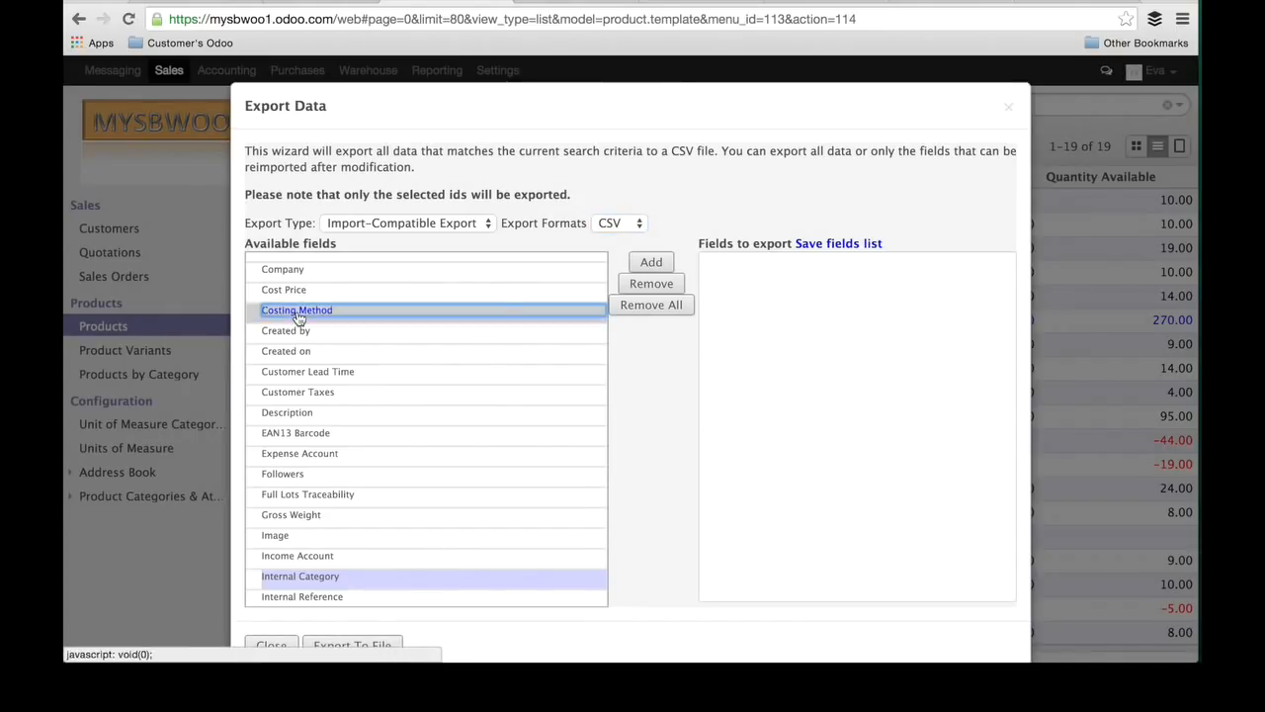
scroll(435, 427, "down", 5)
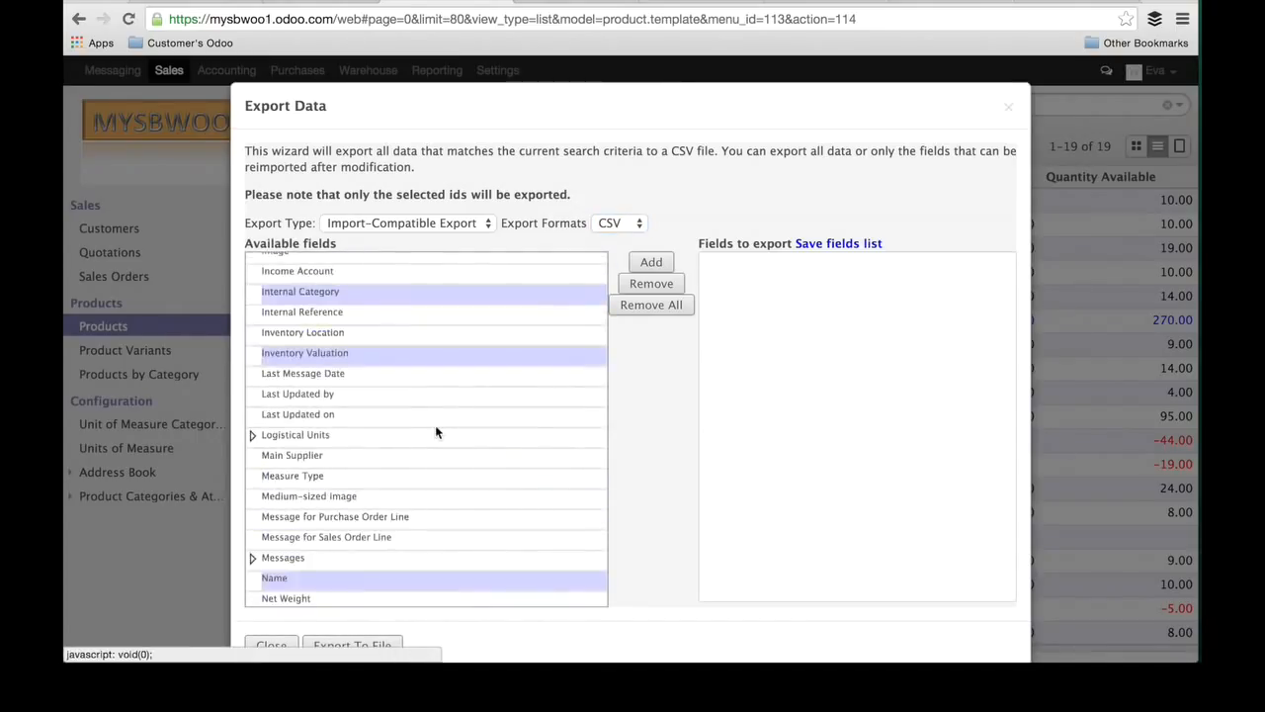
scroll(435, 427, "down", 5)
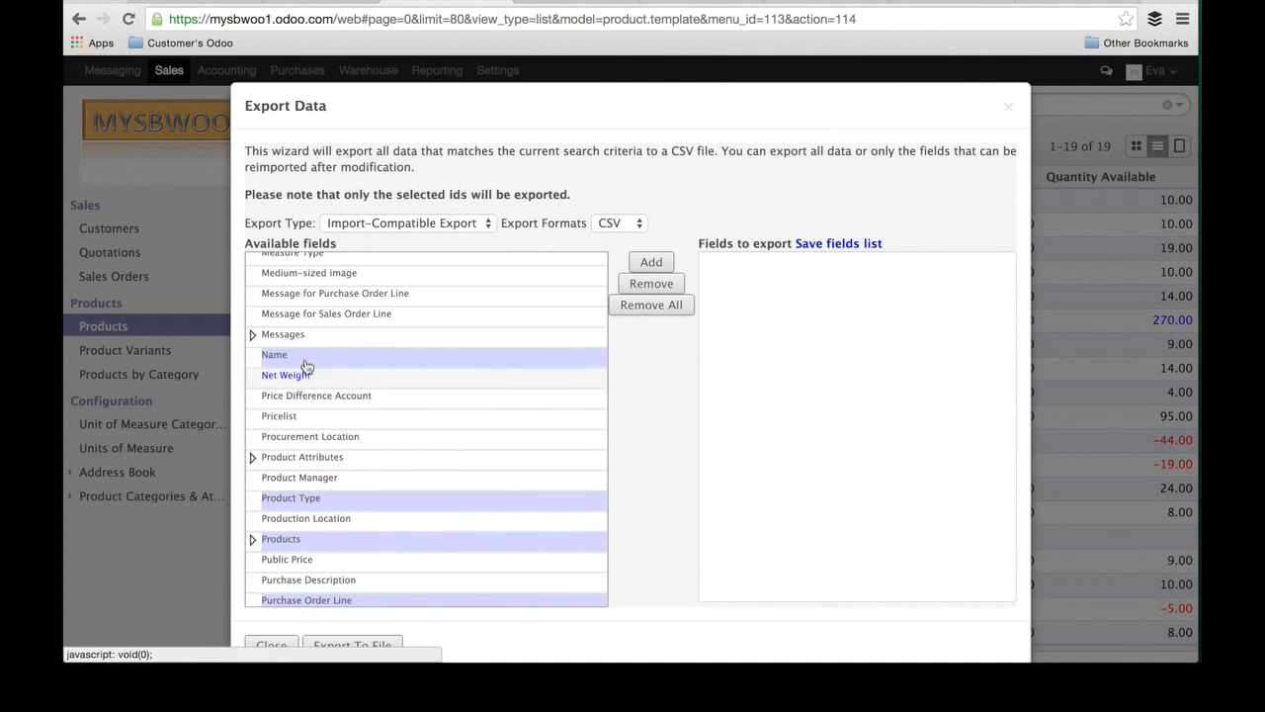
left_click(287, 358)
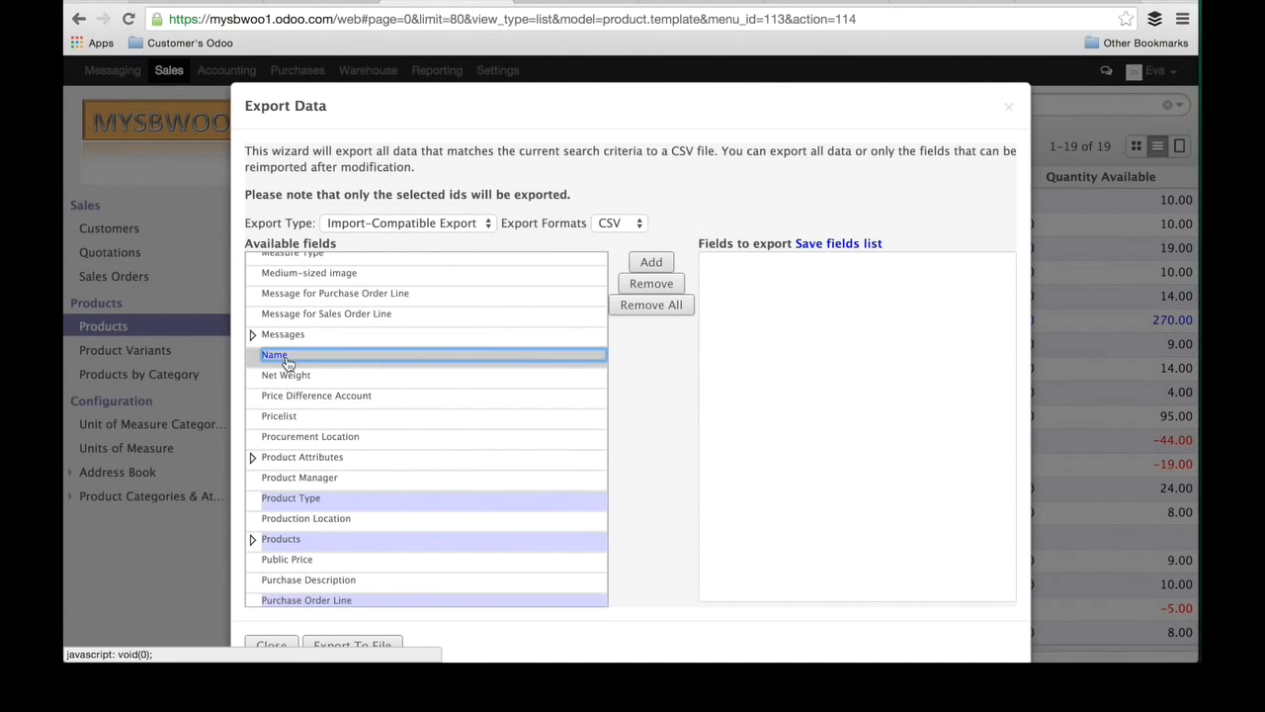
left_click(655, 262)
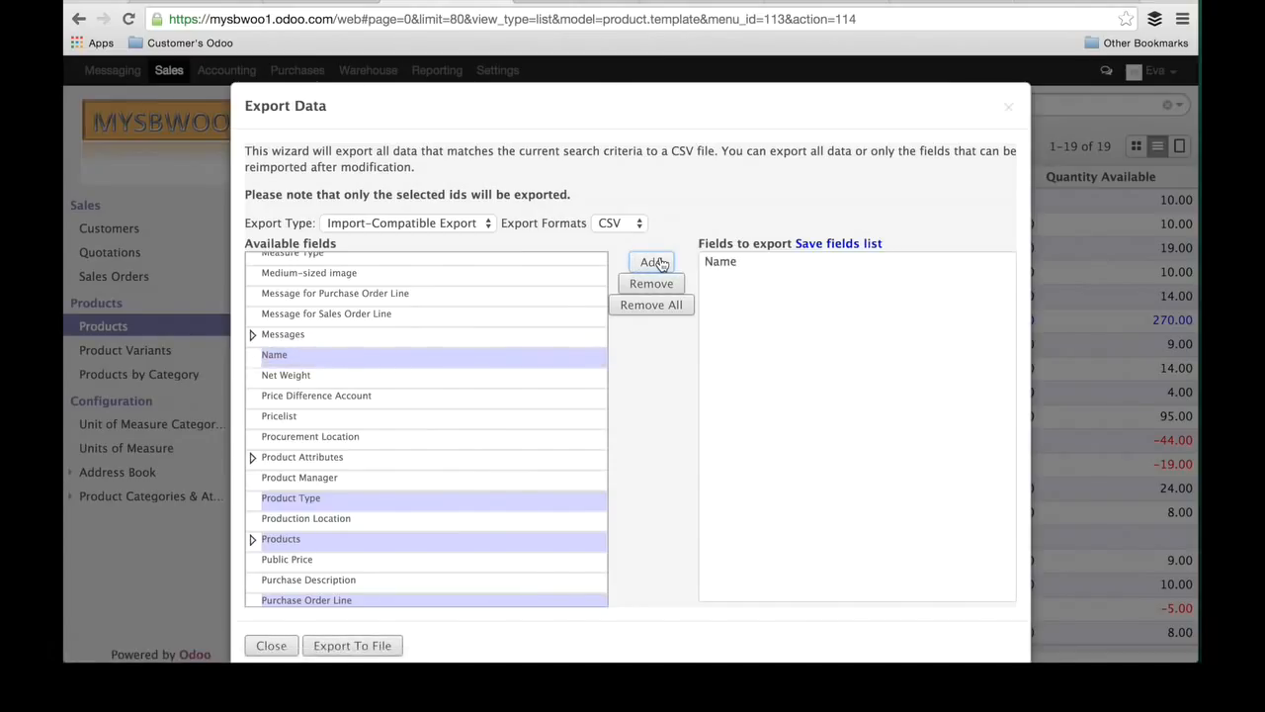
Step: Add the Product Type field to the fields to export
scroll(481, 329, "up", 3)
scroll(482, 330, "up", 5)
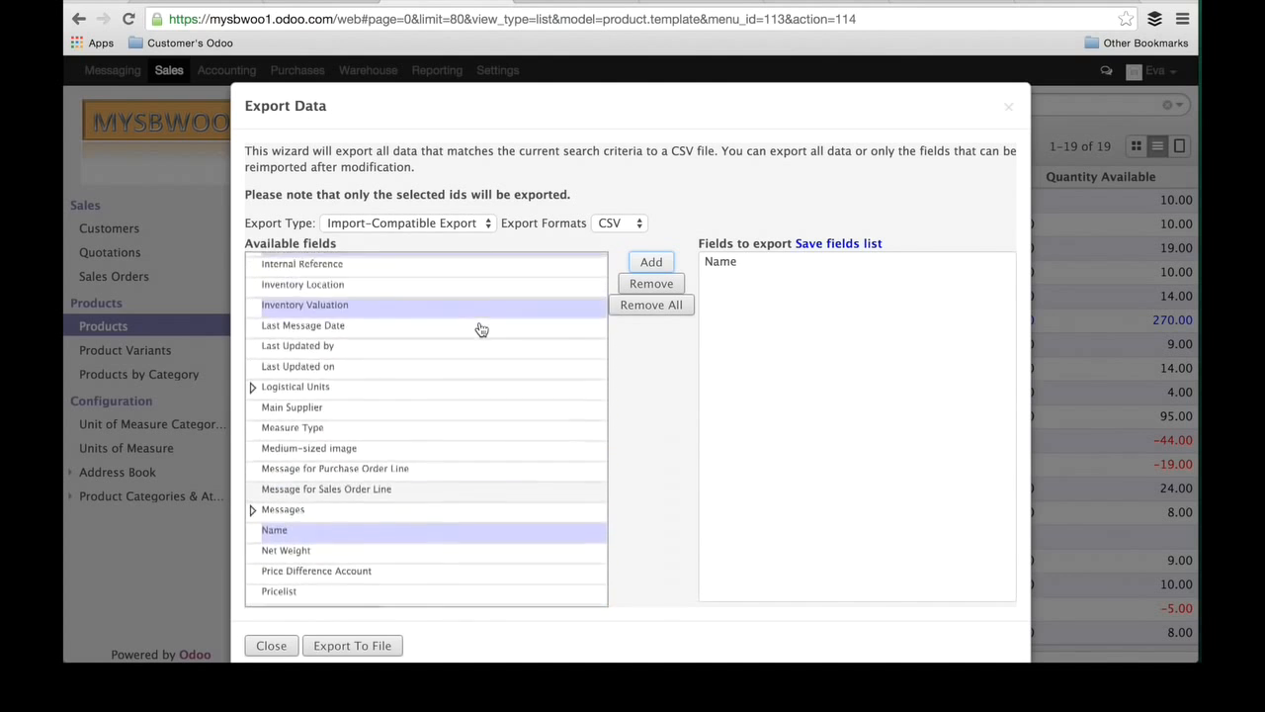
scroll(482, 329, "down", 3)
scroll(481, 329, "down", 5)
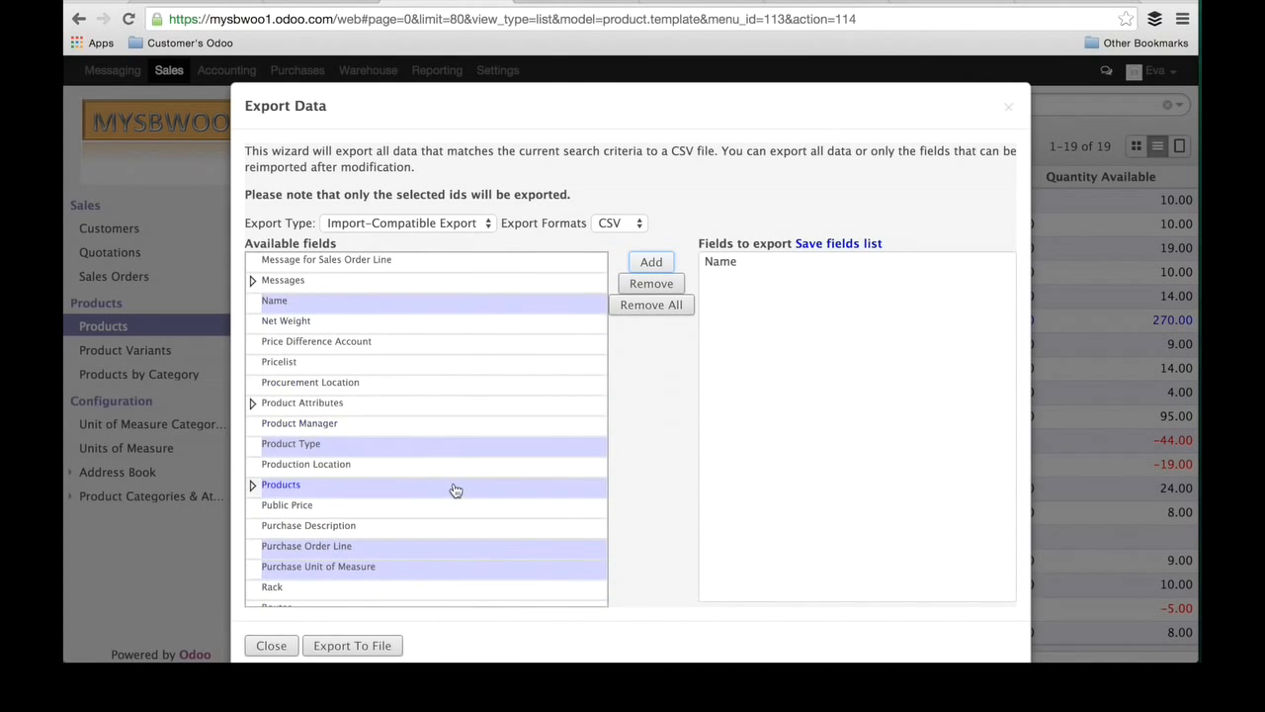
scroll(452, 489, "down", 4)
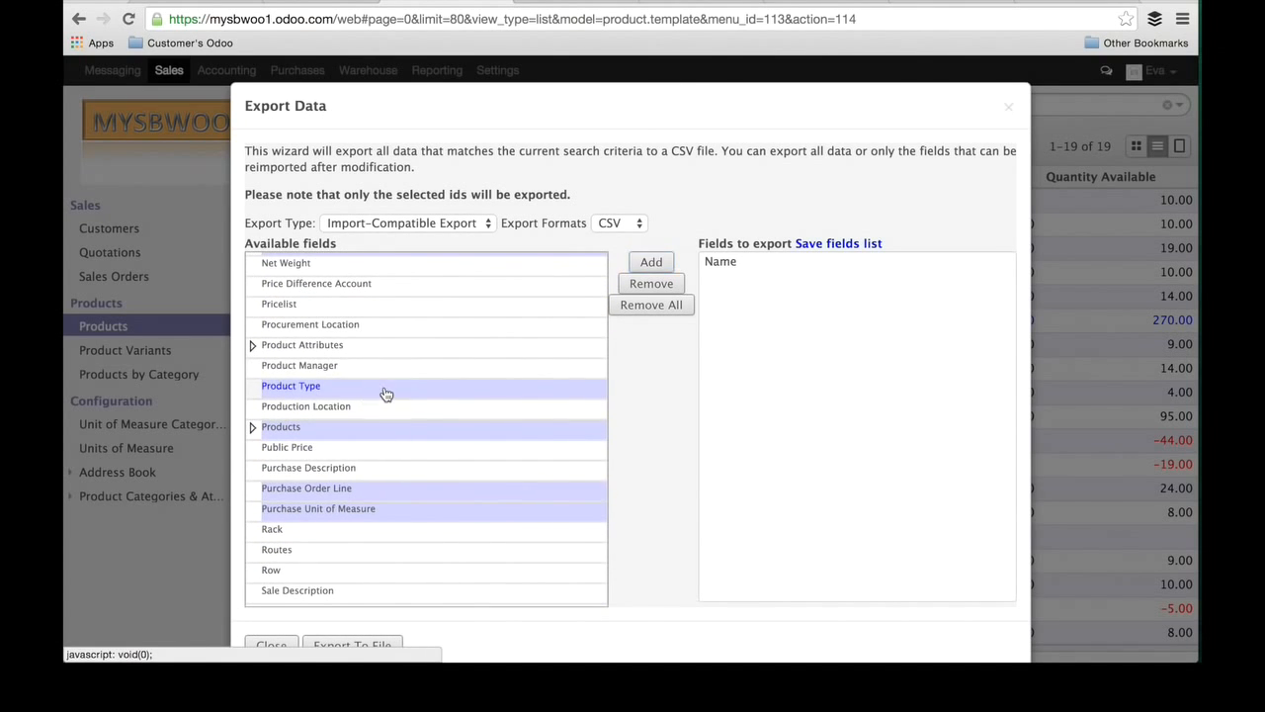
left_click(384, 387)
left_click(652, 263)
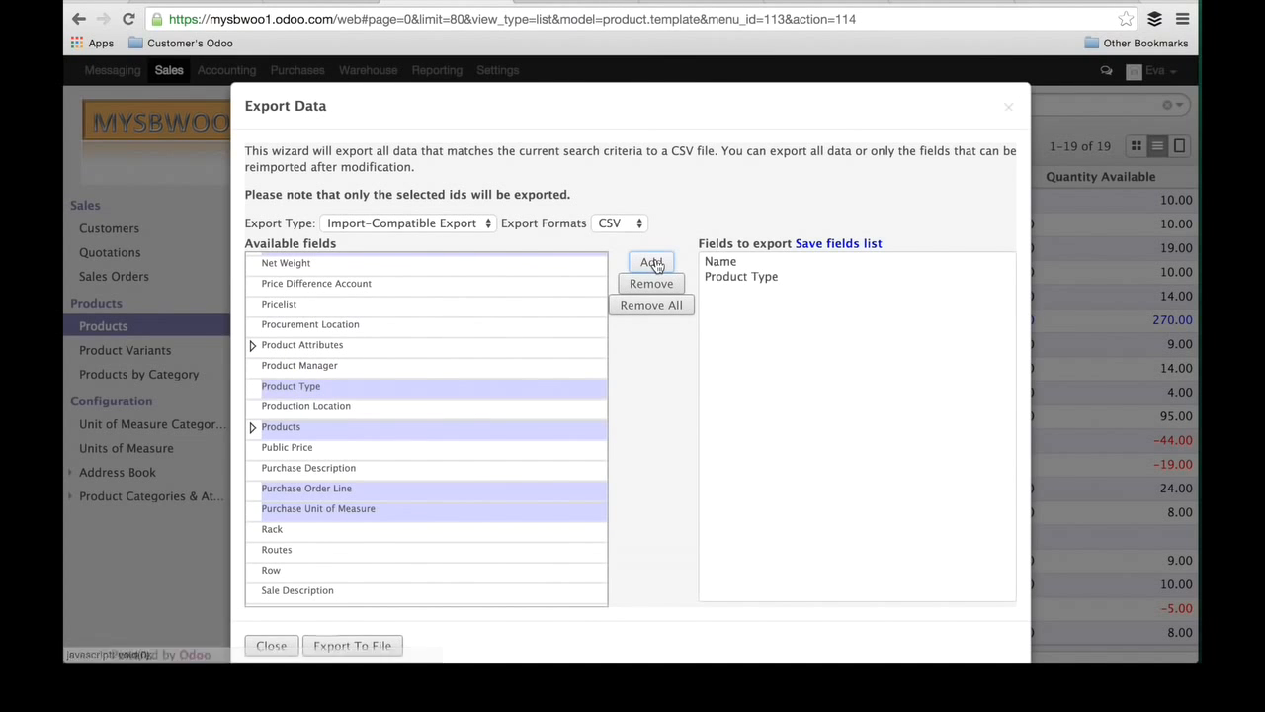
Step: Add the Internal Category and Inventory Valuation fields to the fields to export
scroll(479, 458, "down", 1)
scroll(480, 458, "down", 3)
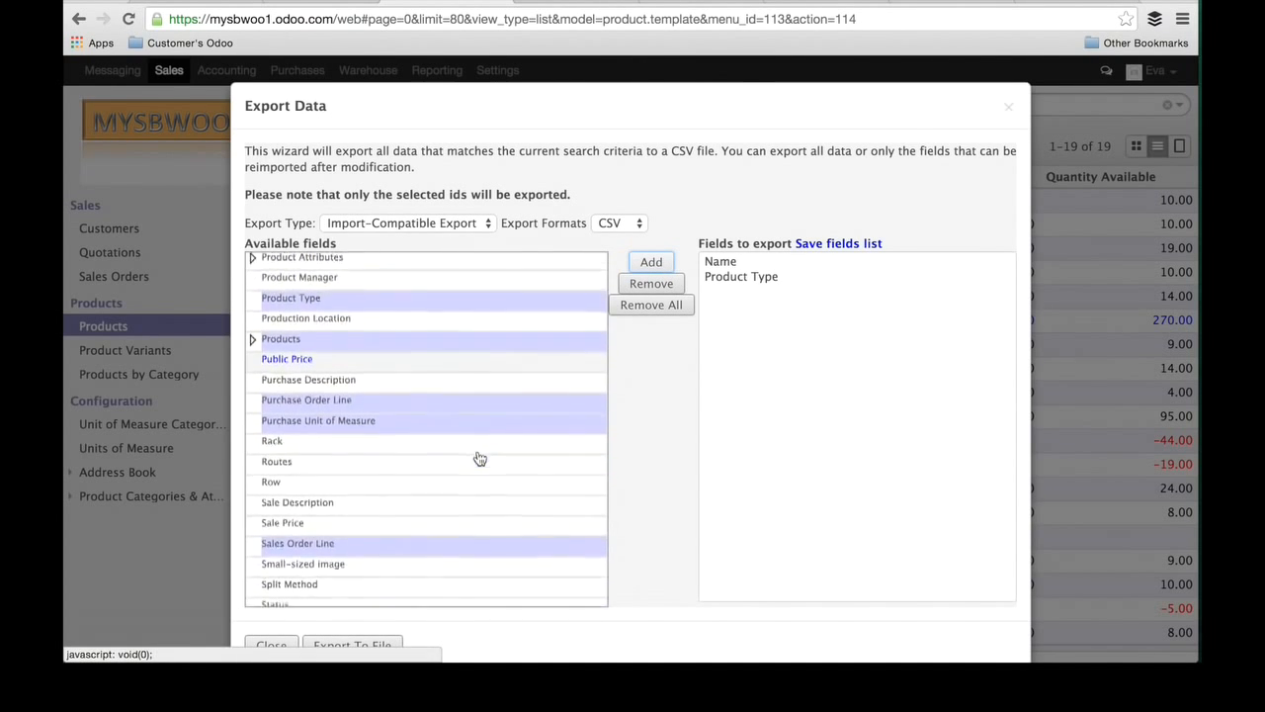
scroll(438, 455, "down", 3)
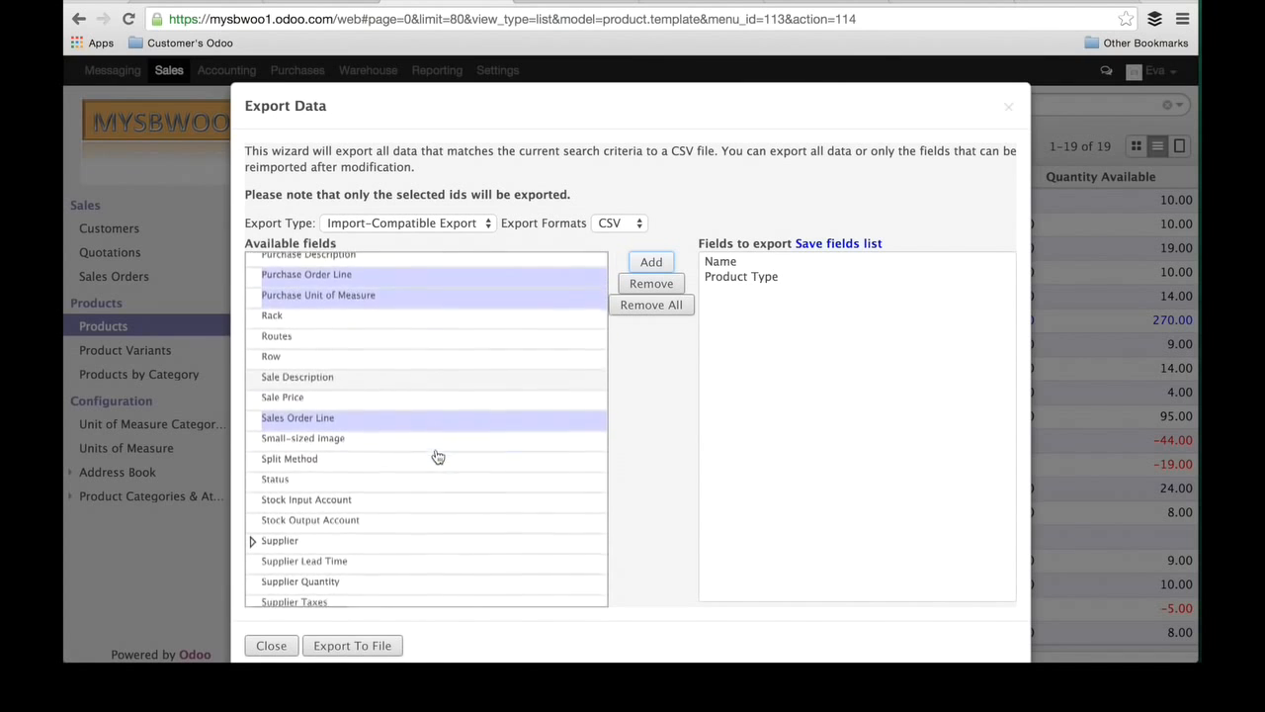
scroll(438, 456, "down", 3)
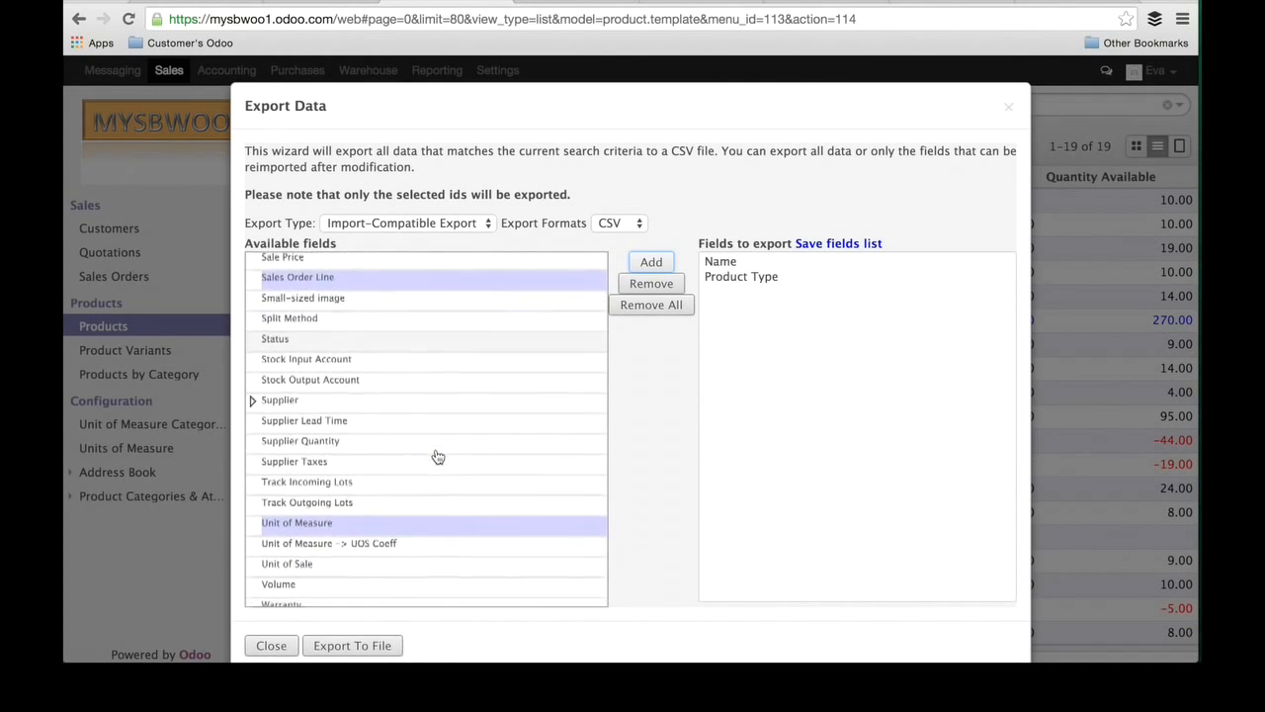
scroll(438, 456, "up", 15)
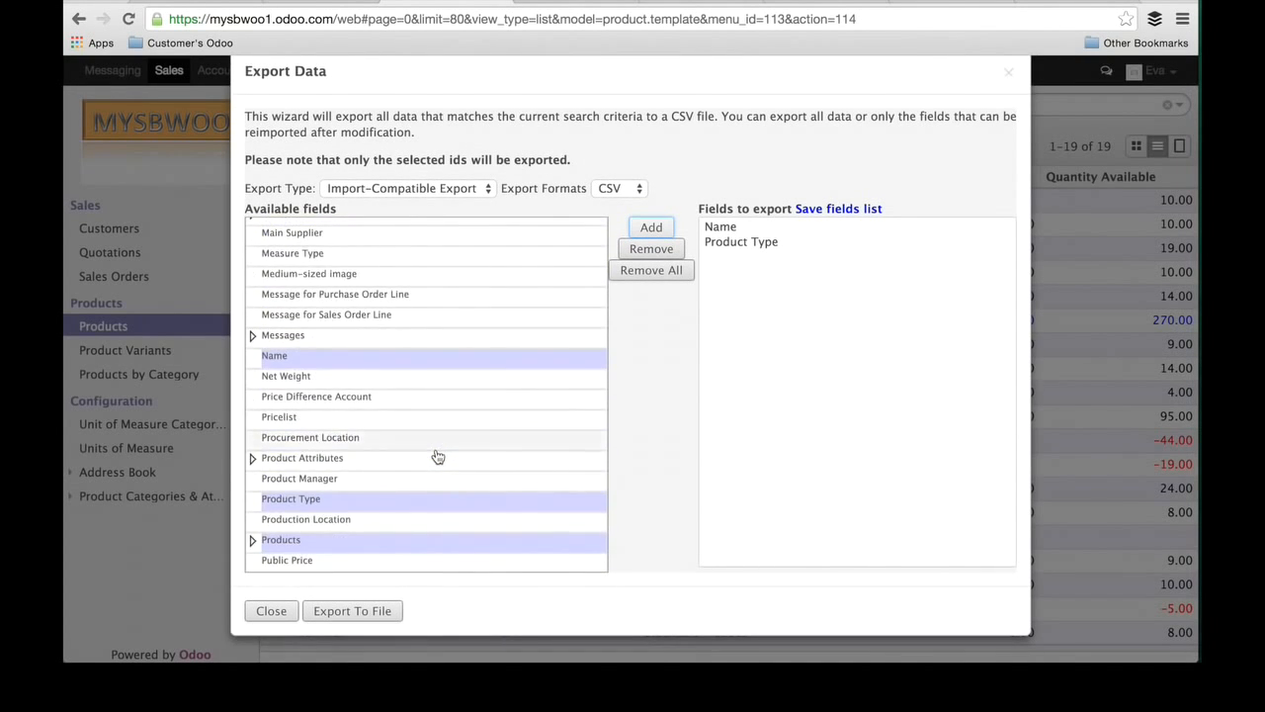
scroll(438, 455, "up", 1)
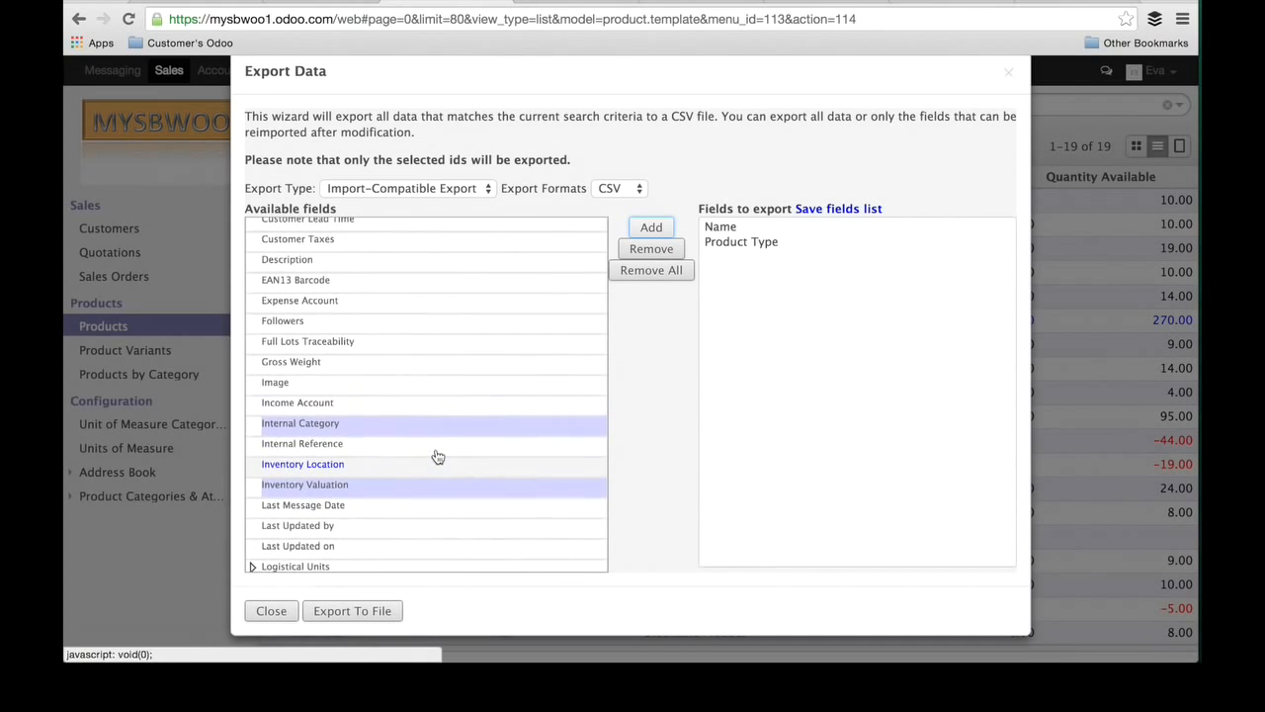
left_click(416, 425)
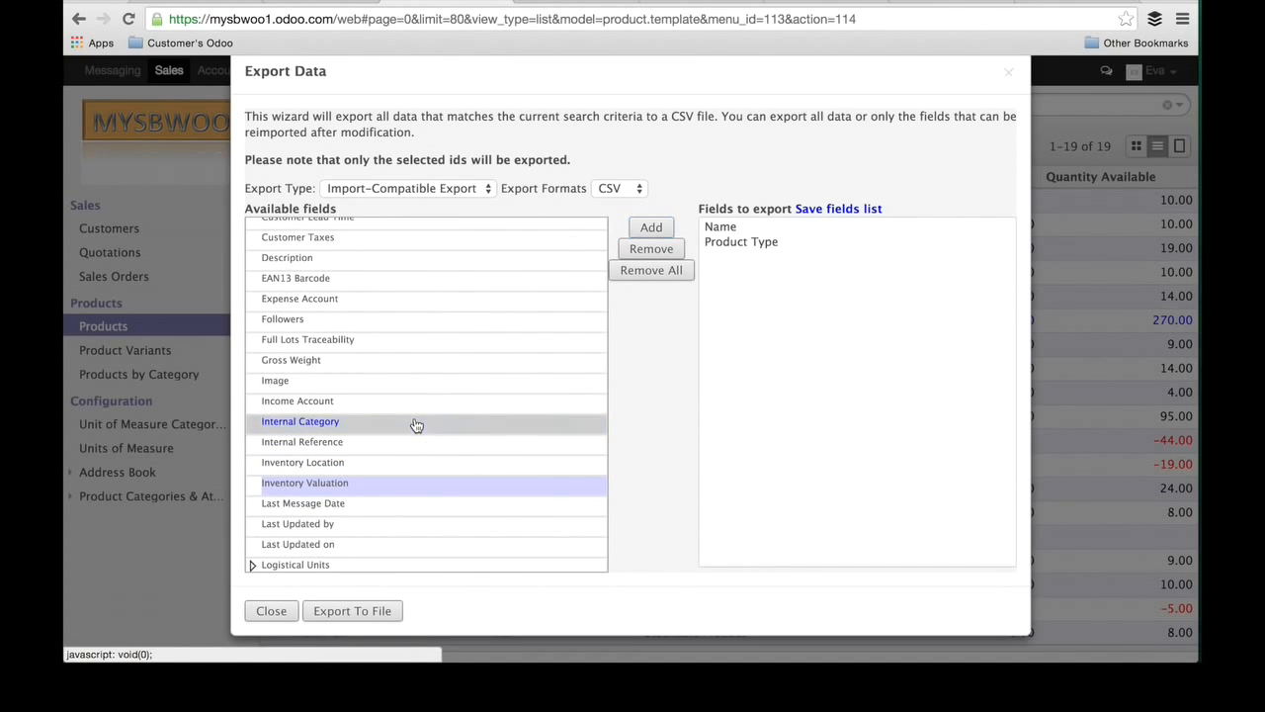
left_click(656, 227)
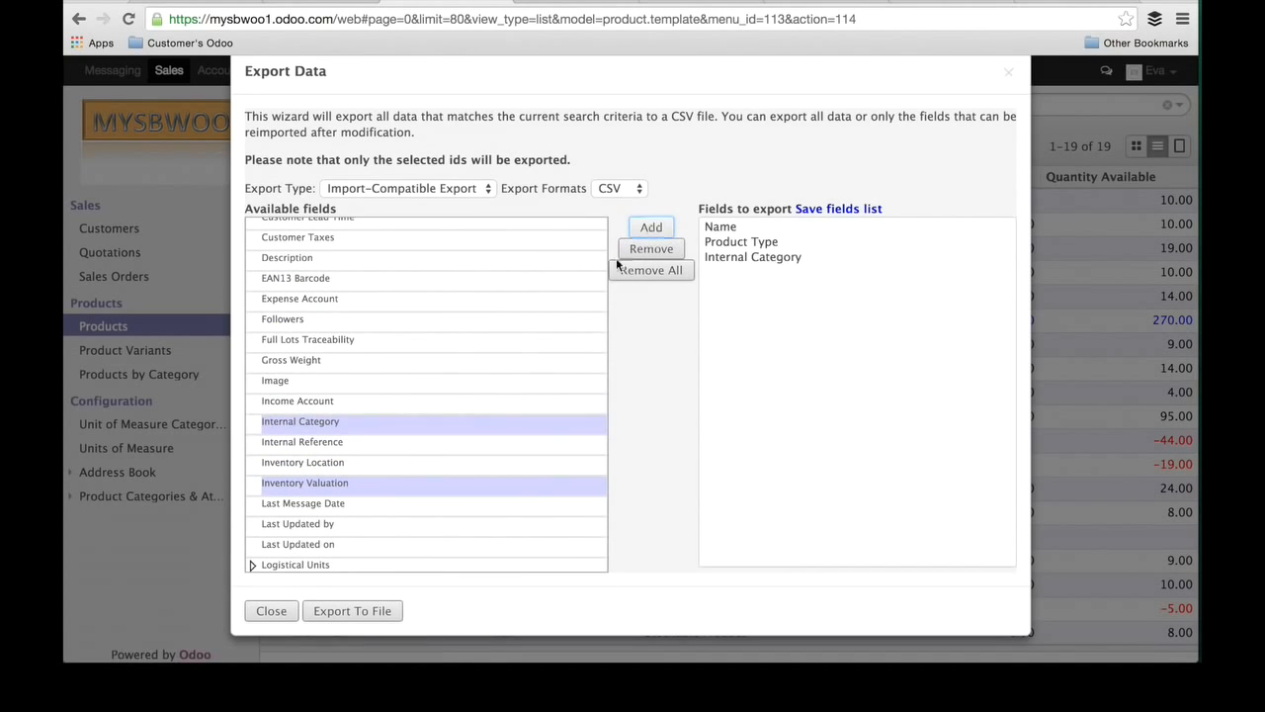
left_click(478, 489)
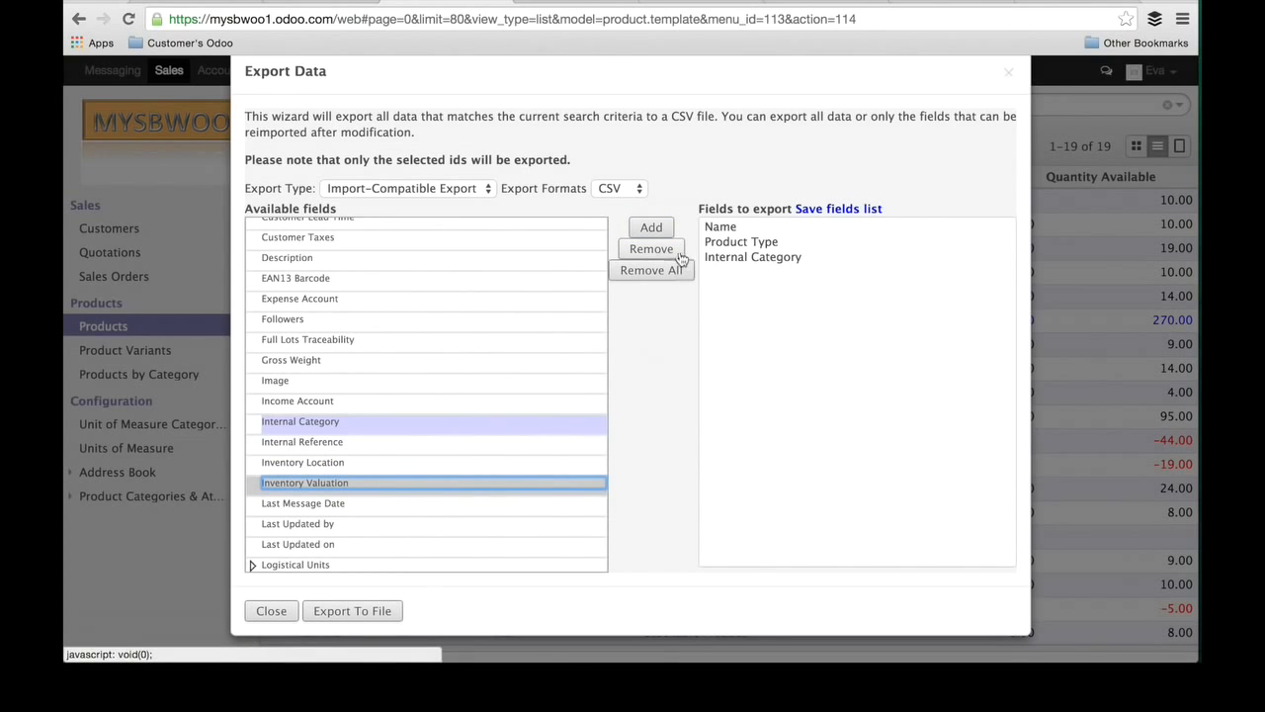
left_click(652, 229)
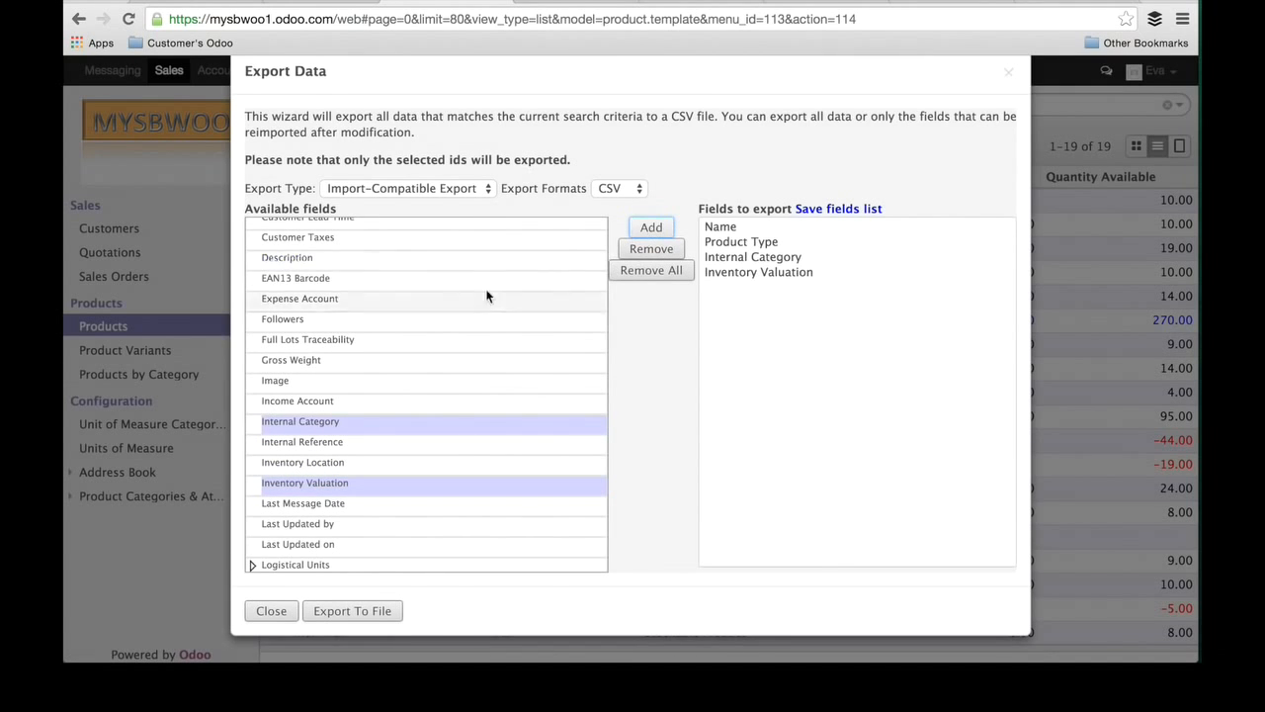
Step: Add the EAN13 Barcode field to the fields to export
scroll(484, 296, "up", 3)
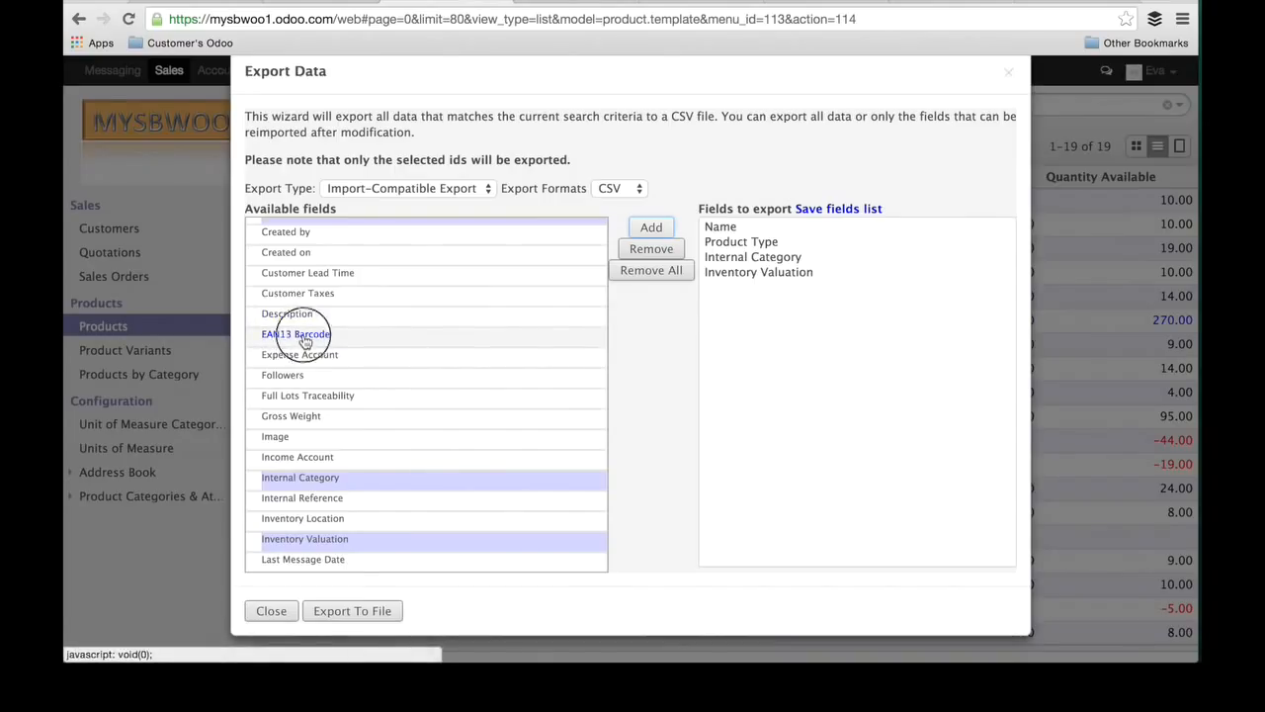
left_click(305, 341)
left_click(660, 229)
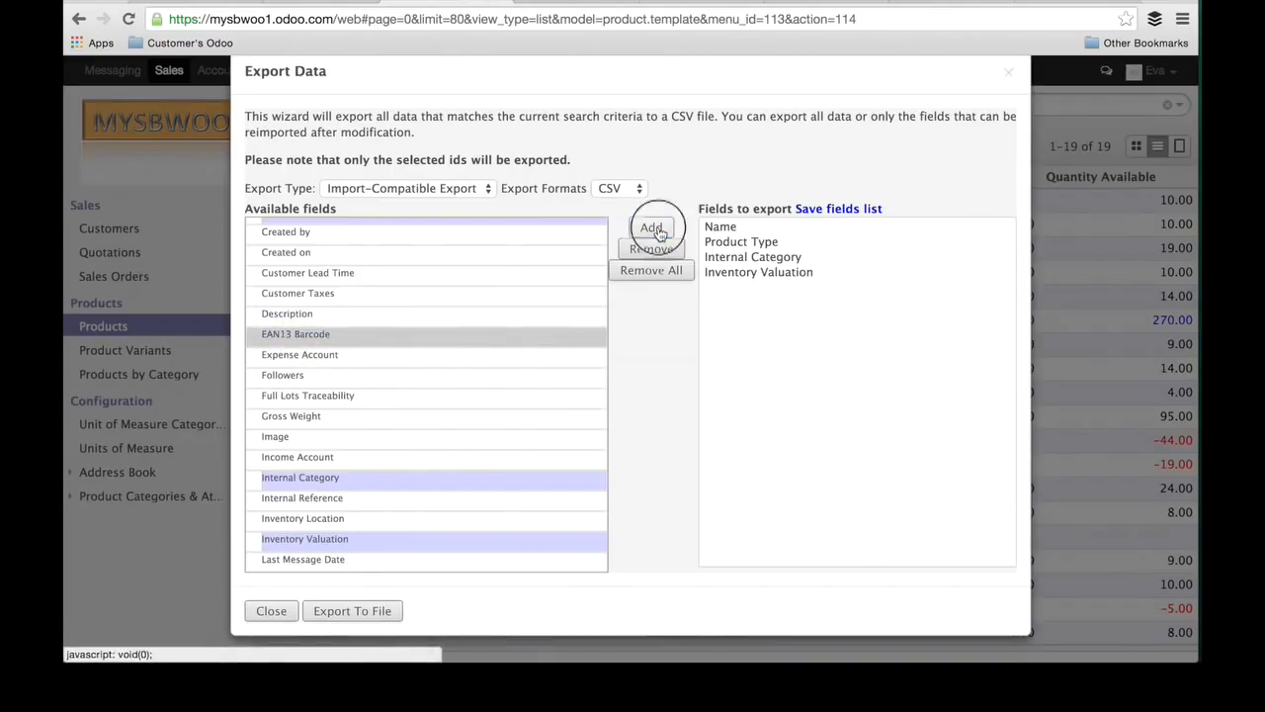
scroll(509, 291, "up", 3)
scroll(510, 290, "up", 3)
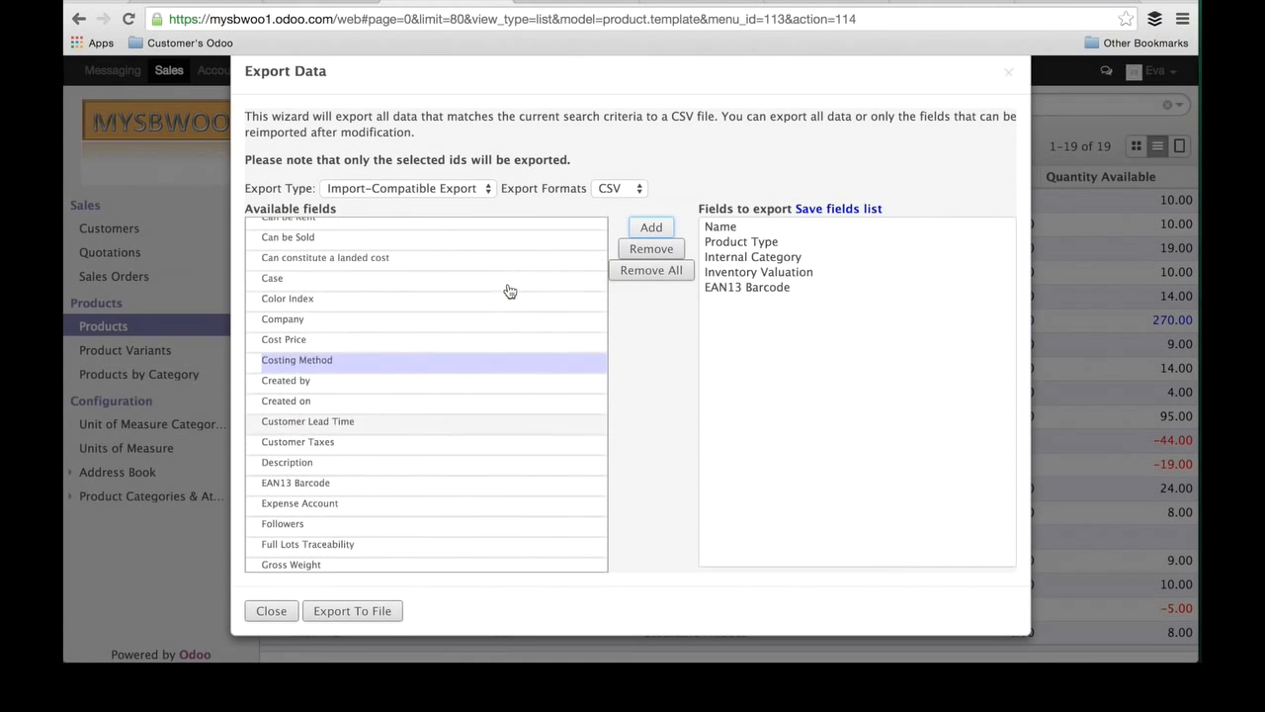
Step: Add the Costing Method and Cost Price fields to the fields to export
left_click(403, 371)
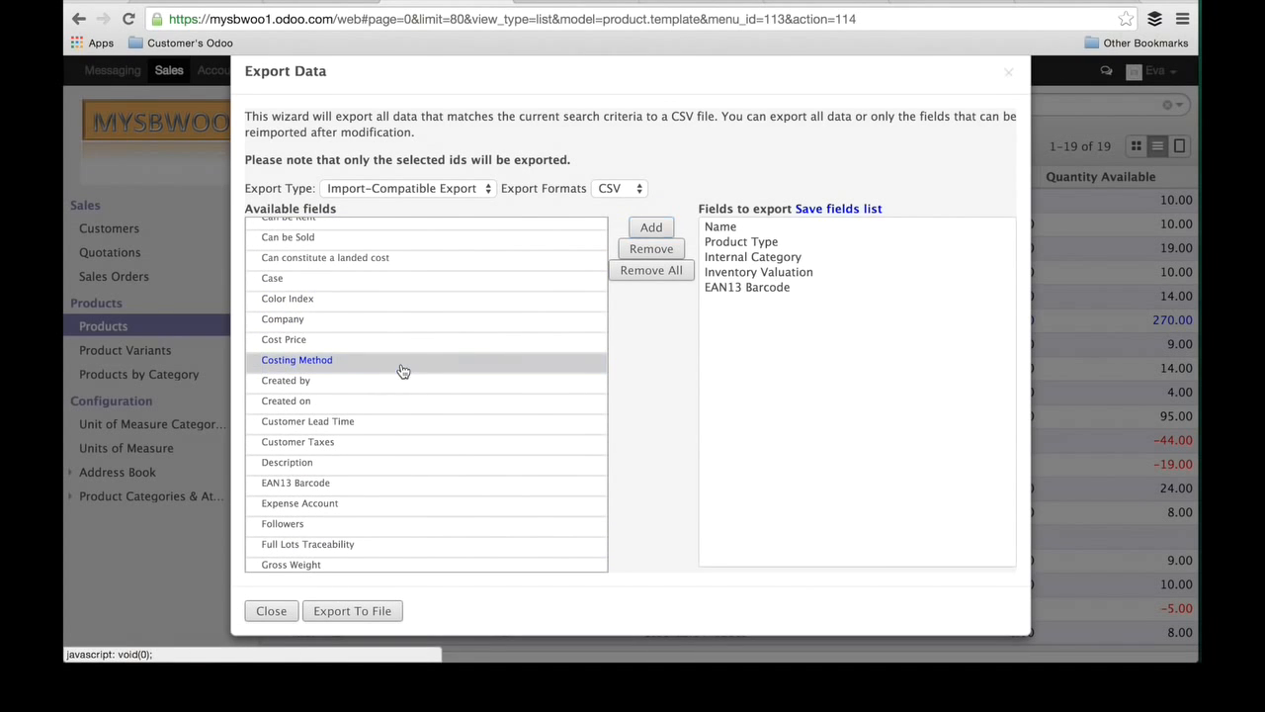
left_click(657, 228)
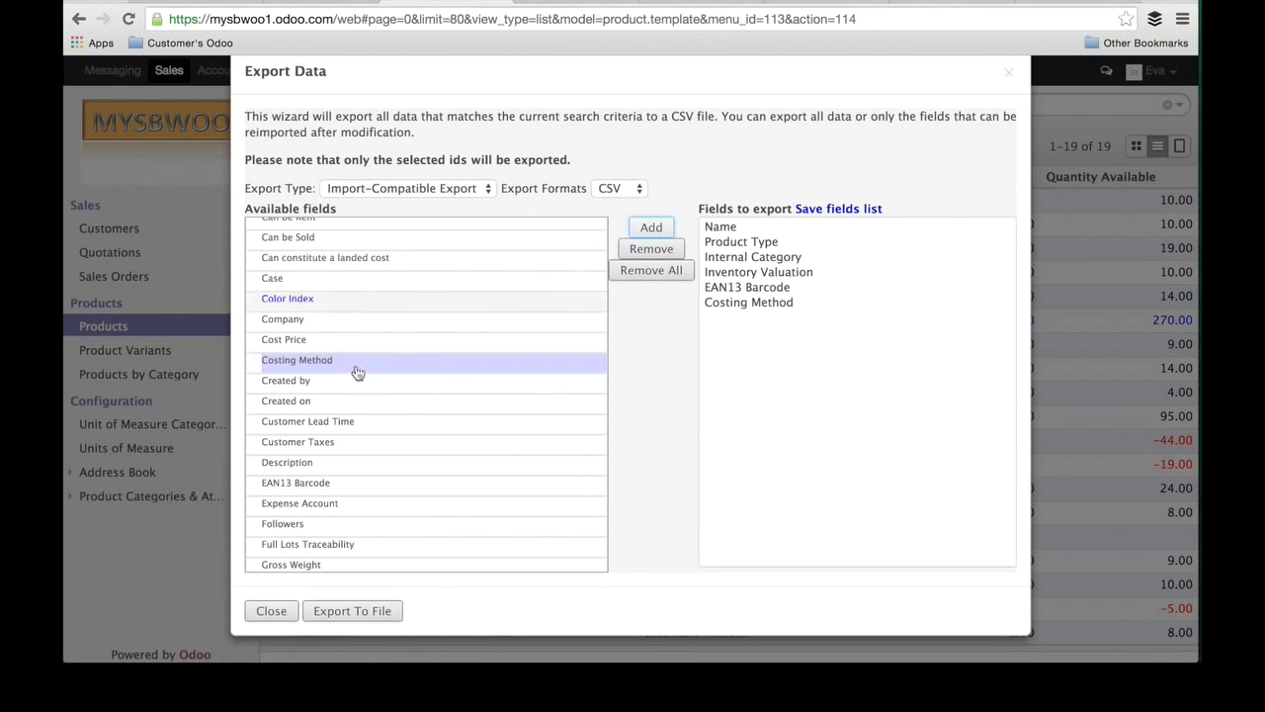
left_click(652, 229)
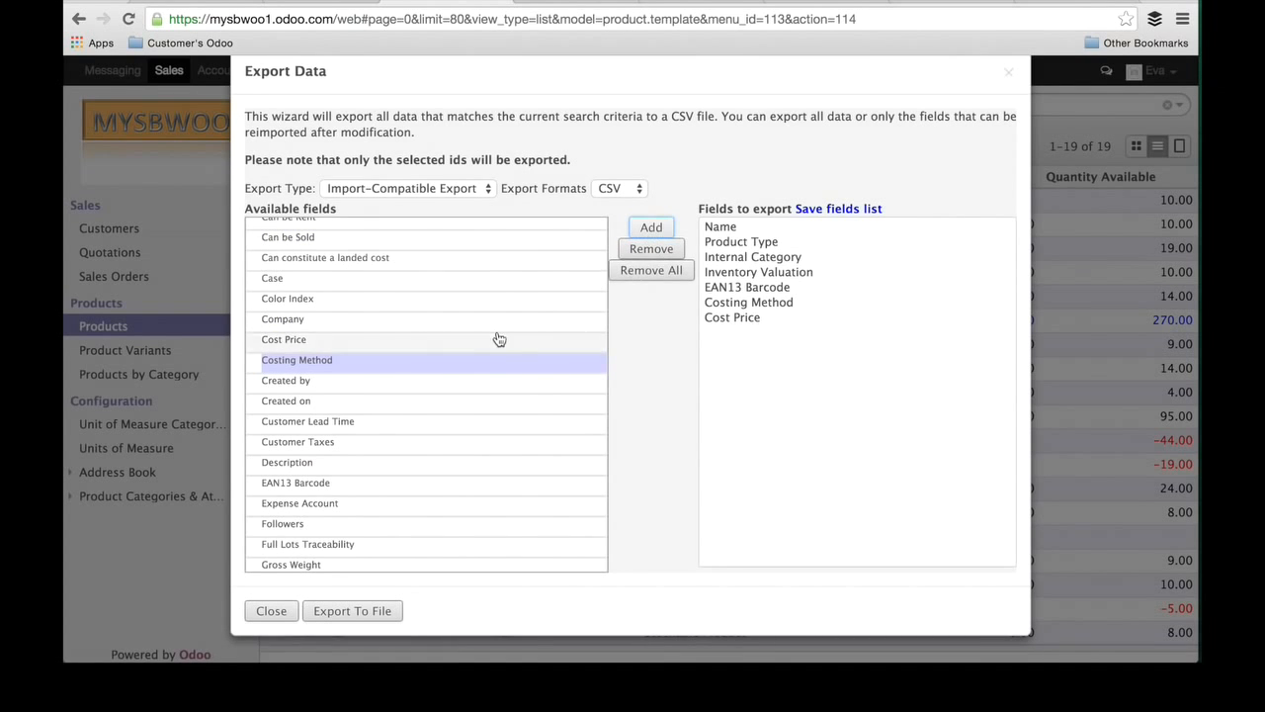
Step: Save the current list of export fields under the name 1
scroll(502, 341, "up", 5)
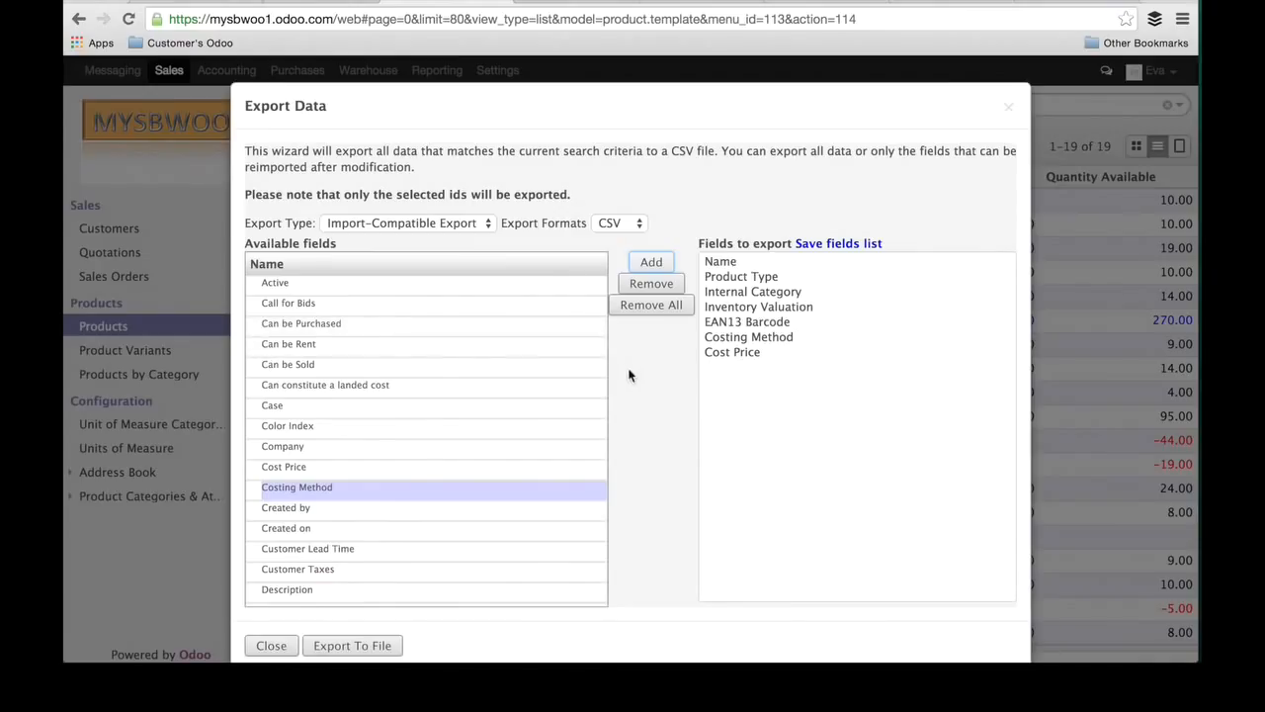
left_click(854, 244)
left_click(765, 263)
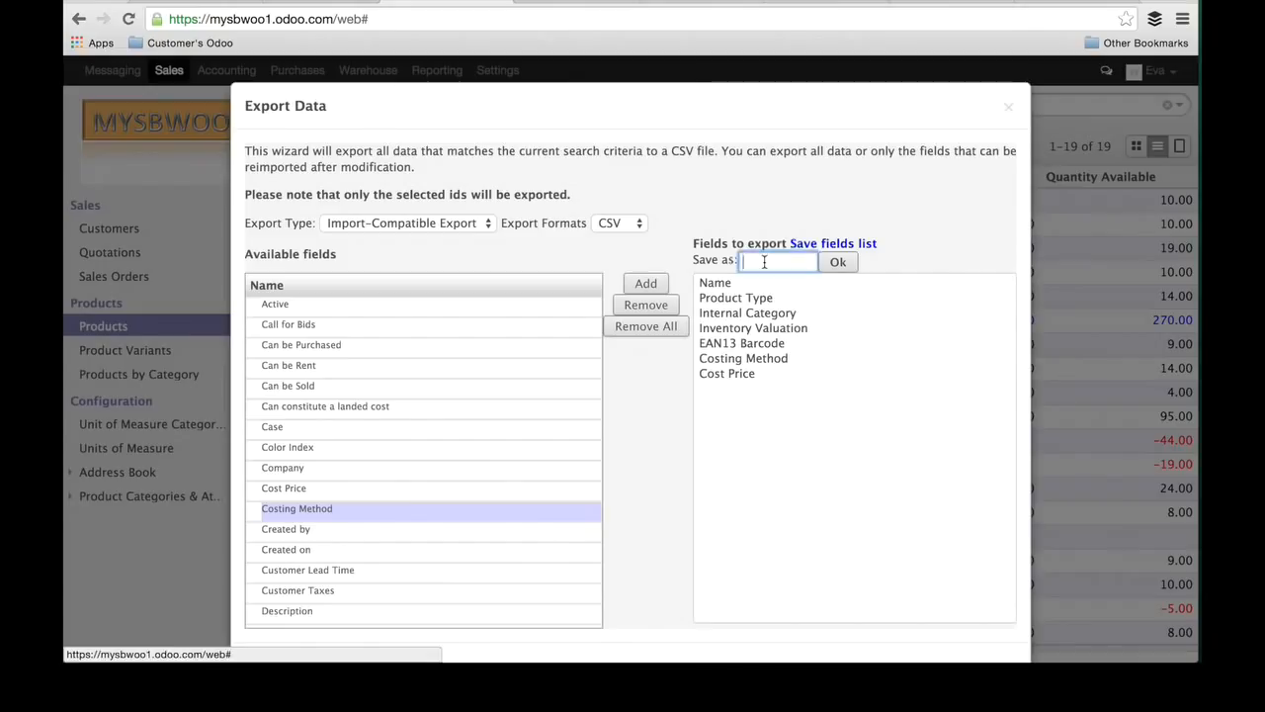
type("1")
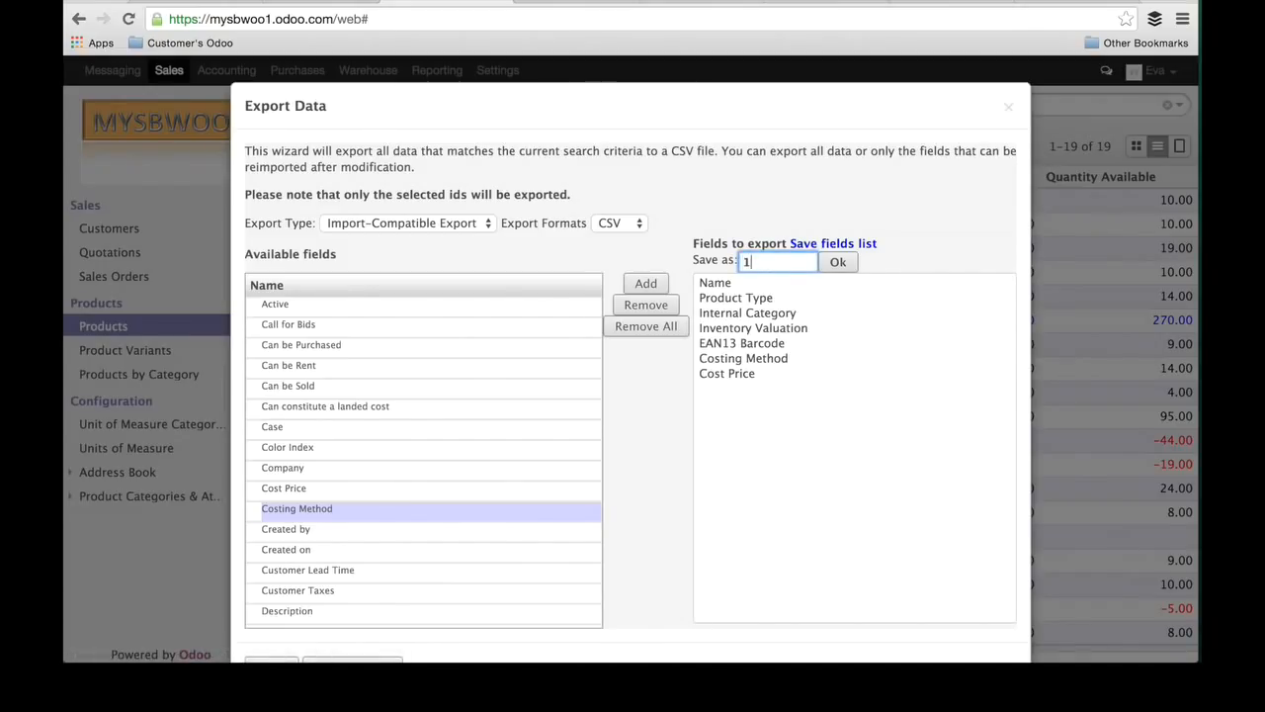
left_click(840, 262)
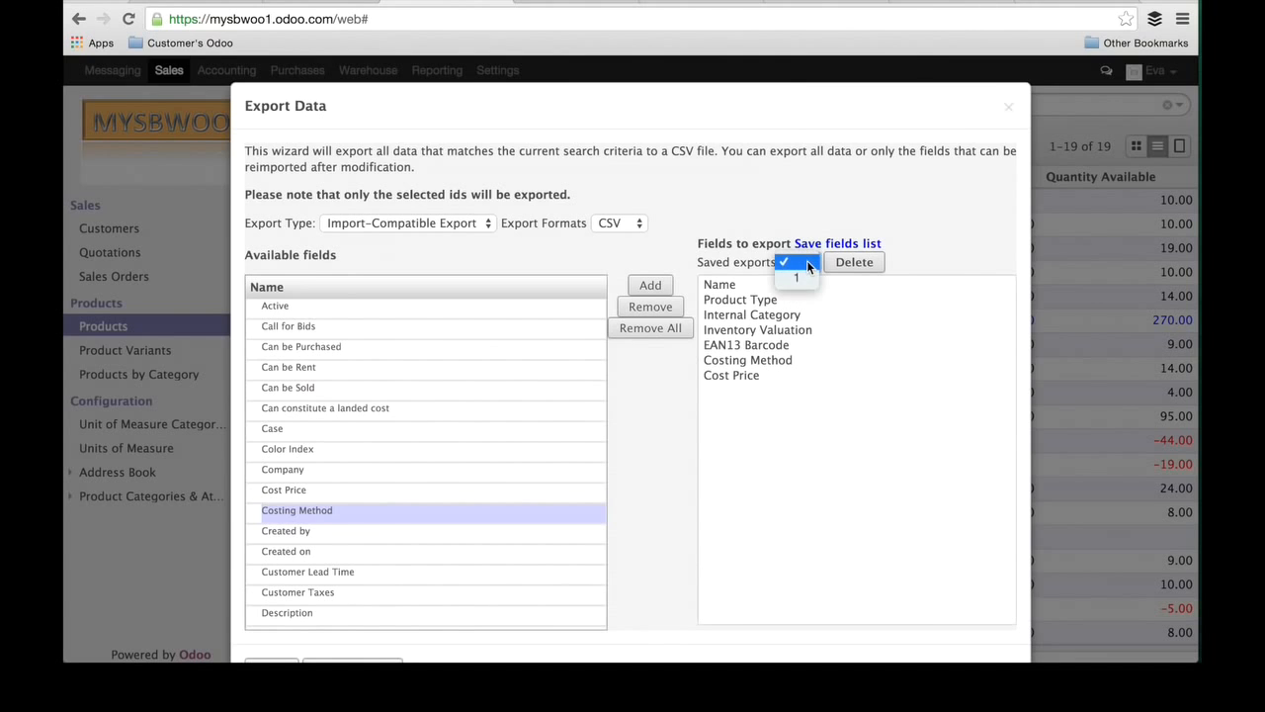
Step: Pick the saved export 1 and export the product data to a CSV file
left_click(801, 279)
scroll(474, 539, "down", 1)
scroll(472, 543, "down", 10)
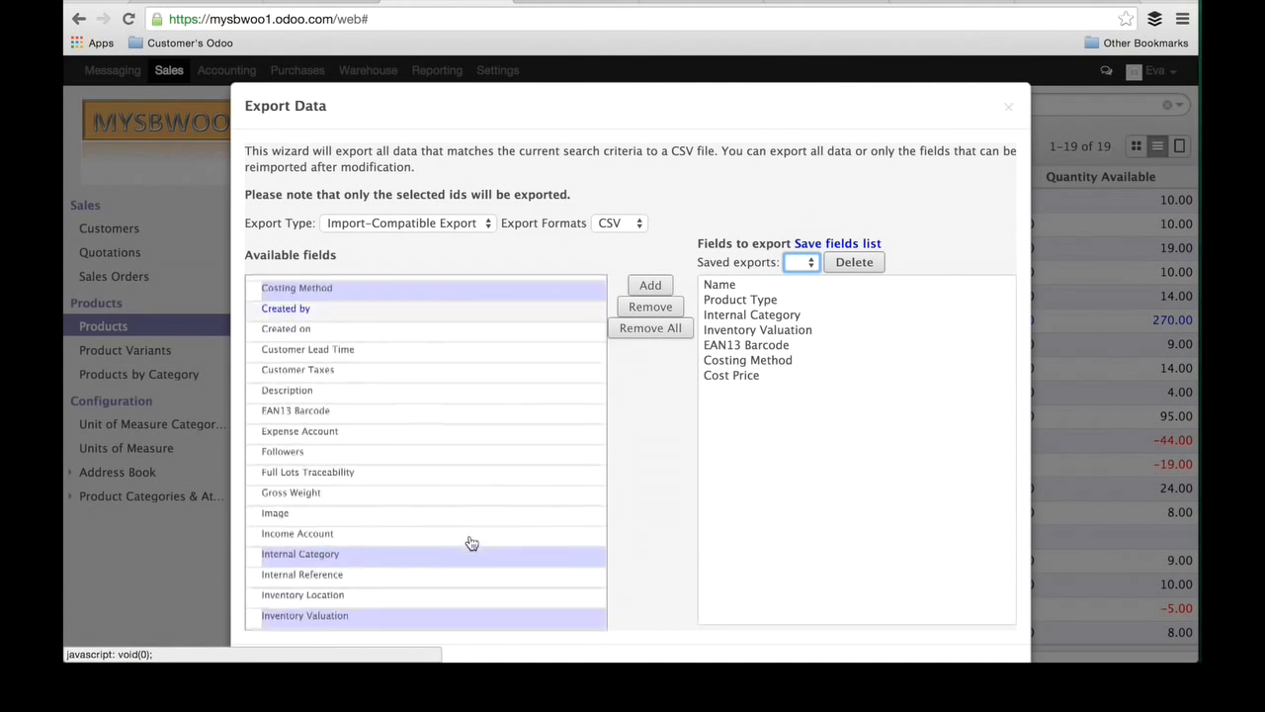
left_click(471, 539, "super")
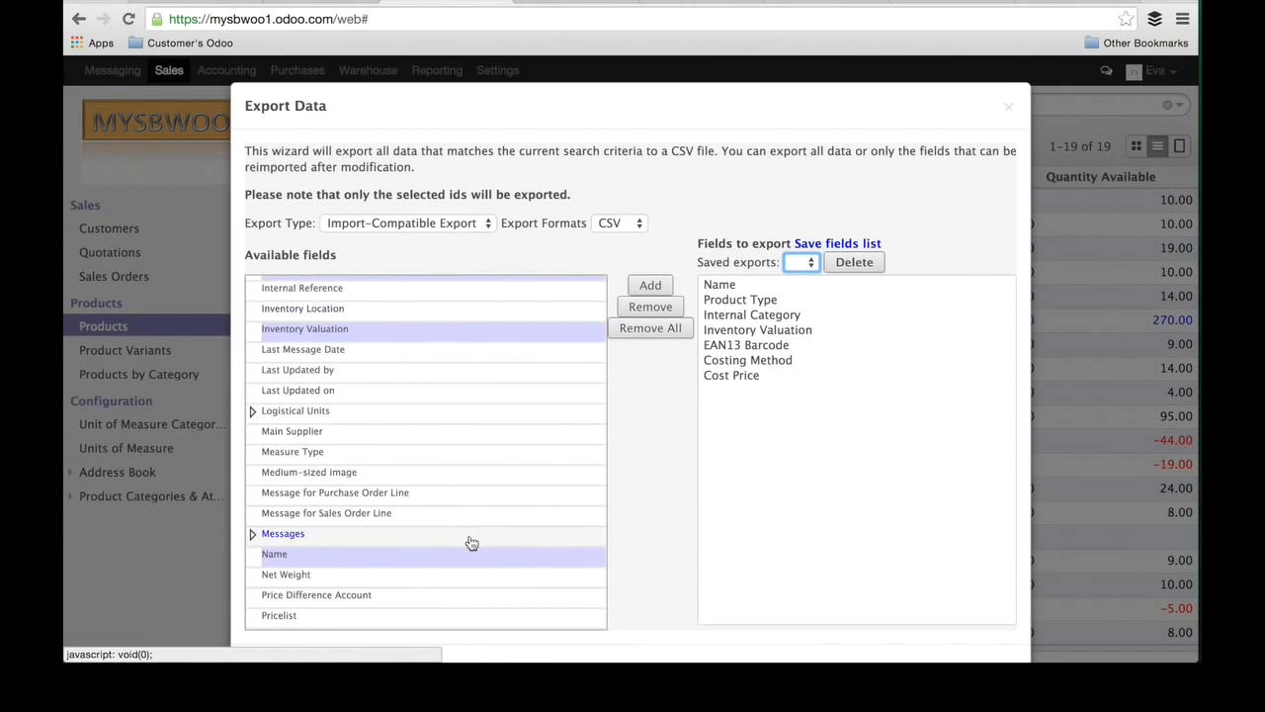
scroll(643, 524, "down", 2)
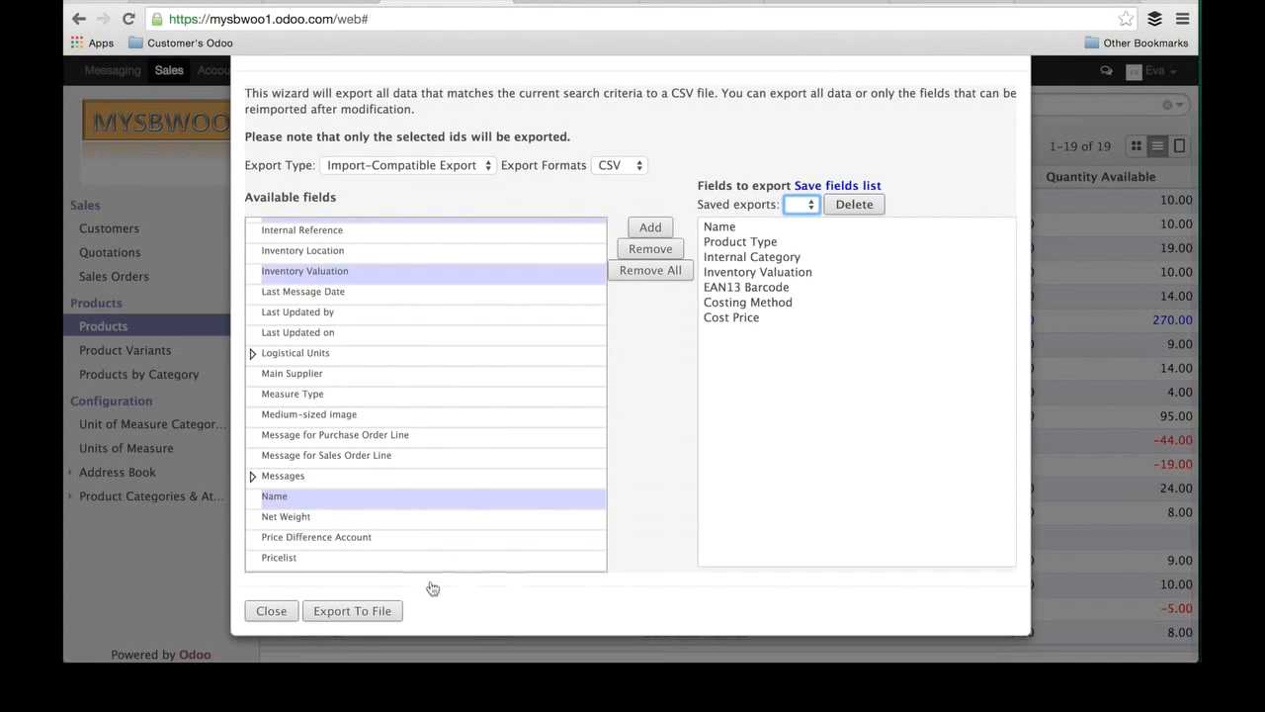
left_click(377, 613)
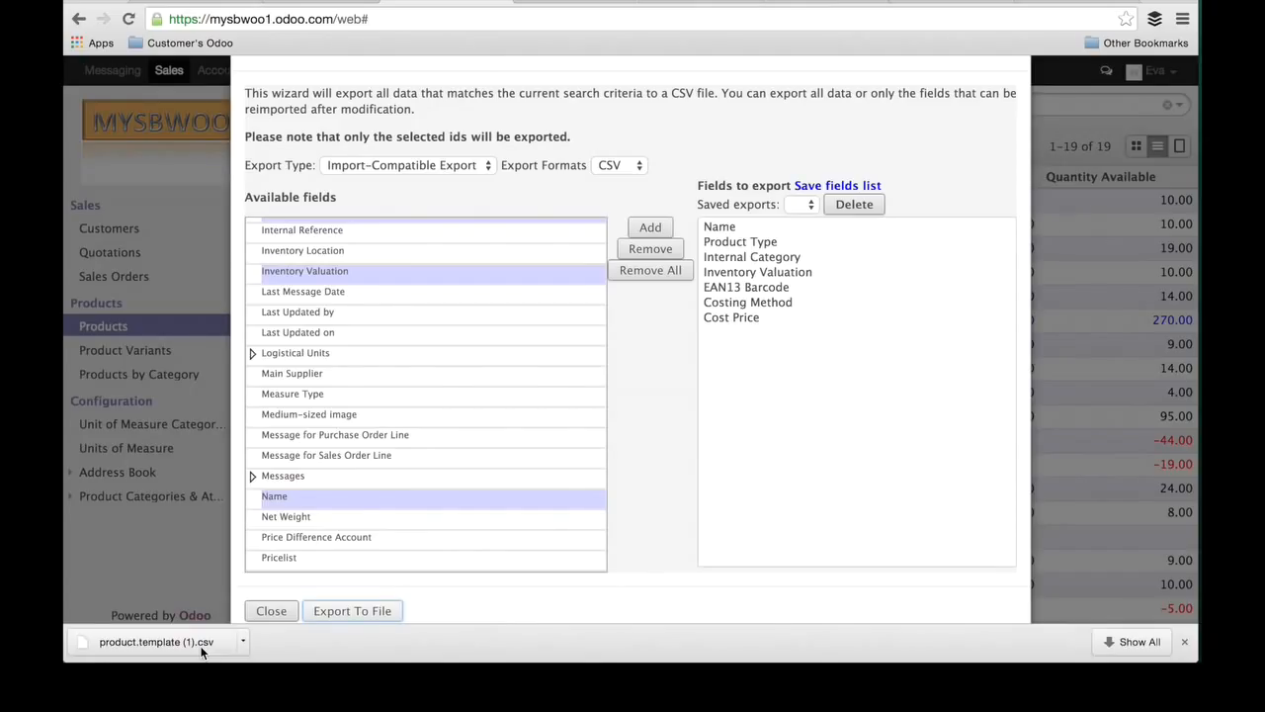
Step: Switch to Microsoft Excel and open the exported file product.template (1).csv
key("super+Tab")
key("super+Tab")
key("super+Tab")
key("super+Tab")
key("super+Tab")
key("super+Tab")
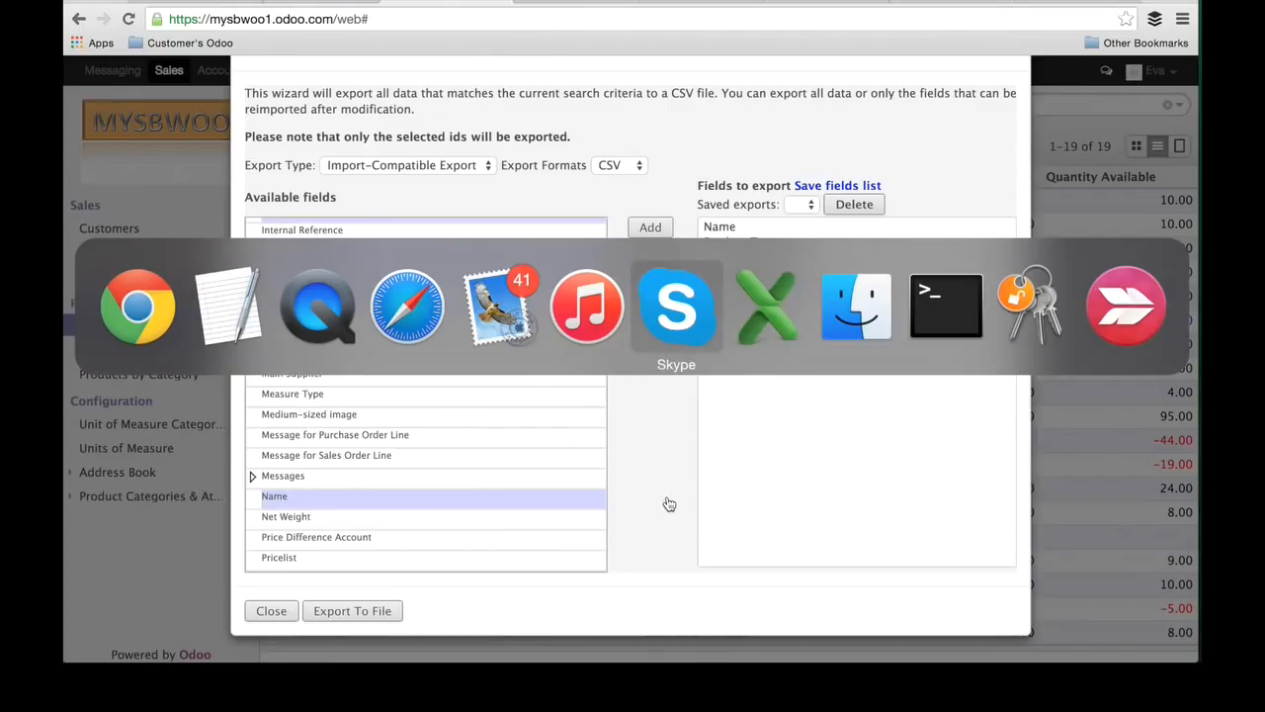
key("super+Tab")
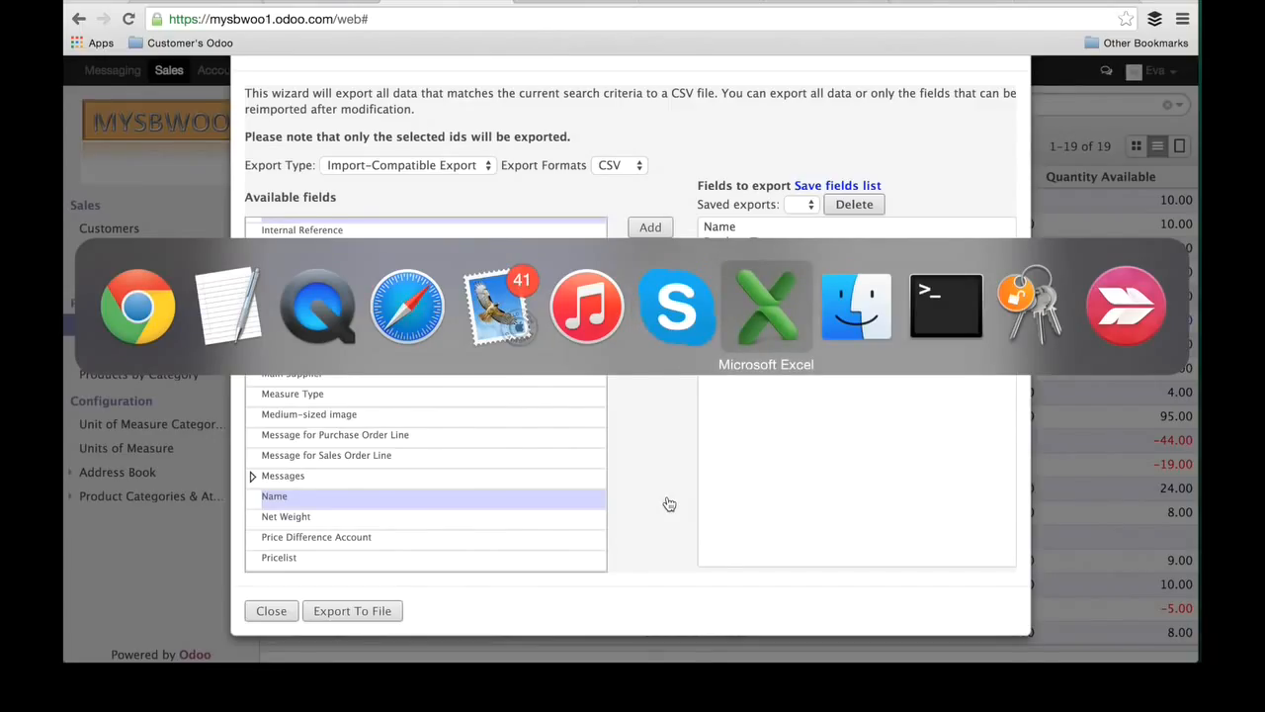
key("Escape")
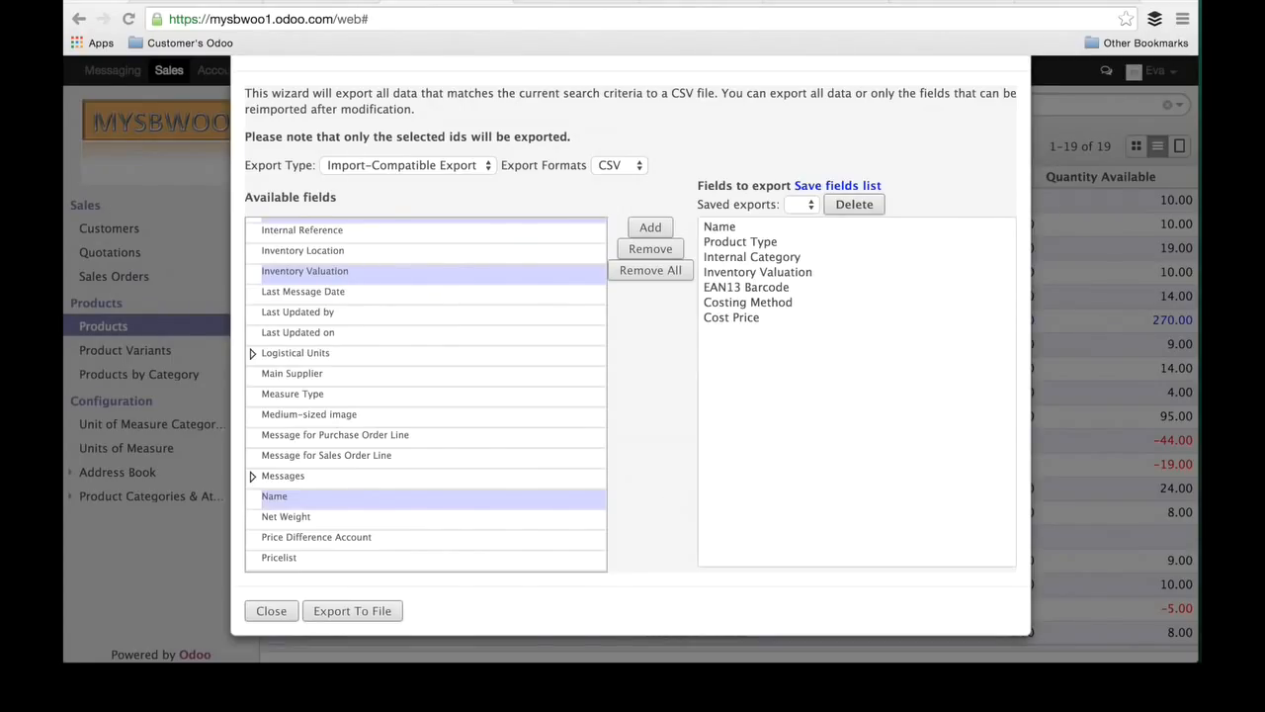
left_click(172, 0)
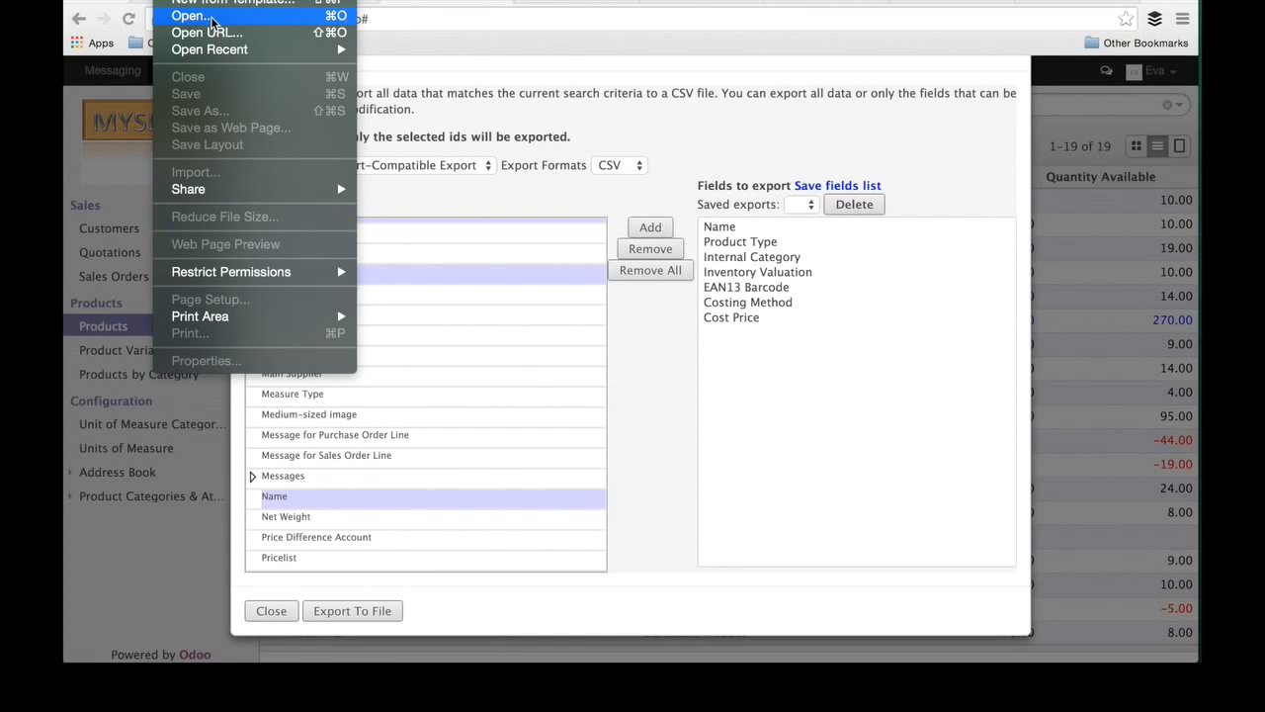
left_click(213, 16)
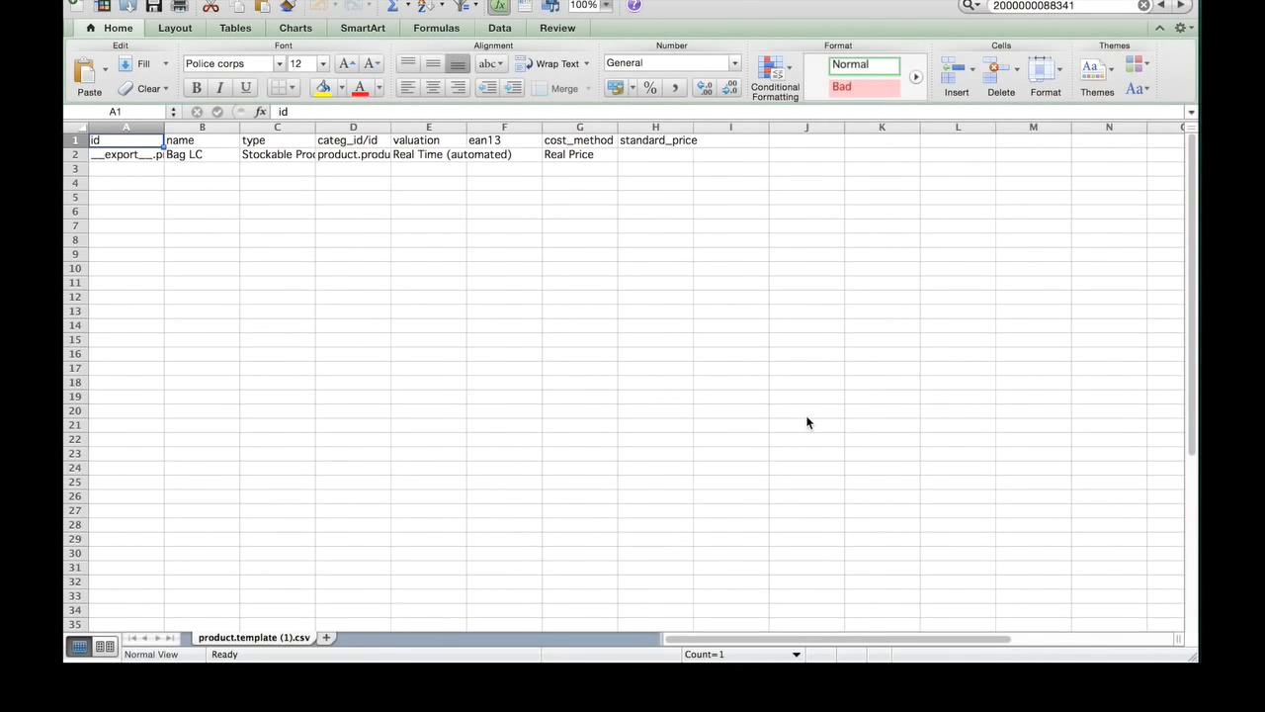
Step: Widen the id and type columns so their exported values can be read in full
key("Down")
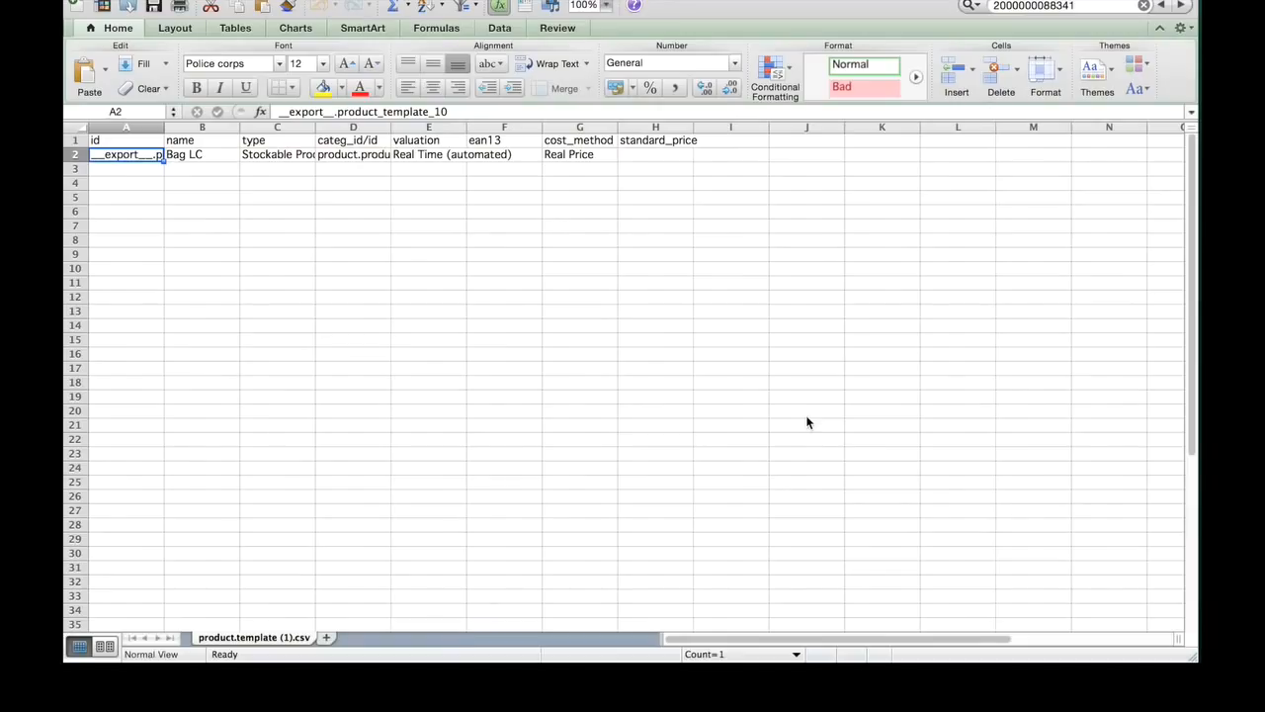
double_click(164, 127)
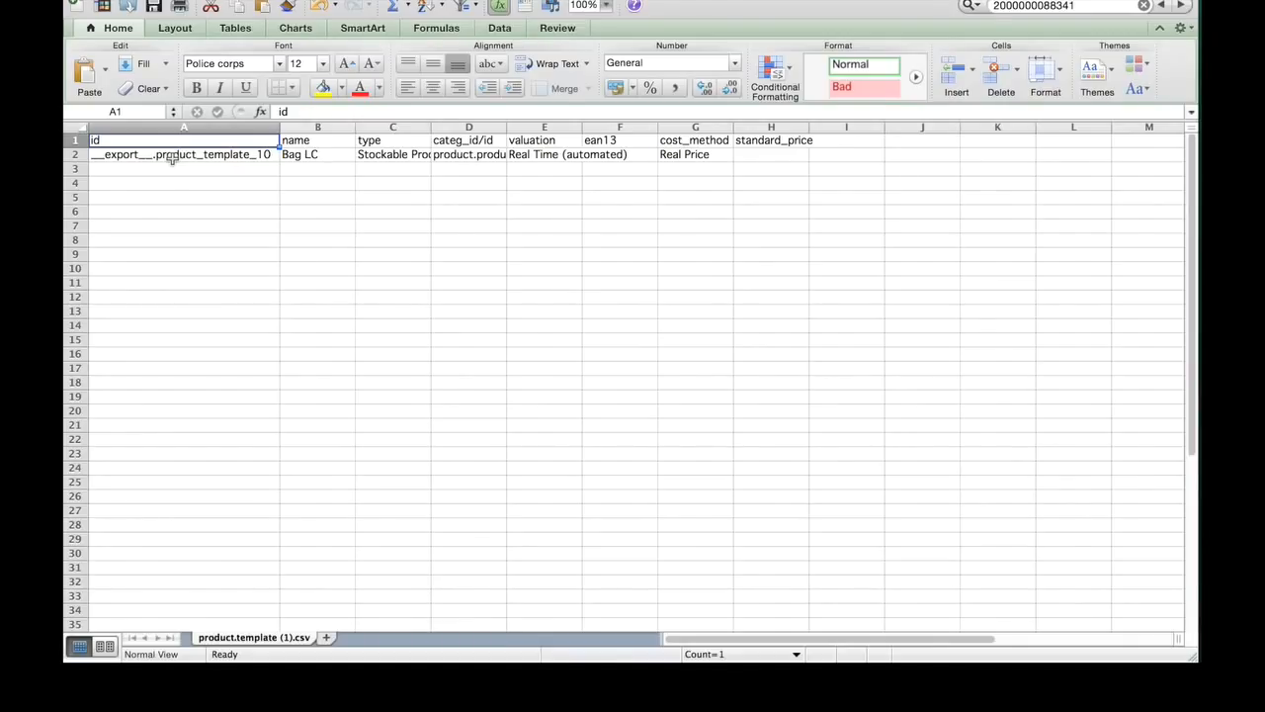
left_click(172, 157)
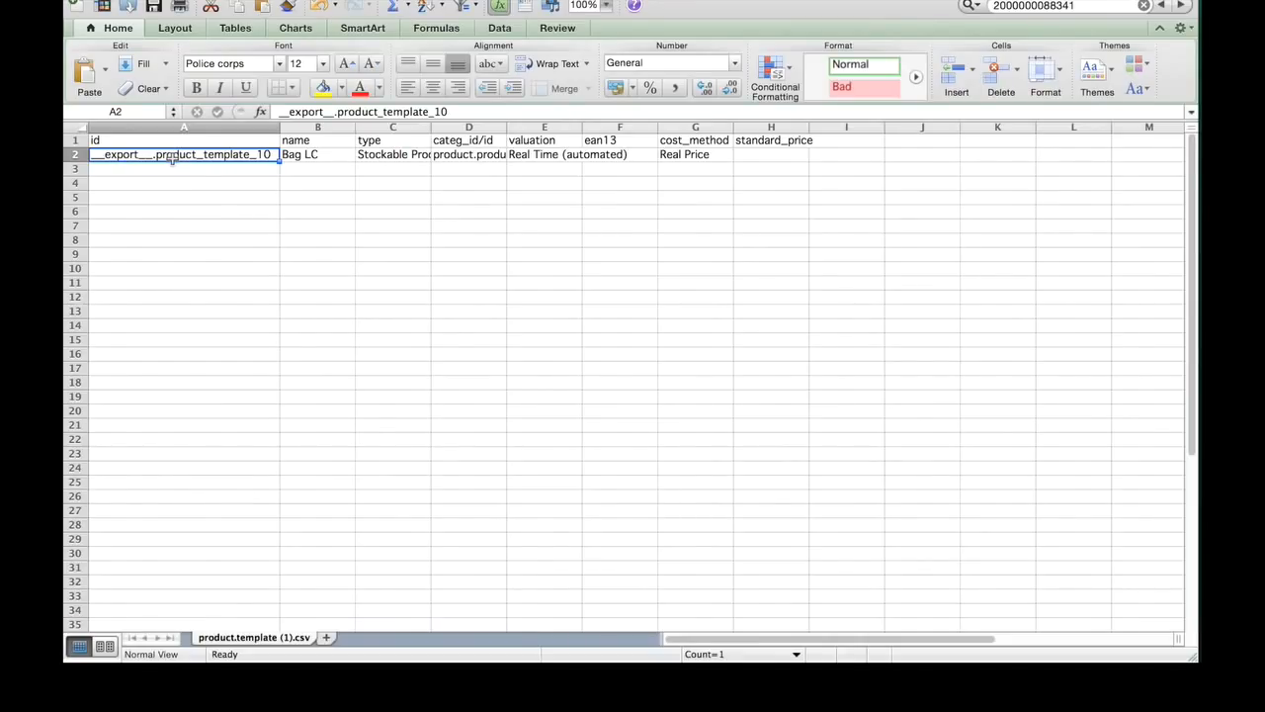
key("Tab")
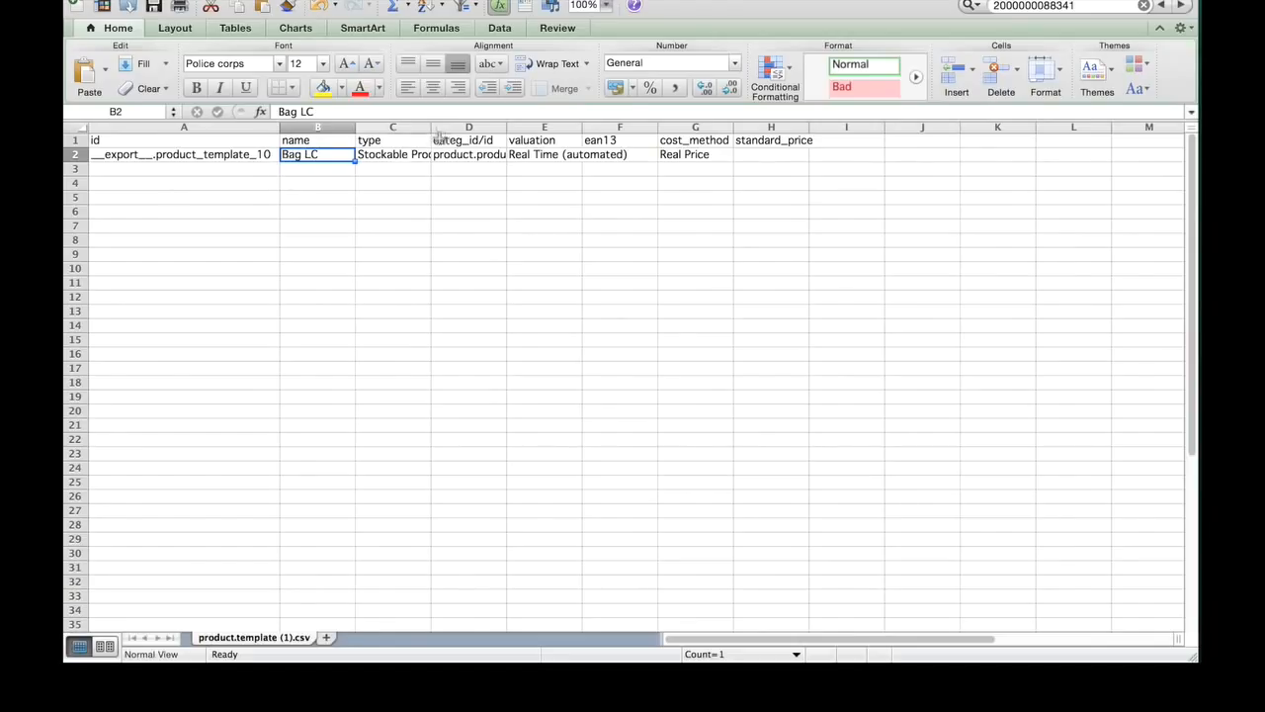
left_click_drag(430, 131, 530, 144)
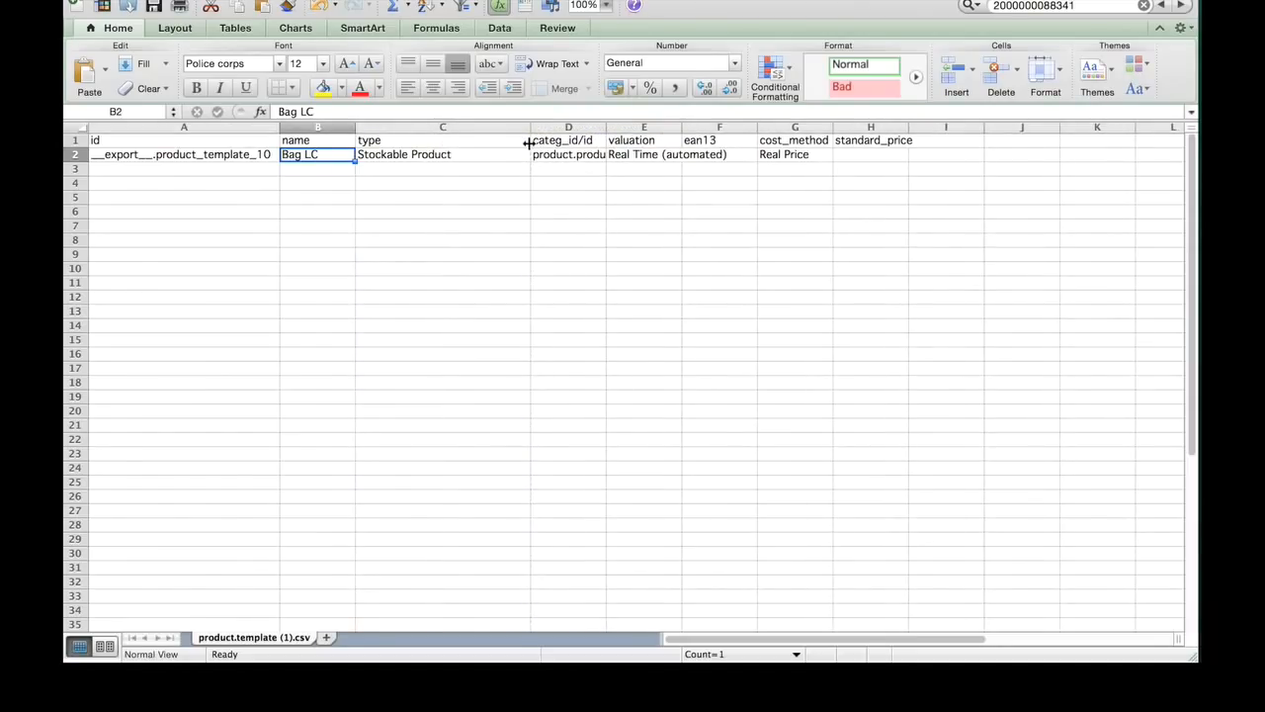
Step: Review the id, name and type values in row 2, and widen the categ_id/id and valuation columns to fit their contents
key("Left")
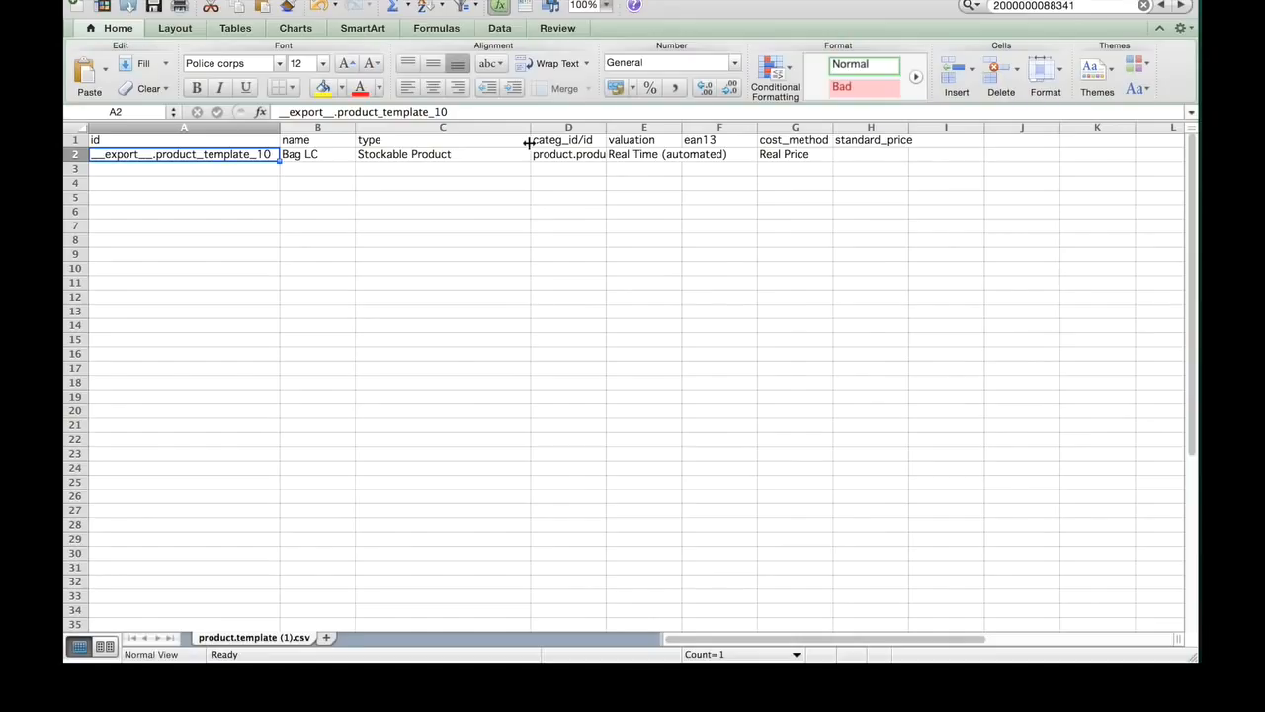
key("Tab")
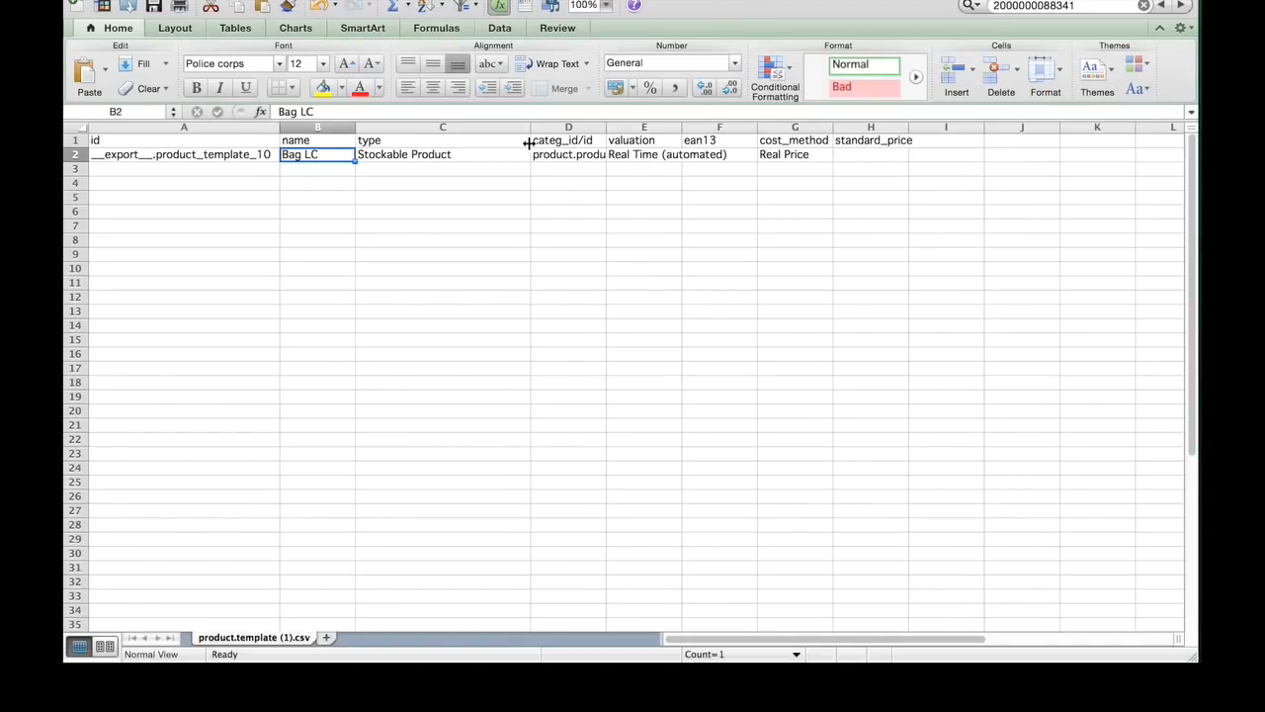
key("Tab")
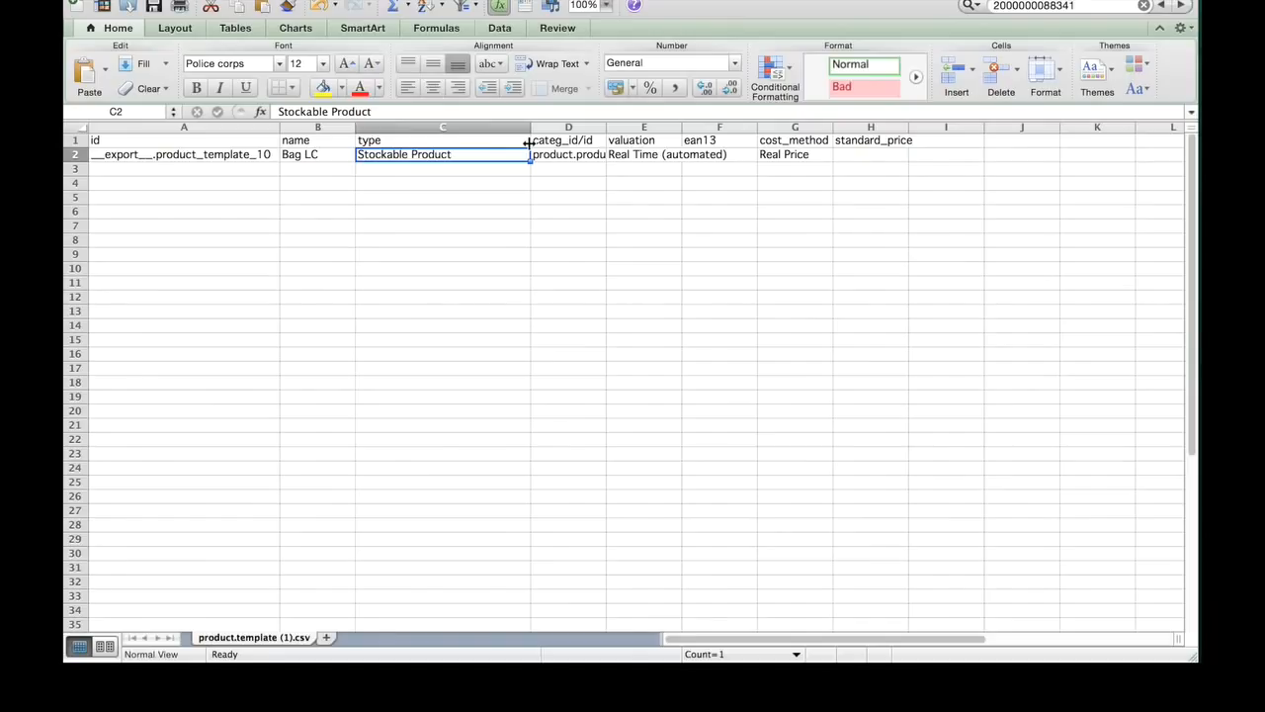
key("Up")
key("Down")
left_click(609, 130)
left_click_drag(609, 129, 703, 139)
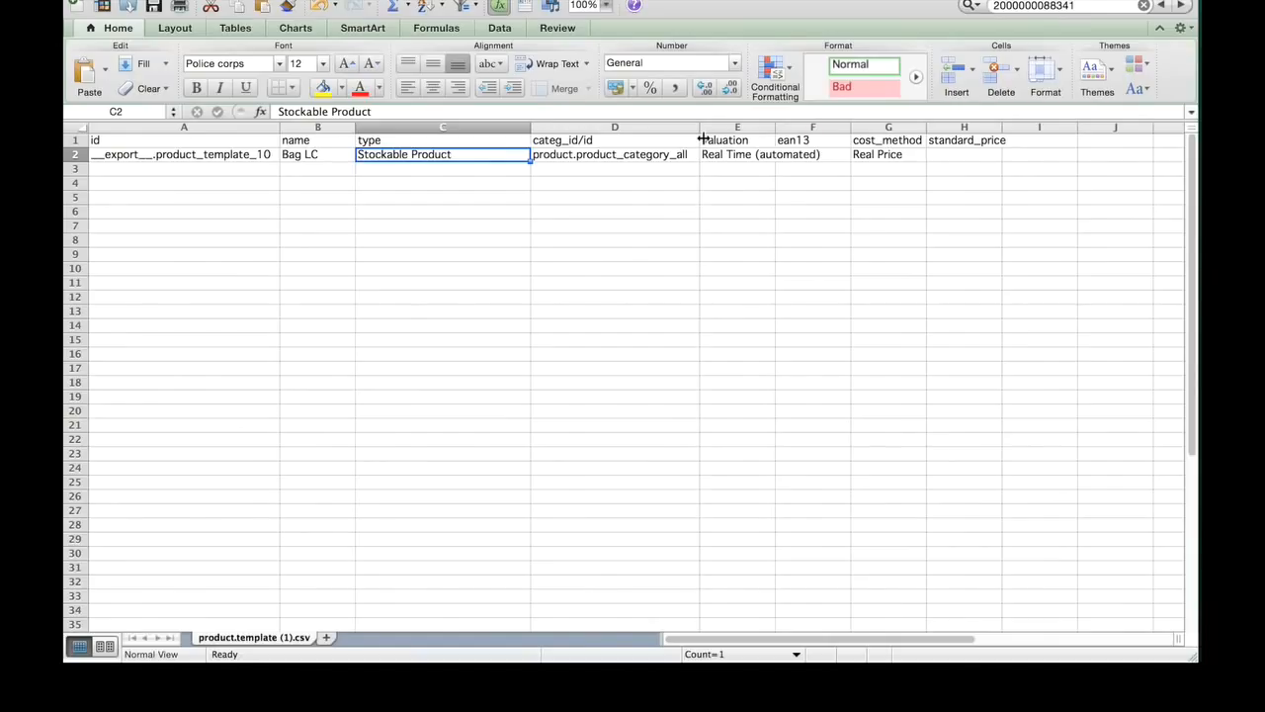
key("Right")
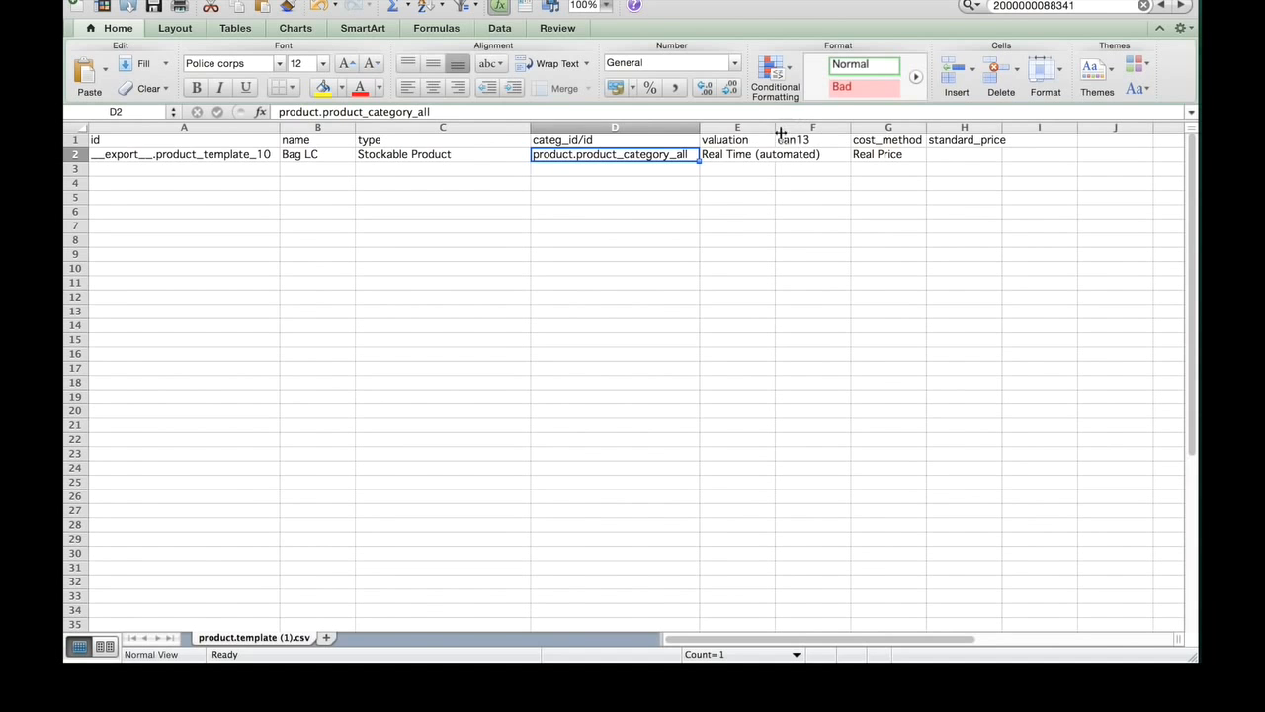
left_click_drag(774, 131, 850, 136)
Step: Go through the valuation, ean13 and cost_method cells of row 2 and slightly widen the cost_method column
key("Right")
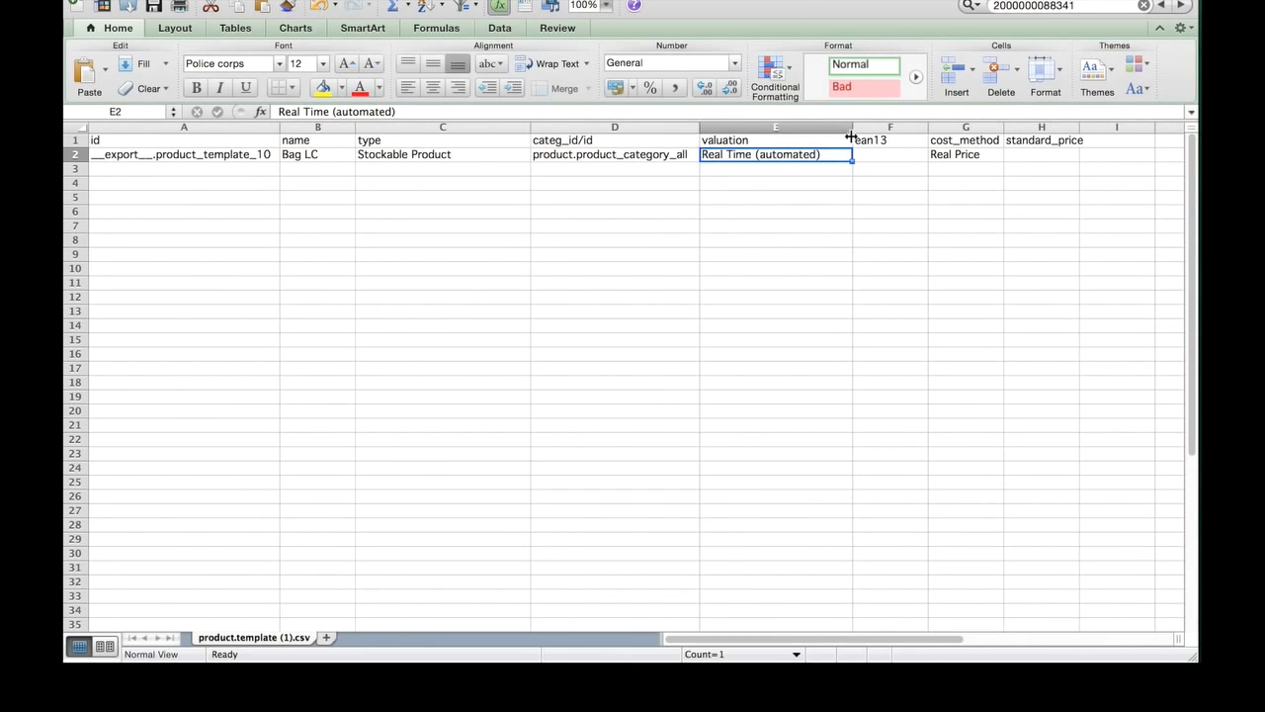
key("Right")
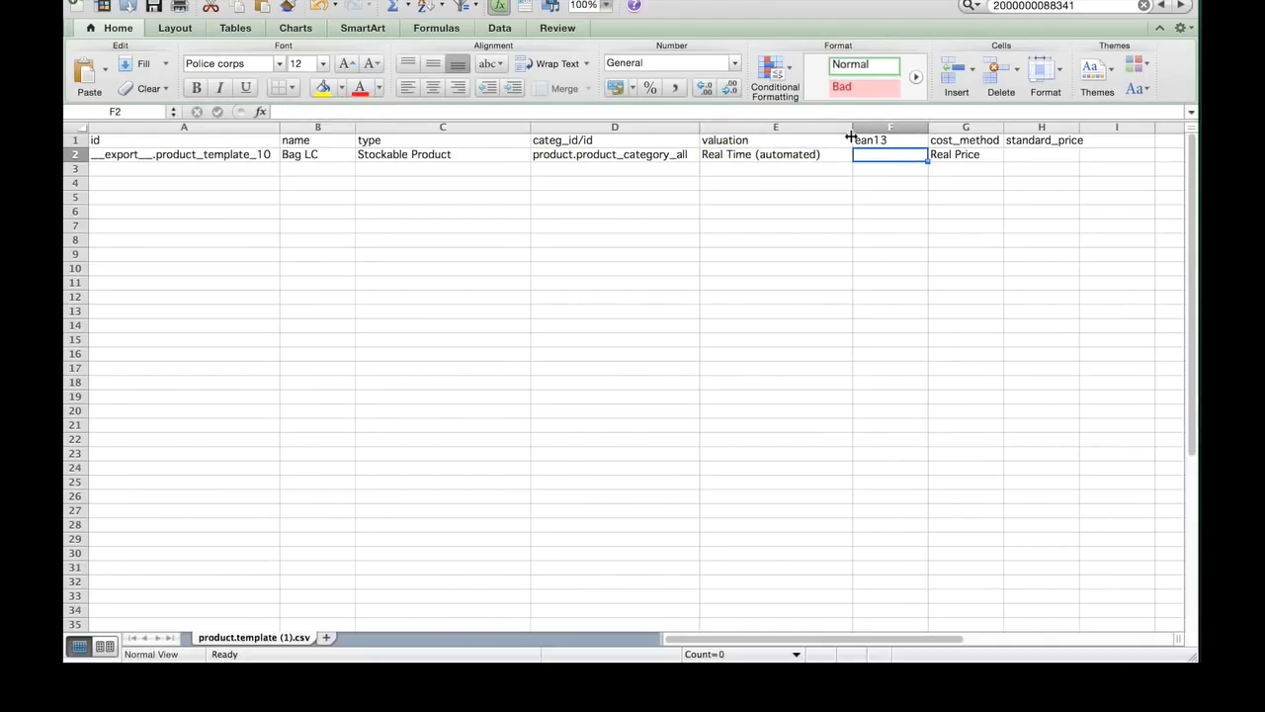
key("Right")
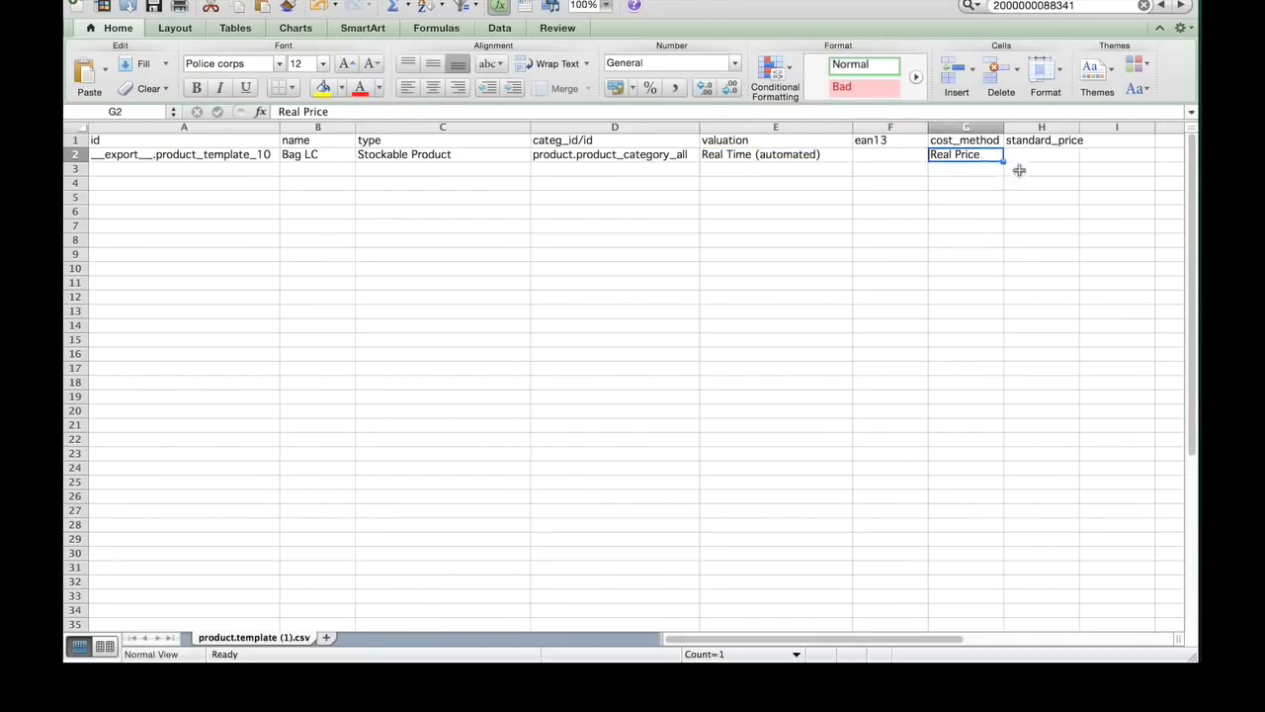
left_click_drag(1004, 131, 1026, 132)
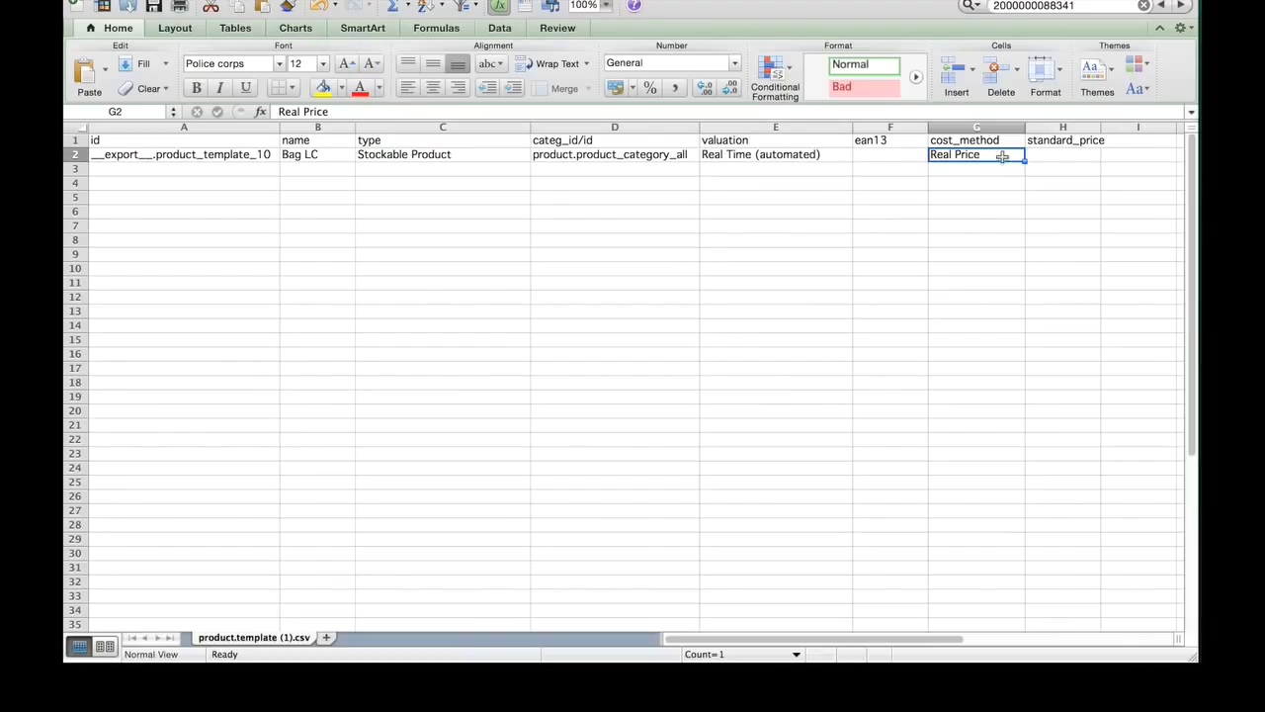
Step: Enter the new product name Shampoo 23 in the name column of row 3
left_click(1074, 155)
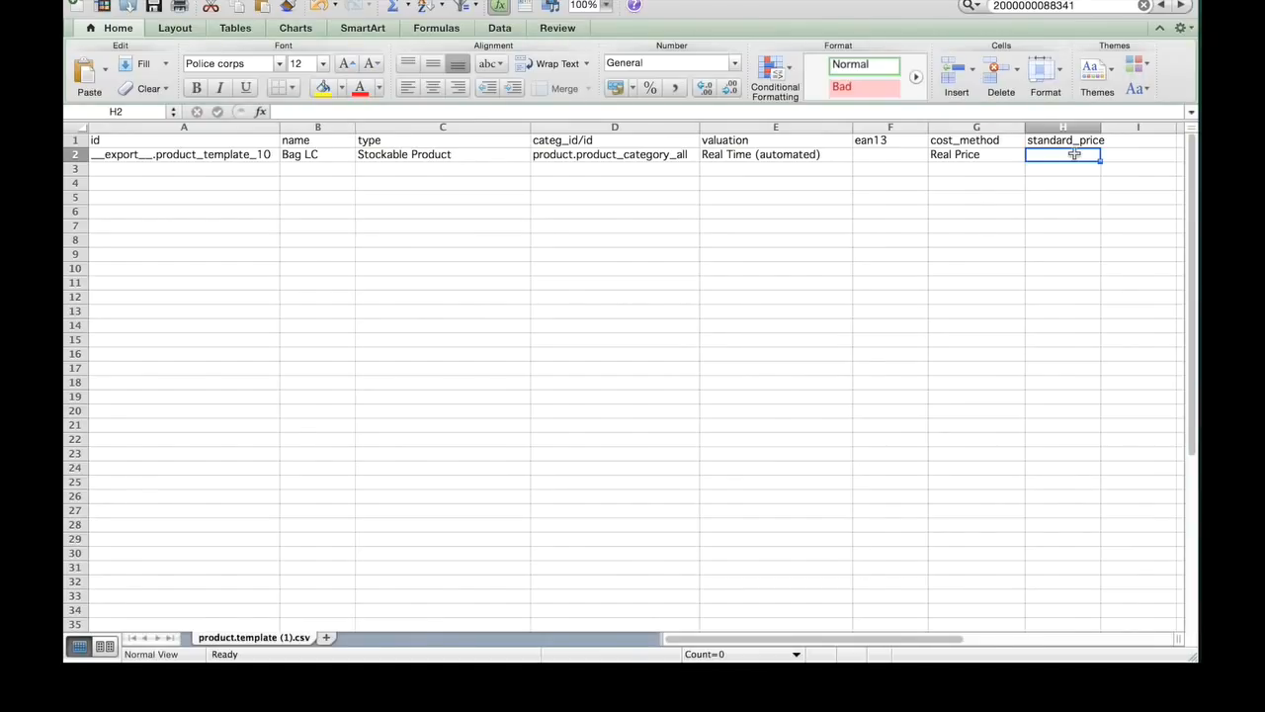
key("Down")
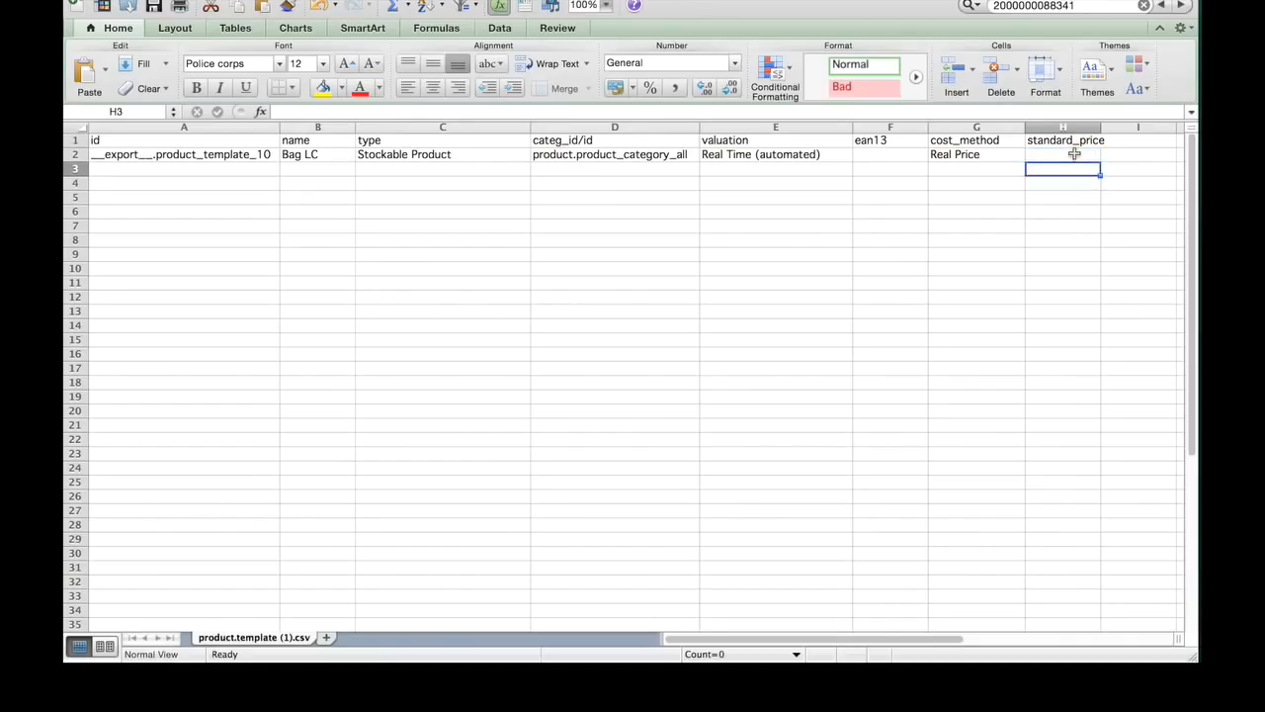
key("Left")
key("Left")
key("Left")
key("Left")
key("Left")
key("Left")
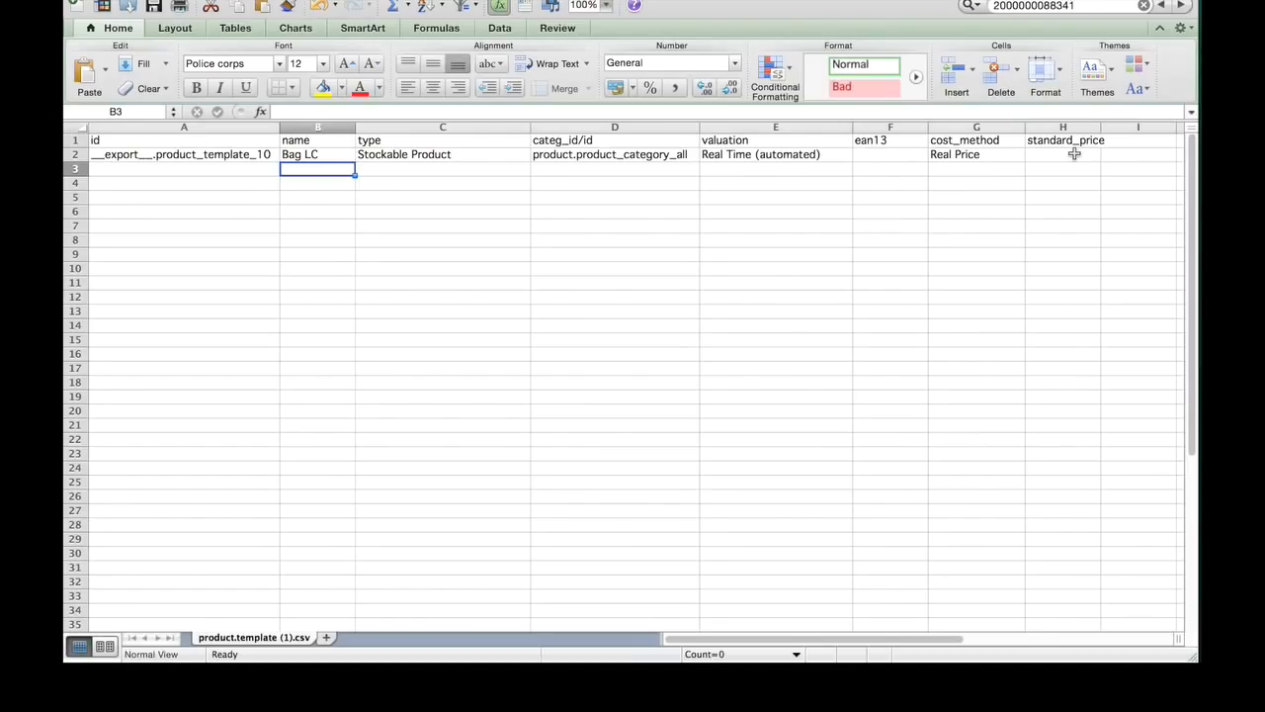
type("S")
key("BackSpace")
type("Shampo")
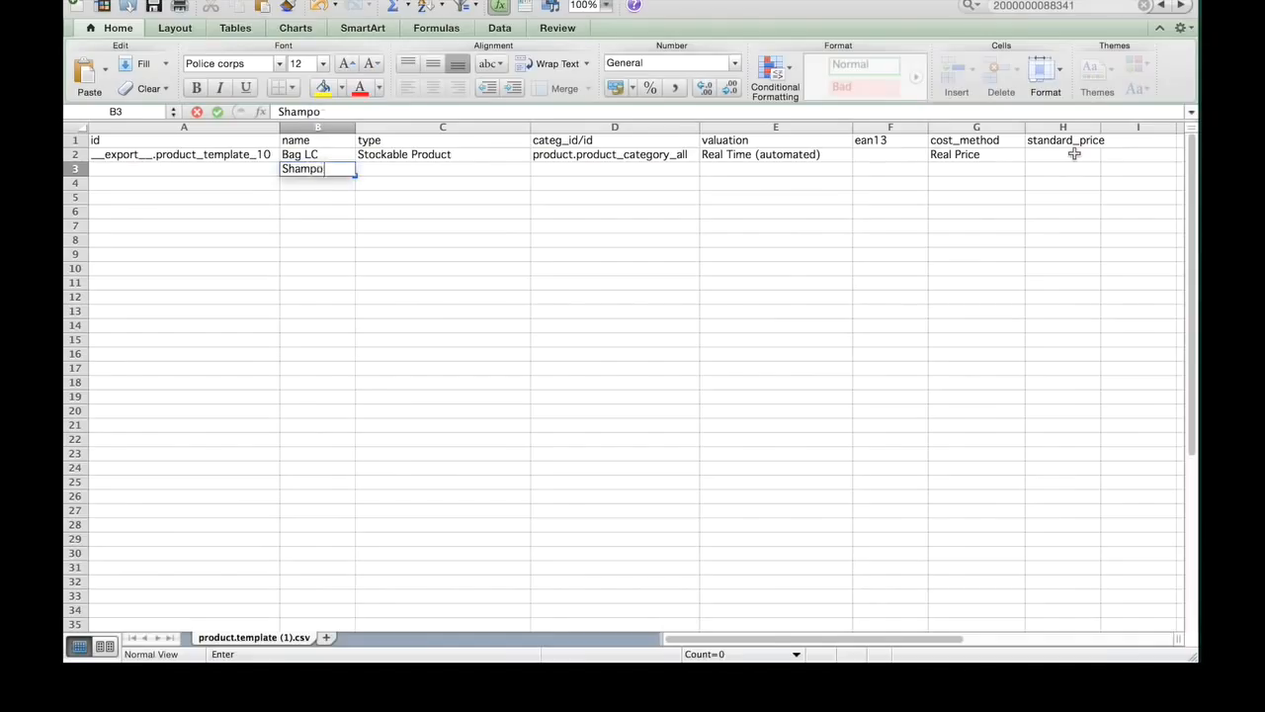
type("o 23")
key("Tab")
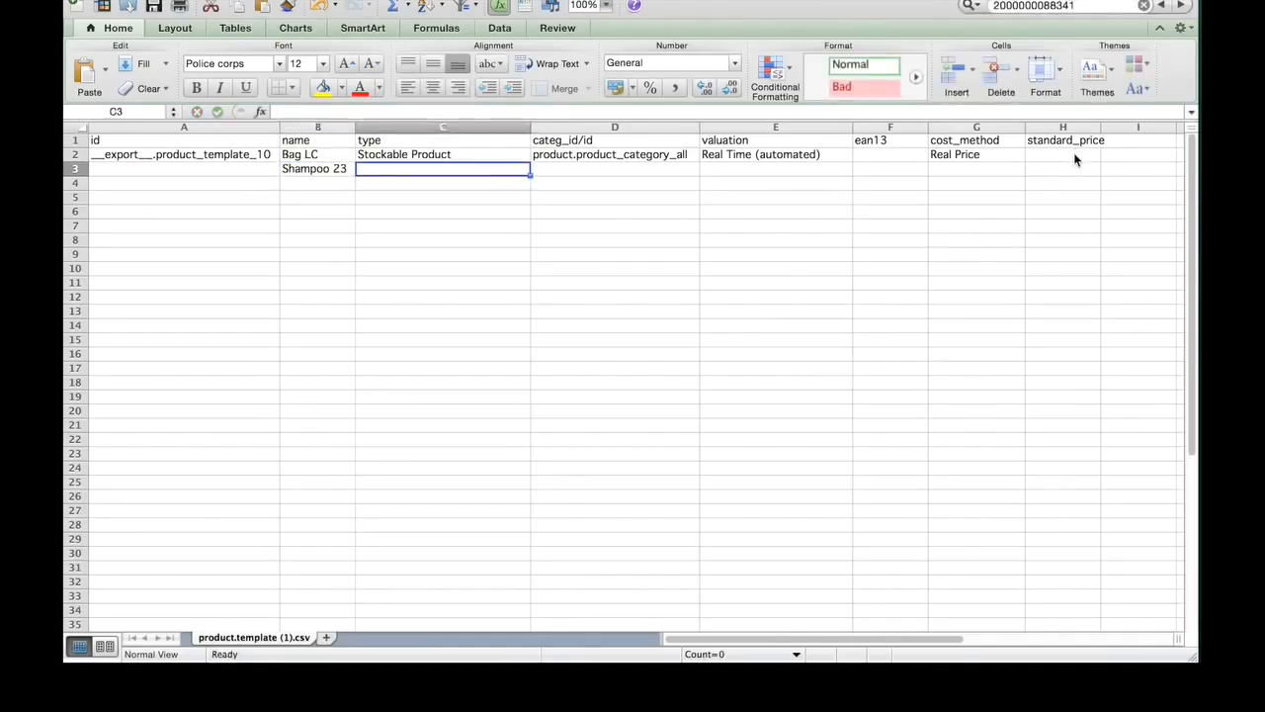
Step: Copy the type and categ_id/id values of the Bag LC row down into the Shampoo 23 row
key("Up")
key("super+c")
key("Down")
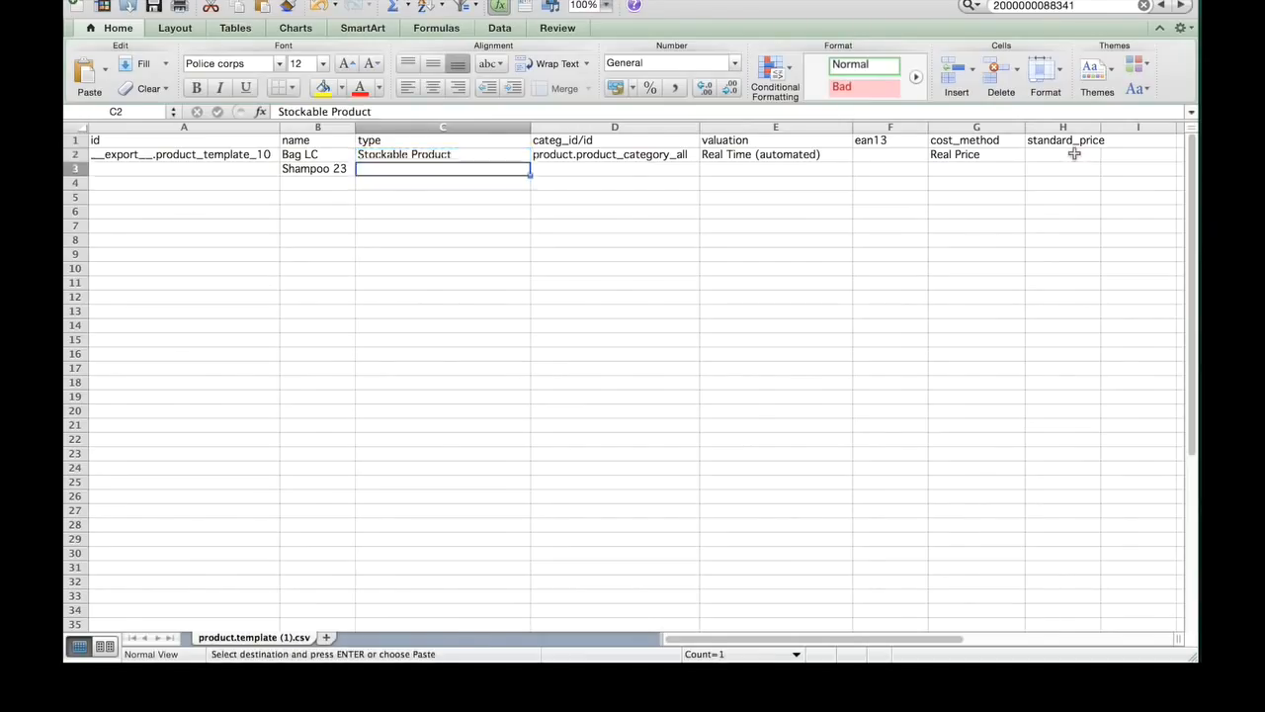
key("super+v")
key("Right")
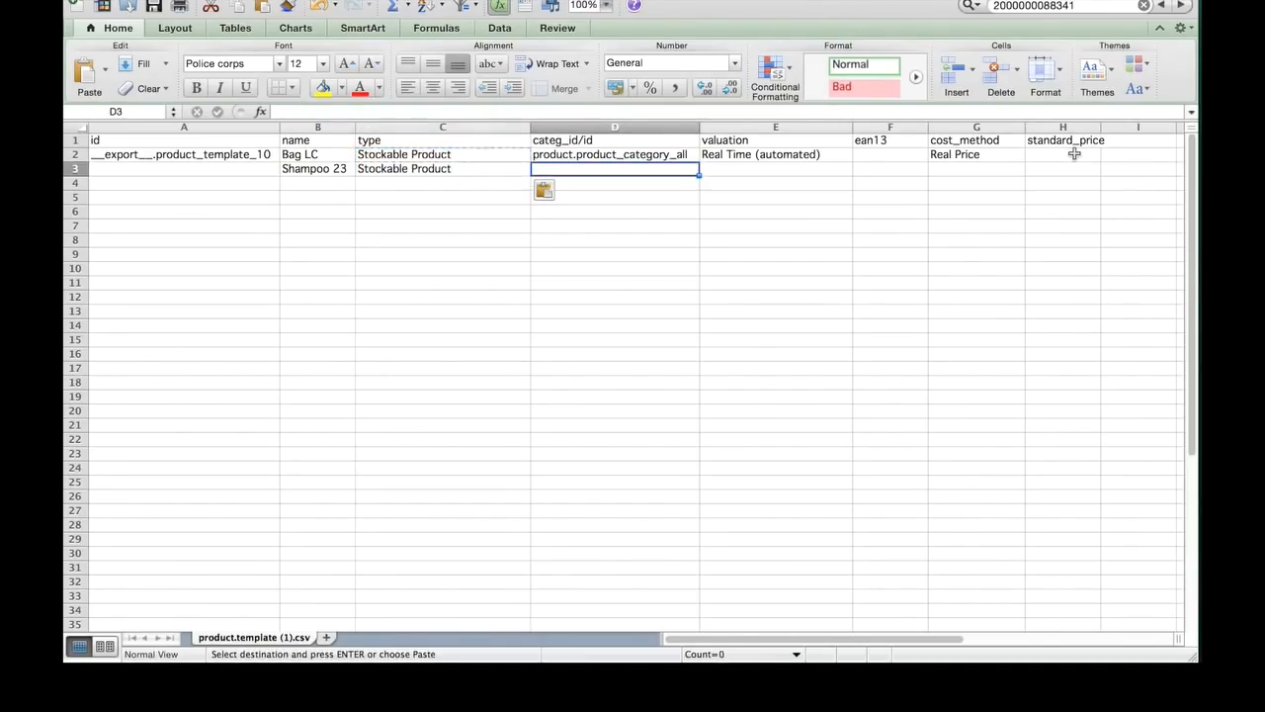
key("Up")
key("super+c")
key("Down")
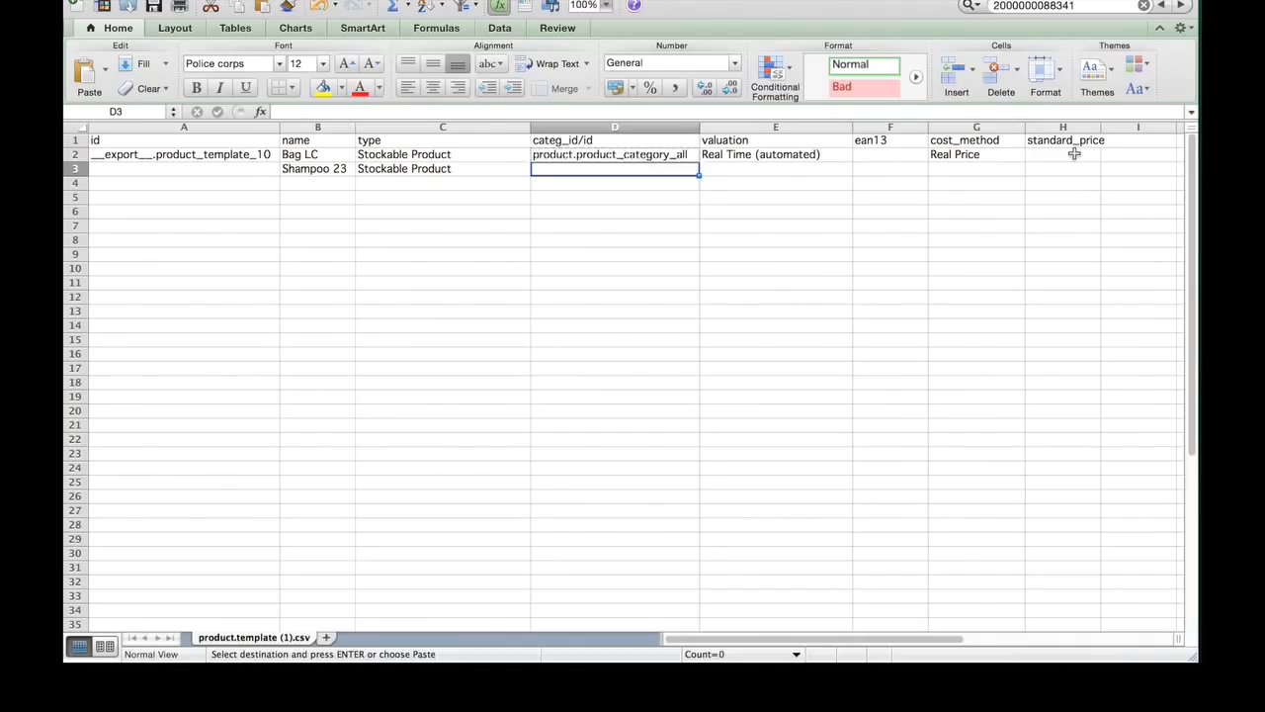
key("super+v")
Step: Copy the valuation through standard_price cells of the Bag LC row into the Shampoo 23 row
key("Right")
key("Up")
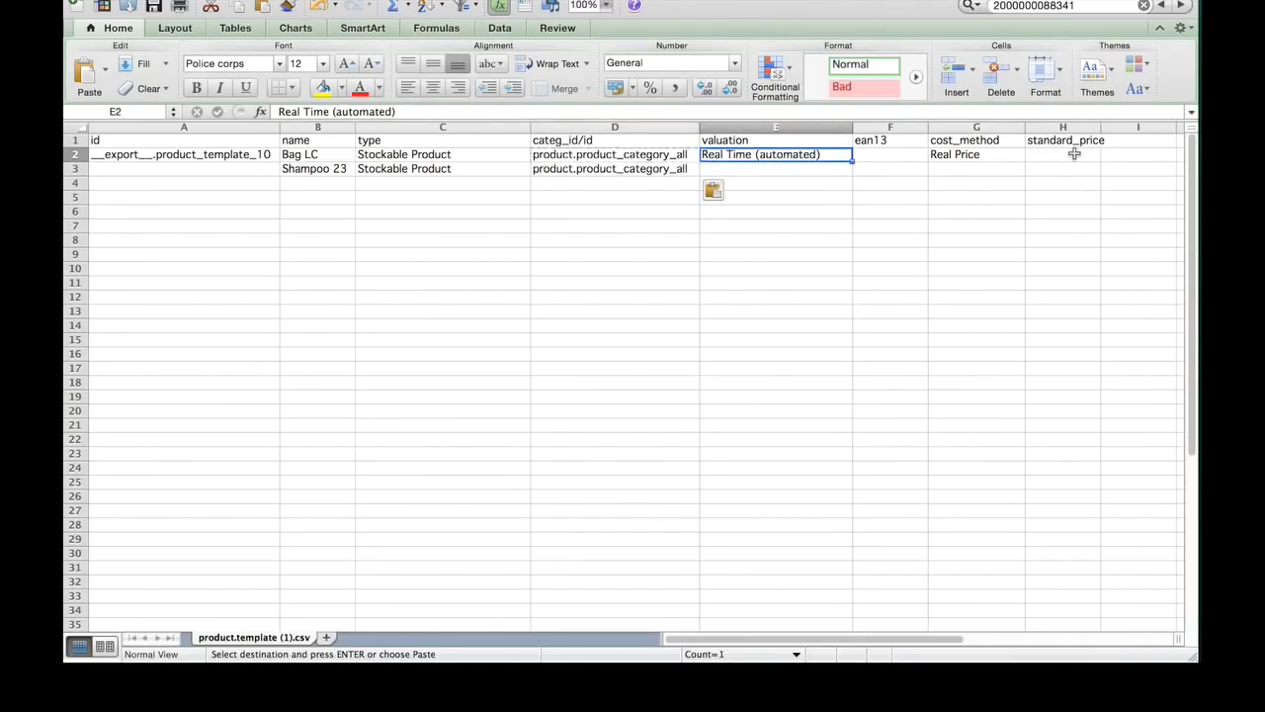
key("shift+Right")
key("shift+Right")
key("shift+Right")
key("super+c")
key("Down")
key("super+v")
Step: Enter 13 as the standard_price of Shampoo 23
key("Right")
key("Right")
key("Right")
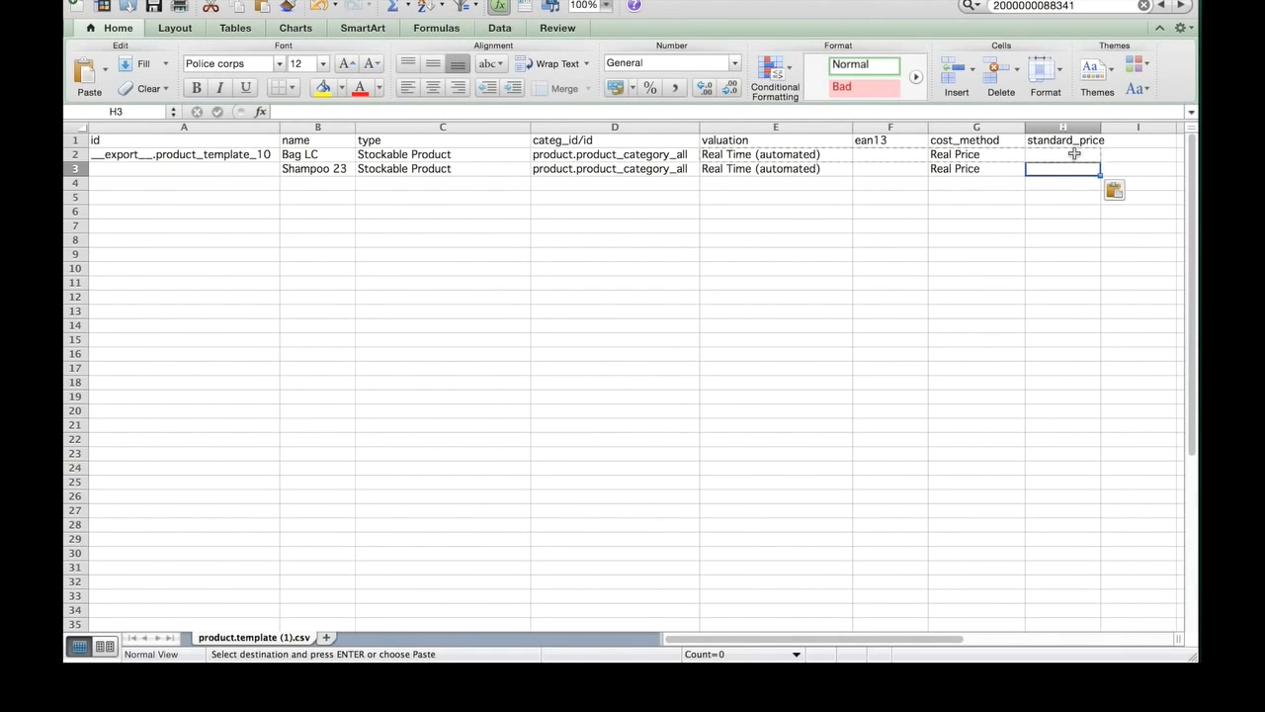
type("13")
key("Return")
key("Left")
key("Left")
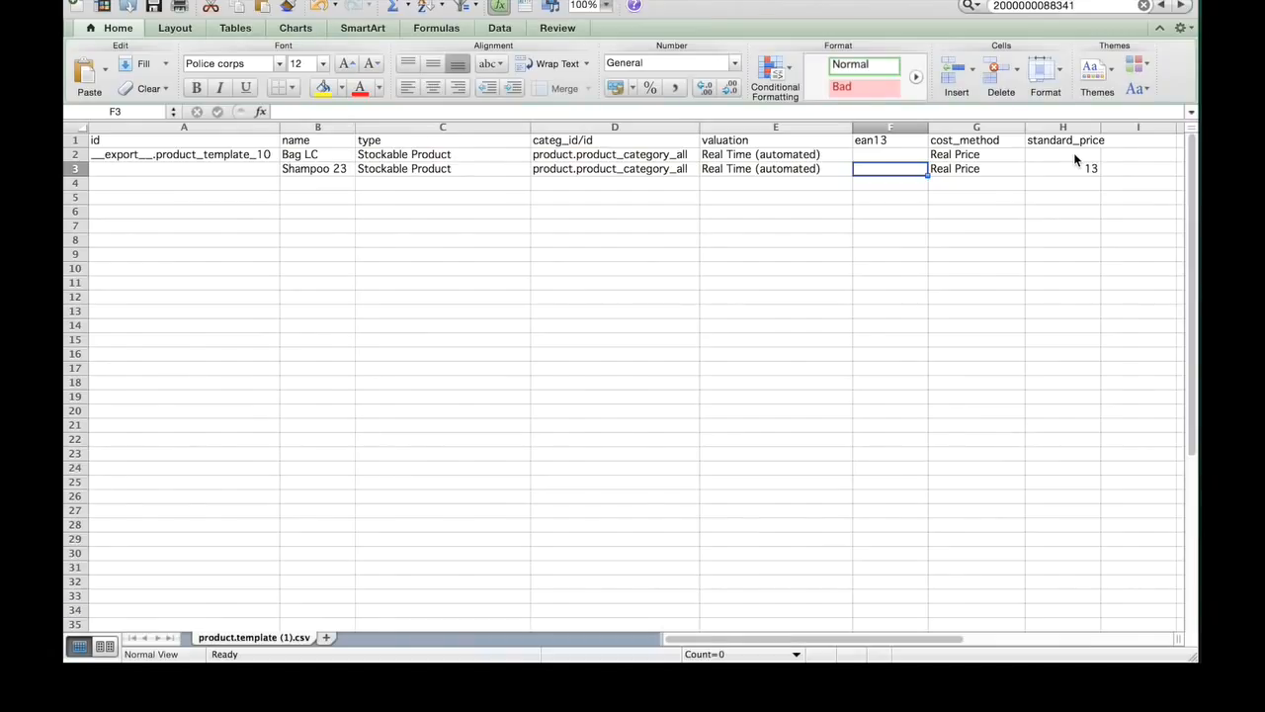
key("super+v")
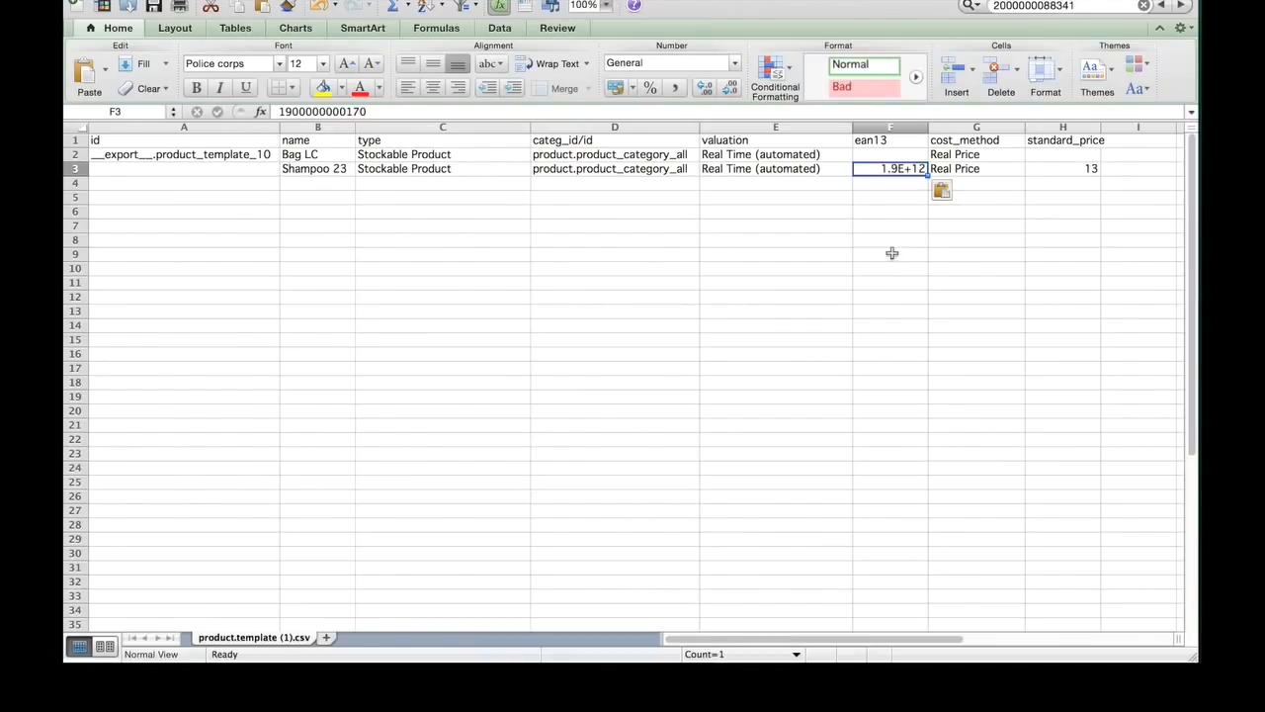
Step: Format the ean13 column as Number with no decimal places so the barcode is written in full
left_click(901, 120)
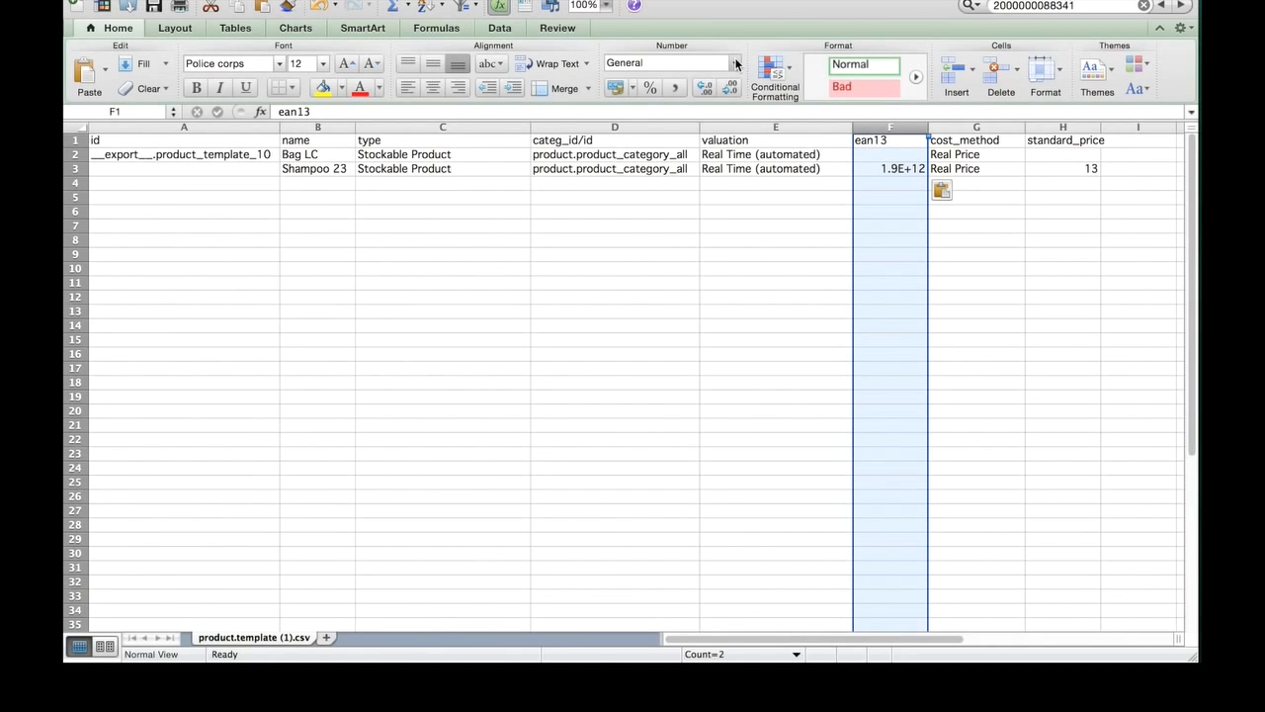
left_click(736, 64)
left_click(652, 94)
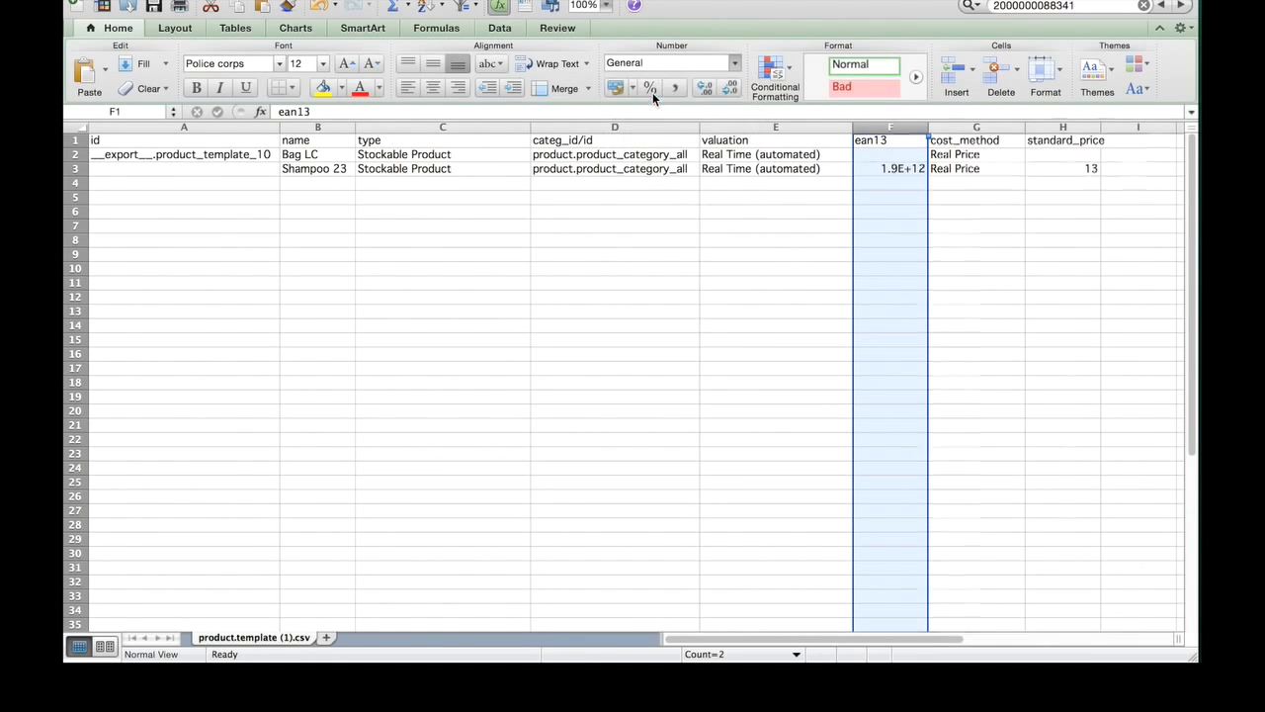
left_click(734, 90)
left_click(734, 90)
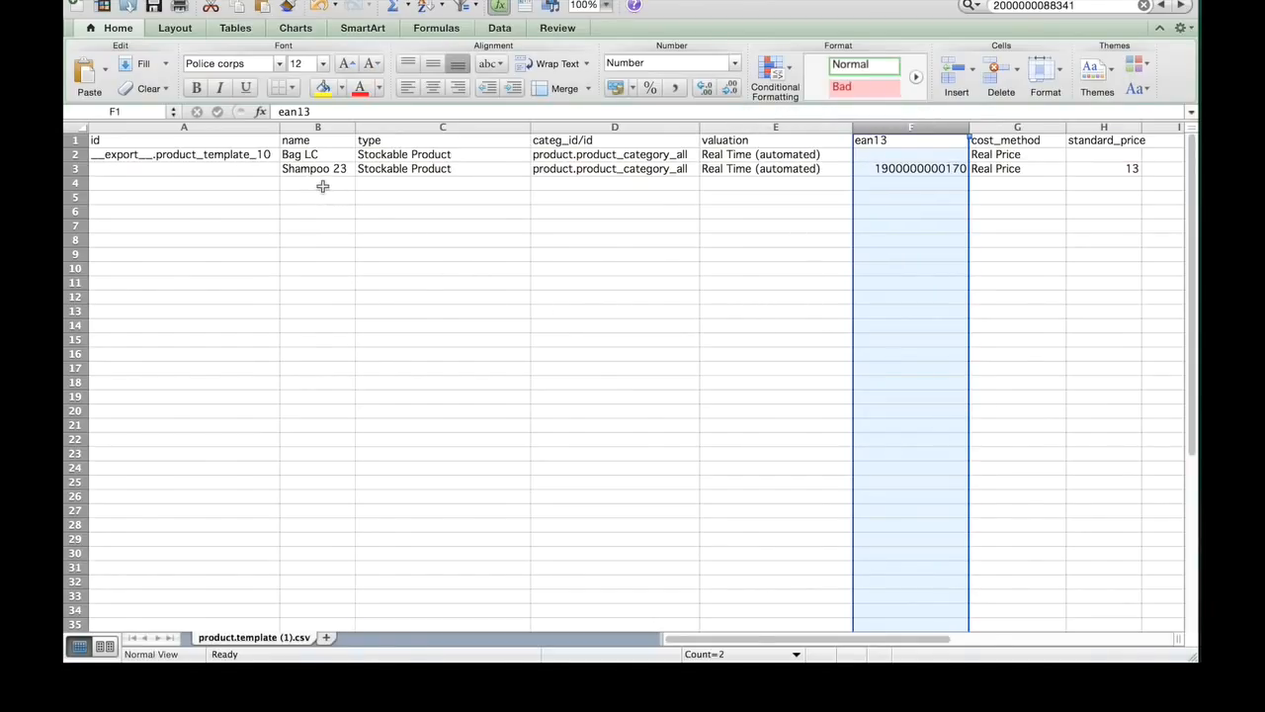
Step: Go to the blank id cell of the Shampoo 23 row to examine it
key("Down")
key("Down")
key("Down")
key("Left")
key("Left")
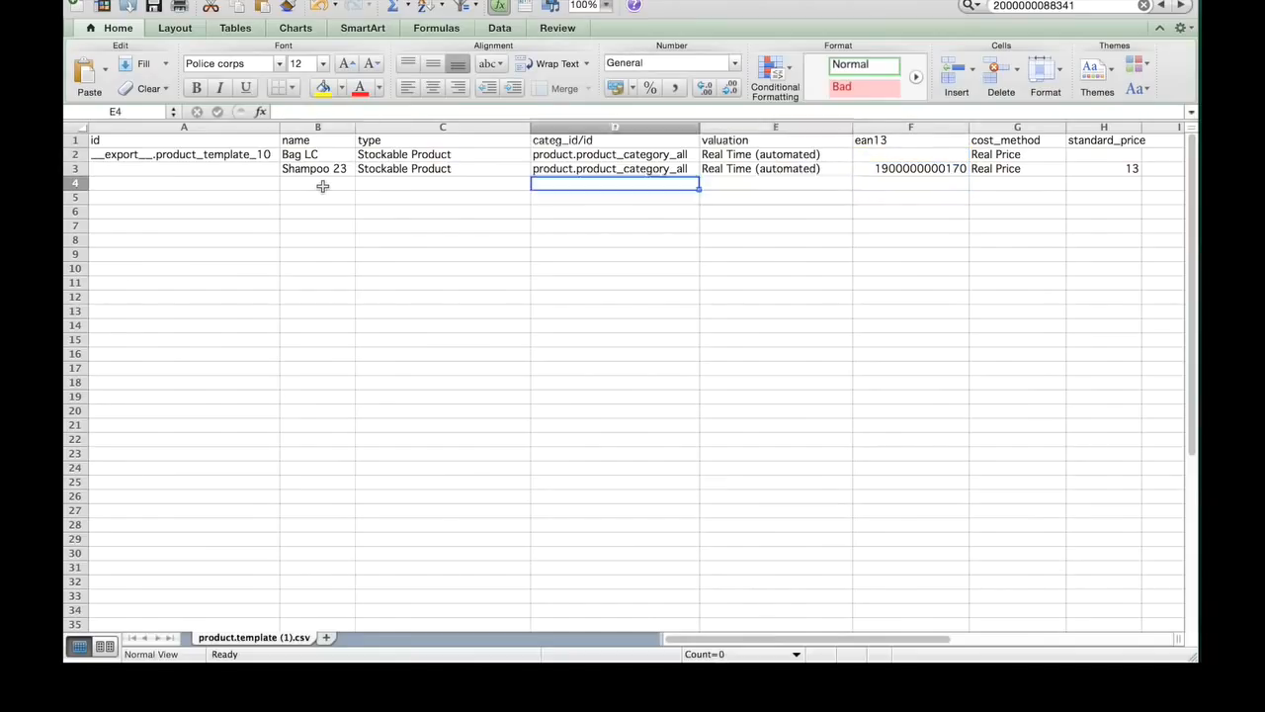
key("Left")
key("Left")
key("Left")
key("Up")
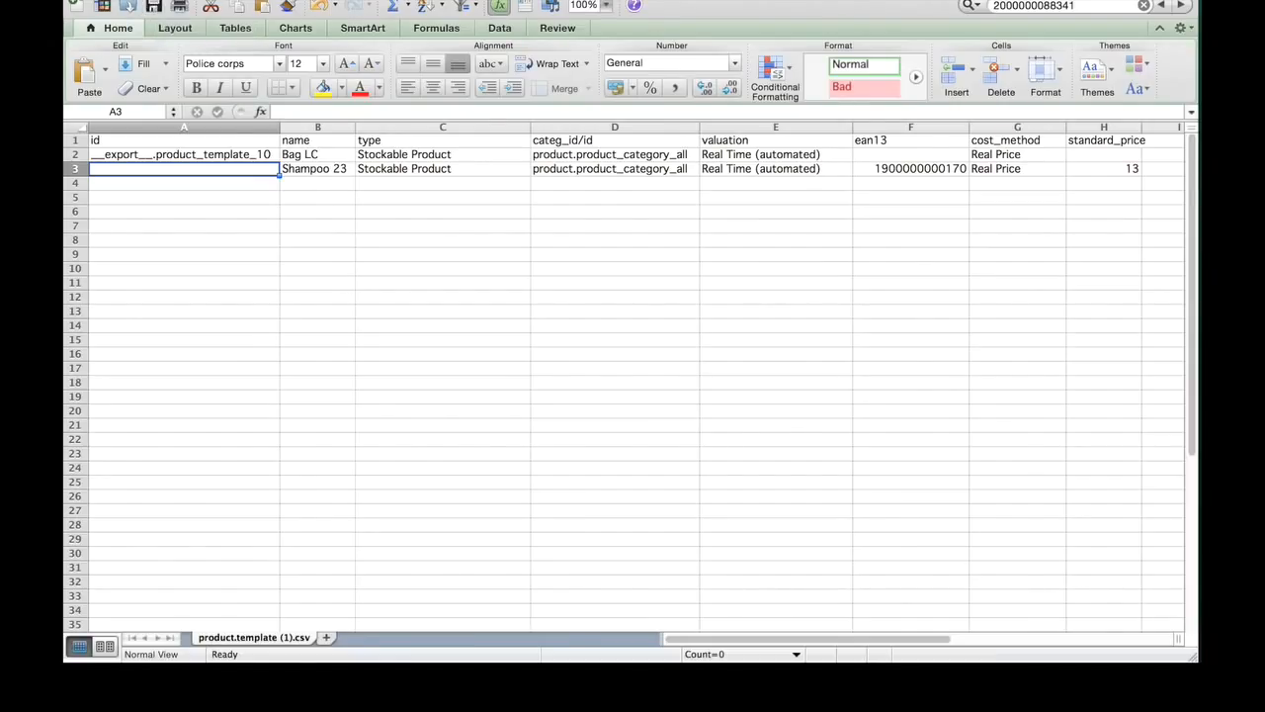
Step: Save the sheet as a separate file in Windows Comma Separated (.csv) format
left_click(170, 0)
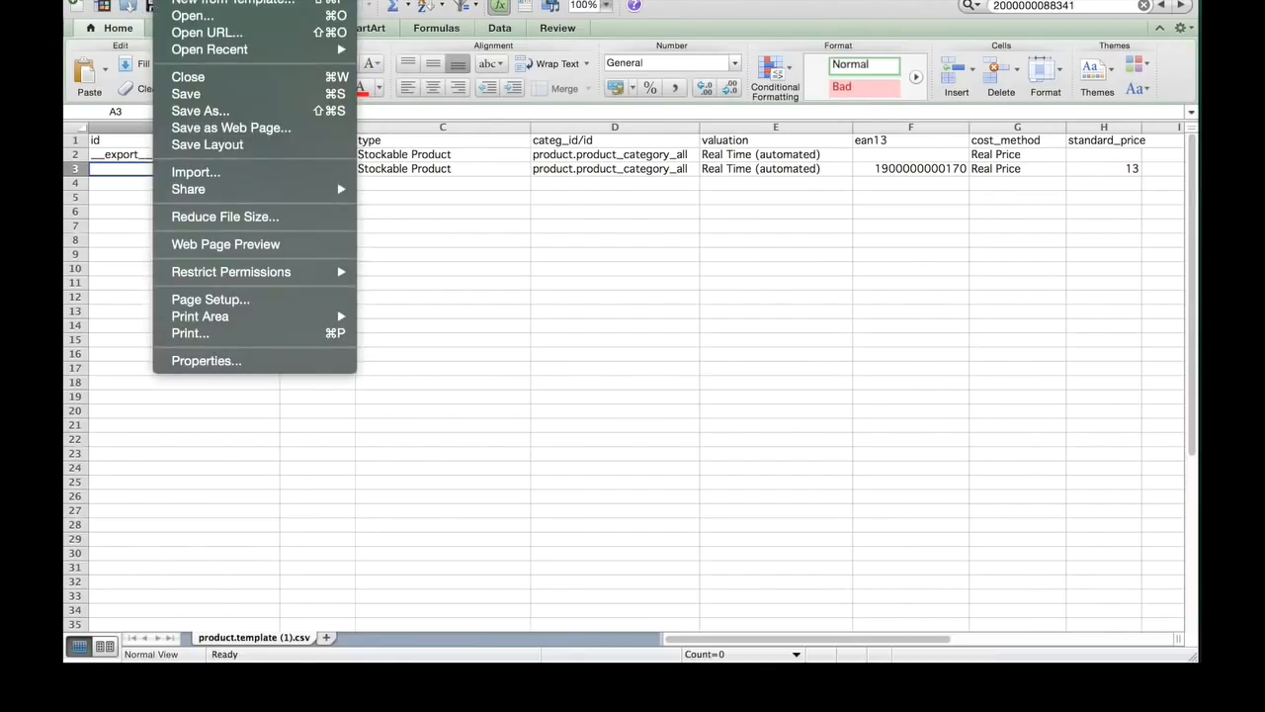
left_click(237, 111)
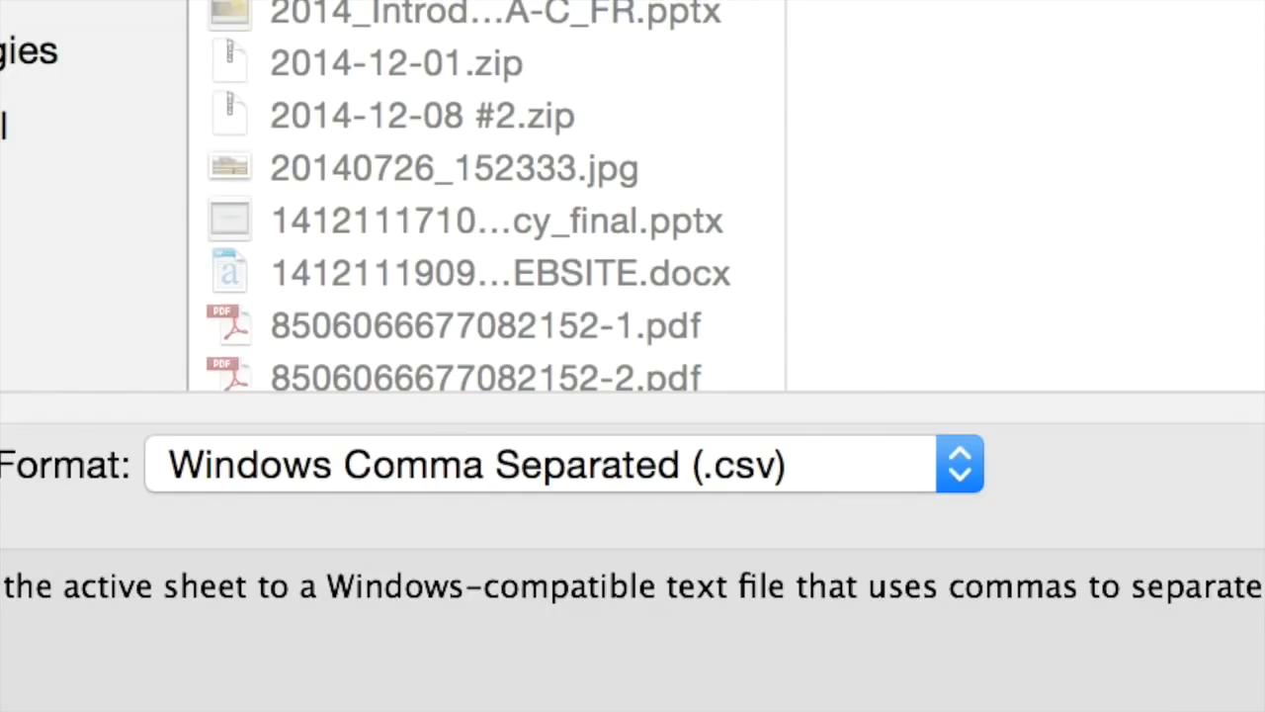
key("Return")
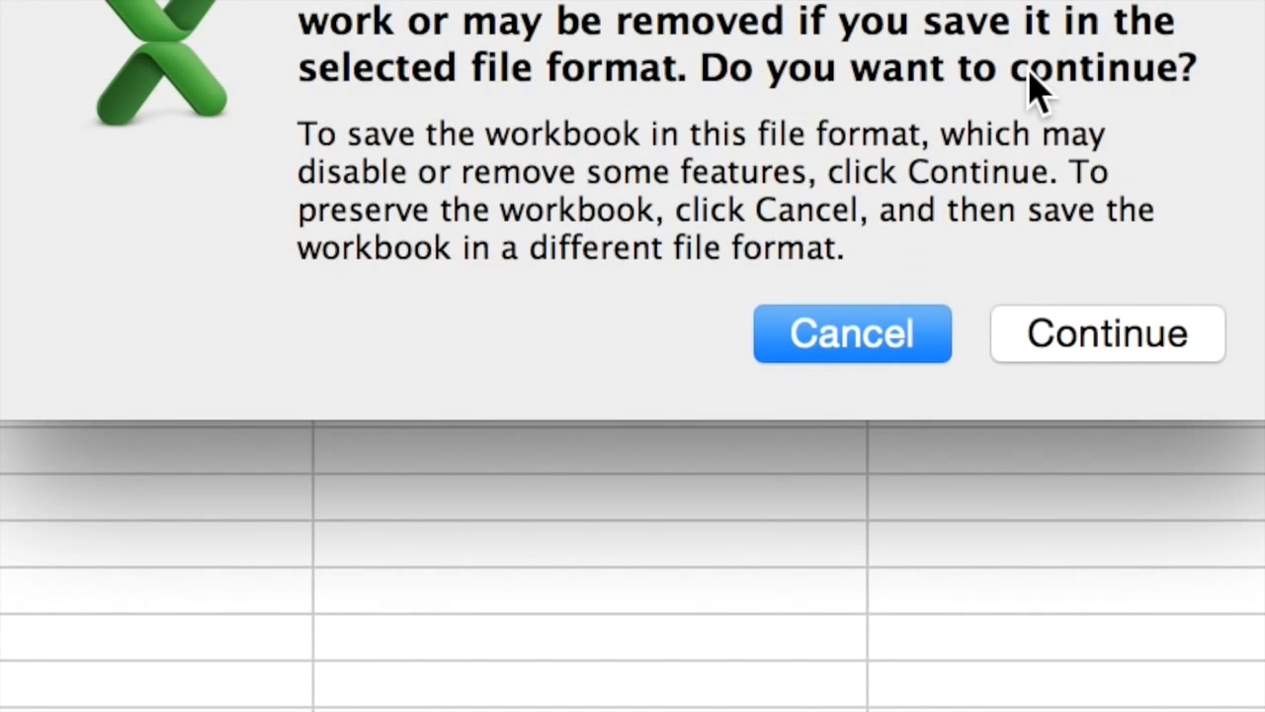
left_click(1108, 333)
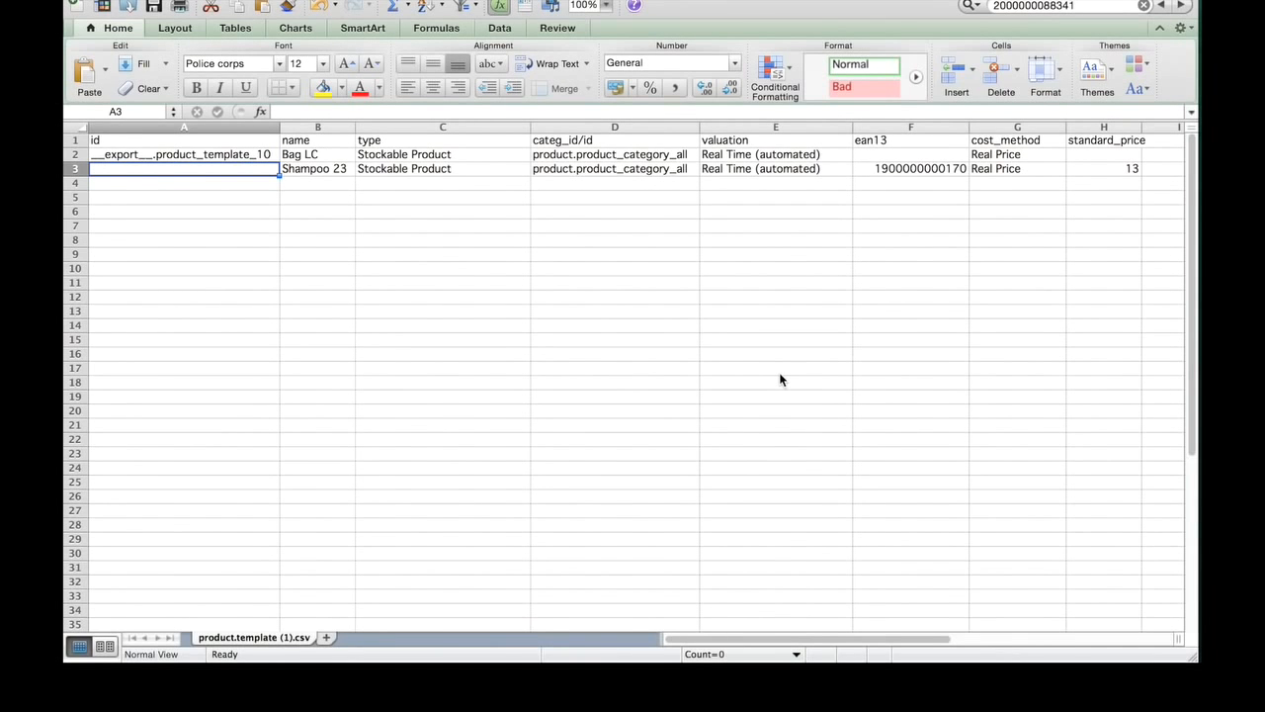
Step: Switch to Odoo in the browser, close the export dialog and deselect the Bag LC product
key("super+Tab")
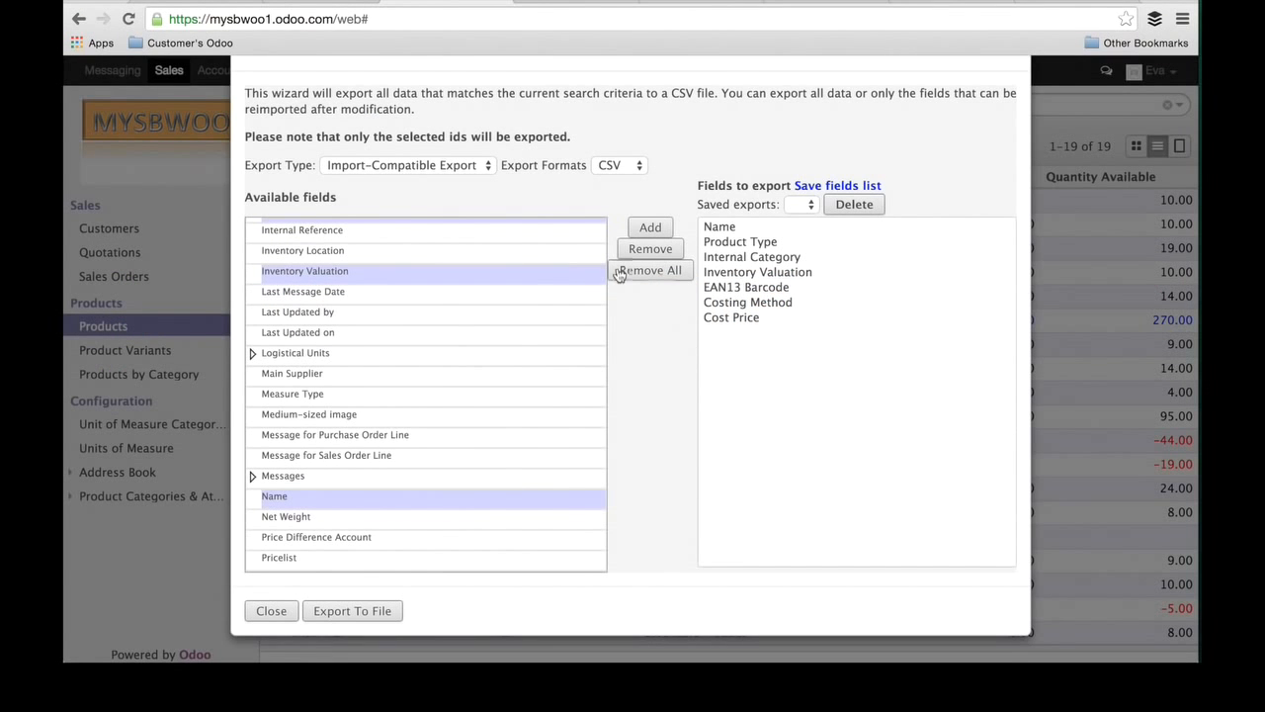
left_click(271, 612)
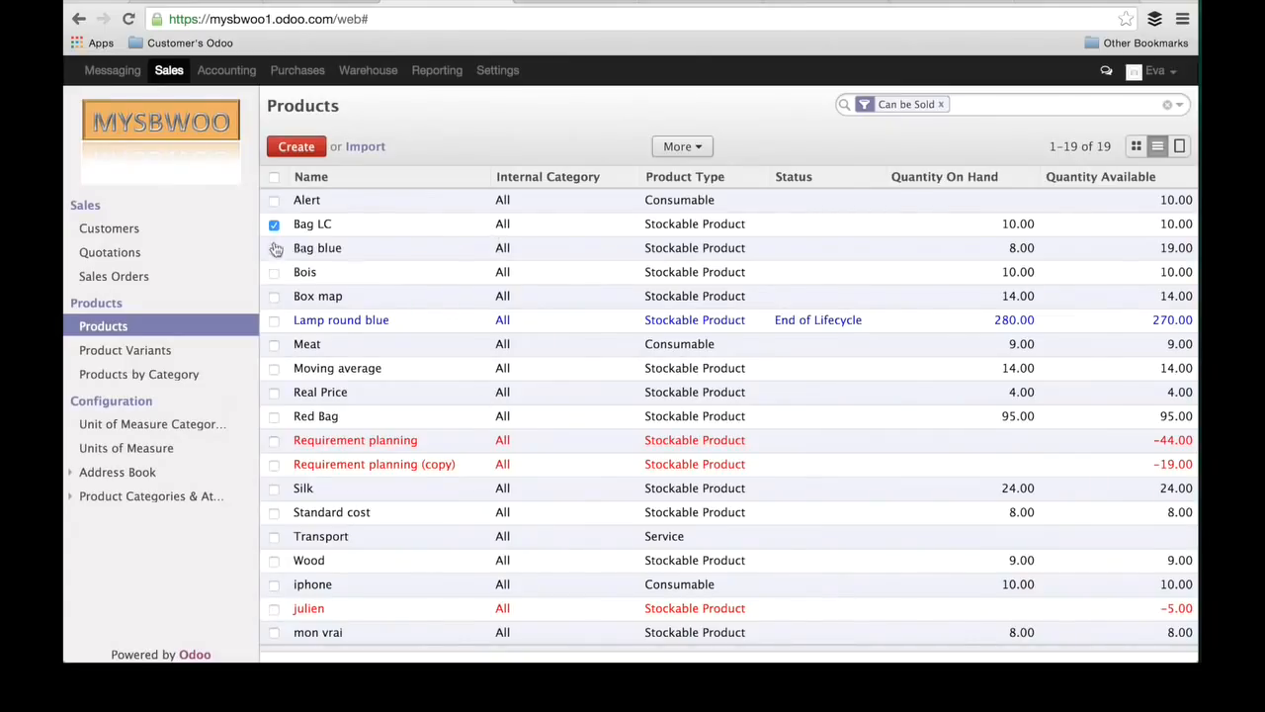
left_click(274, 225)
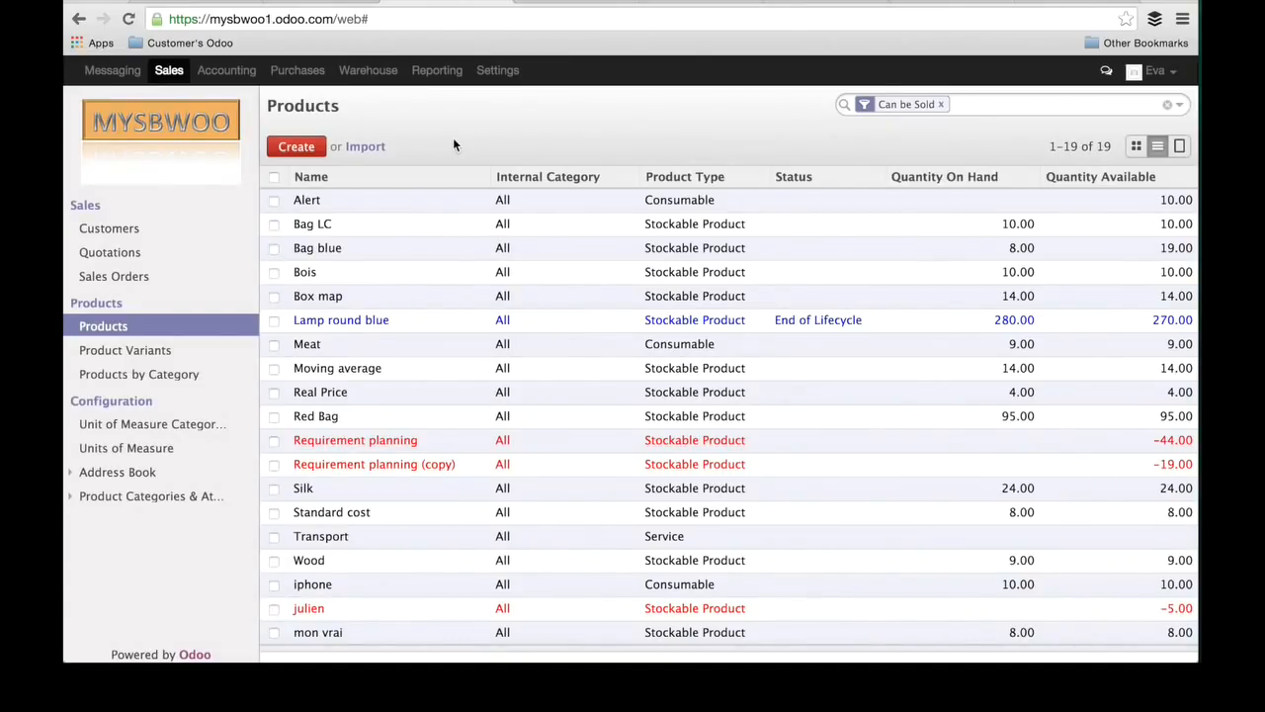
Step: Load product.template (1).csv into the product import, check the column mapping and validate the data
left_click(365, 147)
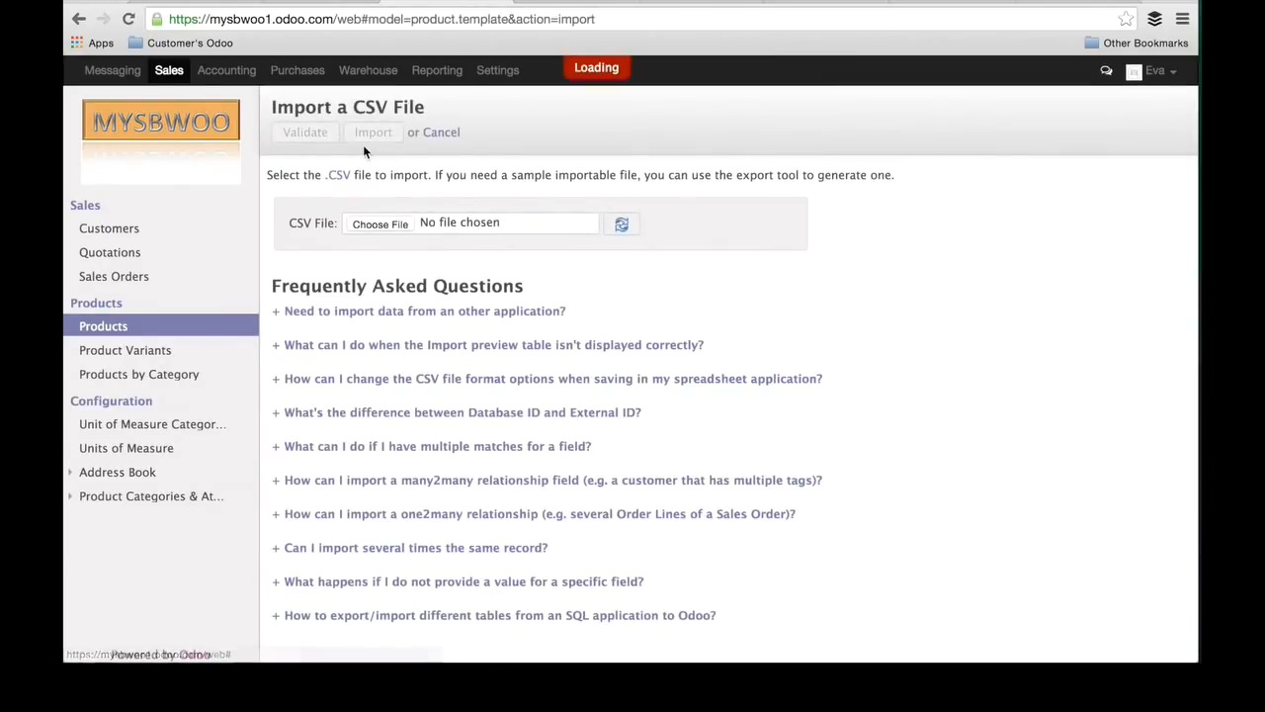
left_click(387, 229)
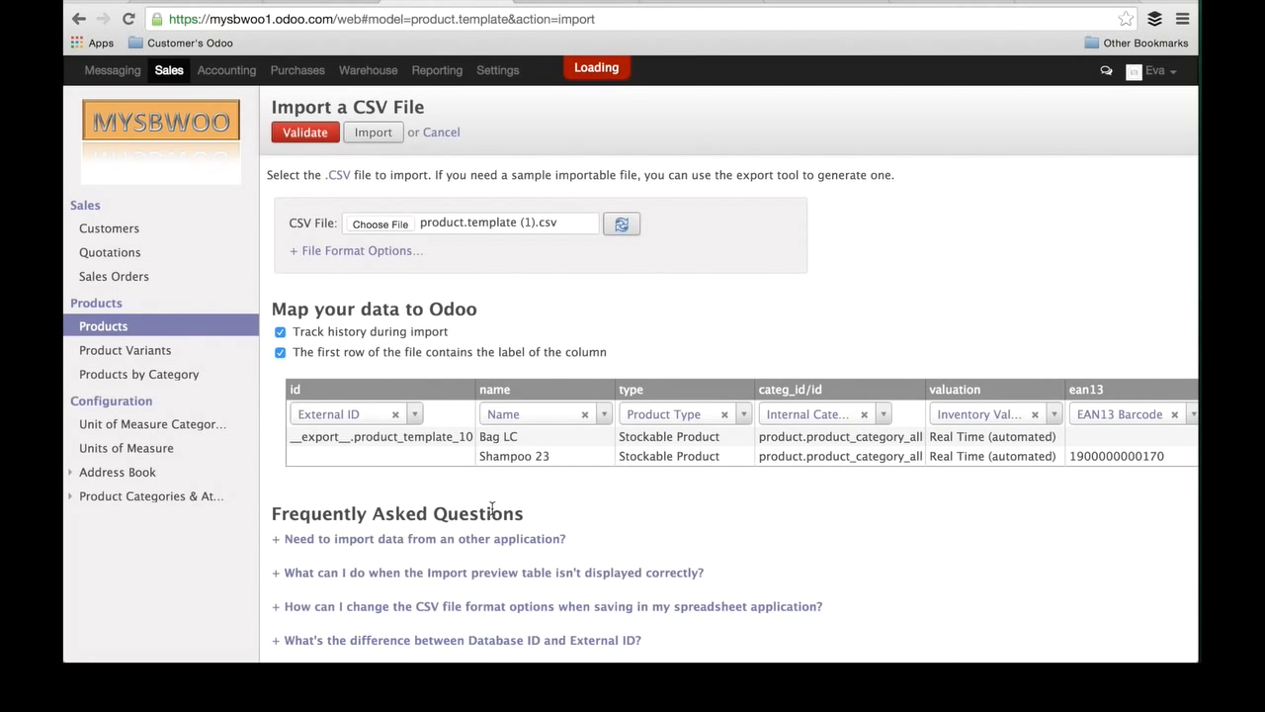
scroll(491, 507, "right", 1)
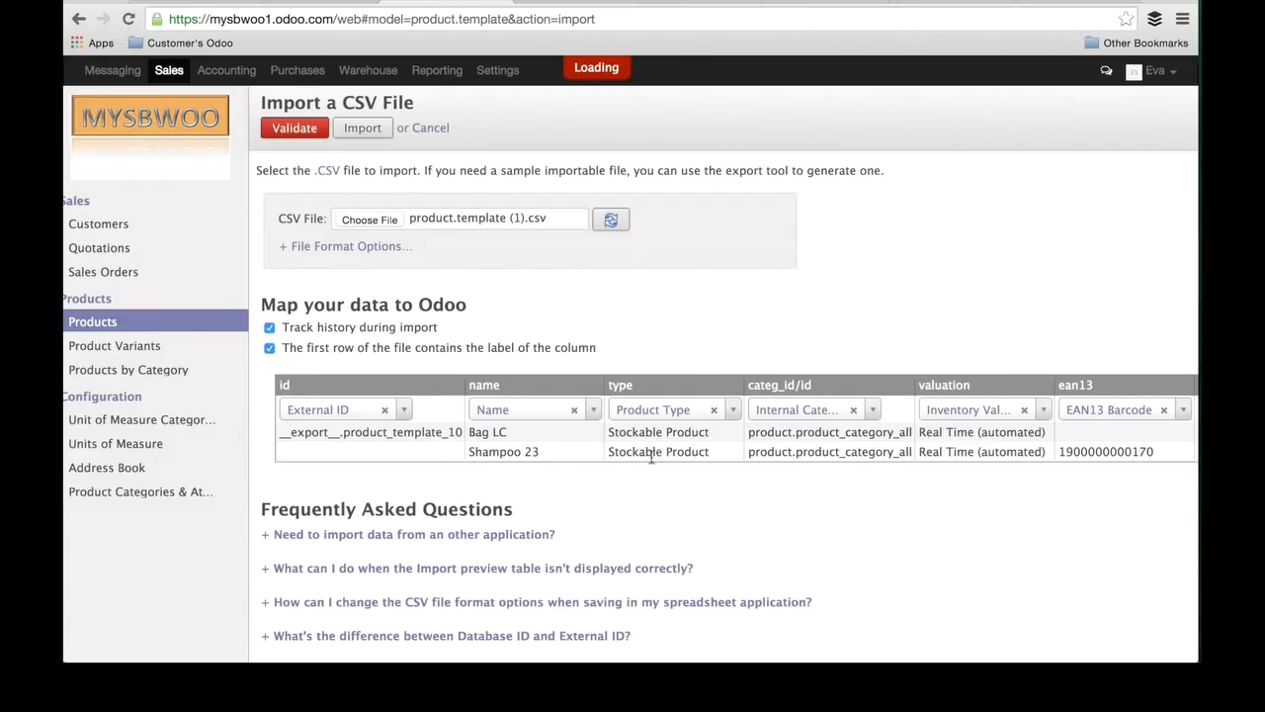
scroll(933, 464, "right", 1)
scroll(930, 464, "right", 6)
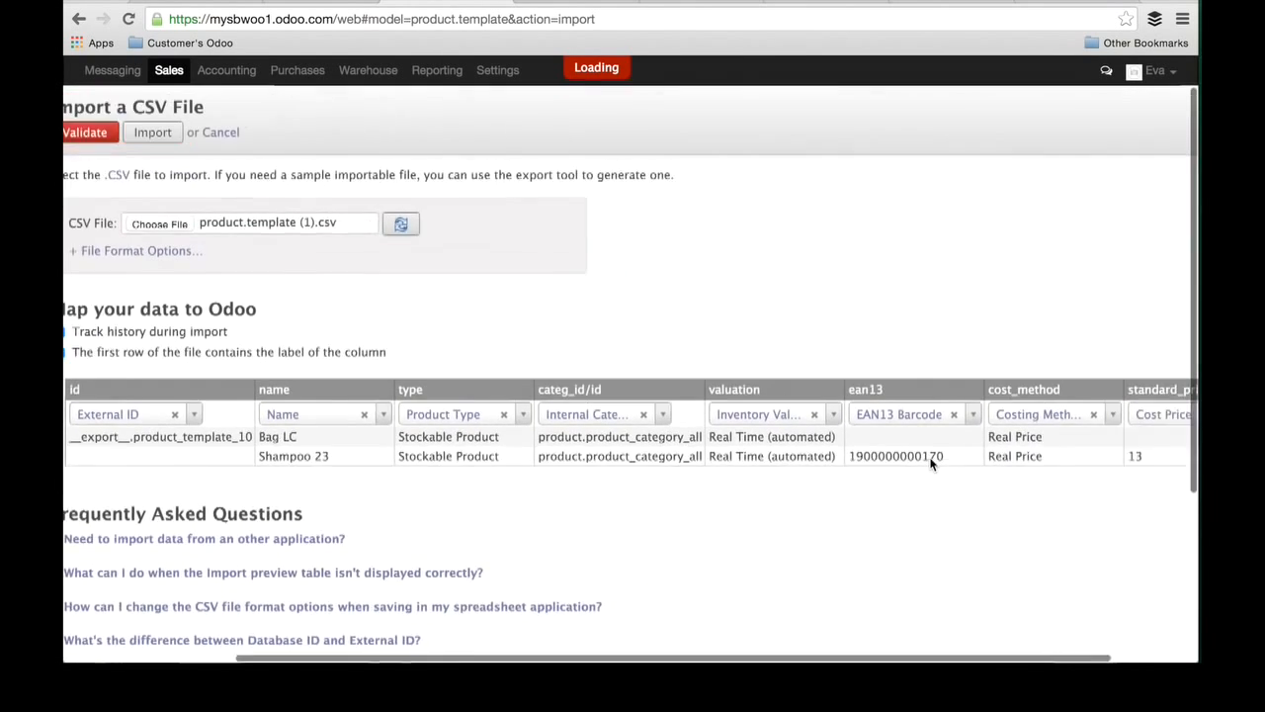
scroll(927, 494, "left", 6)
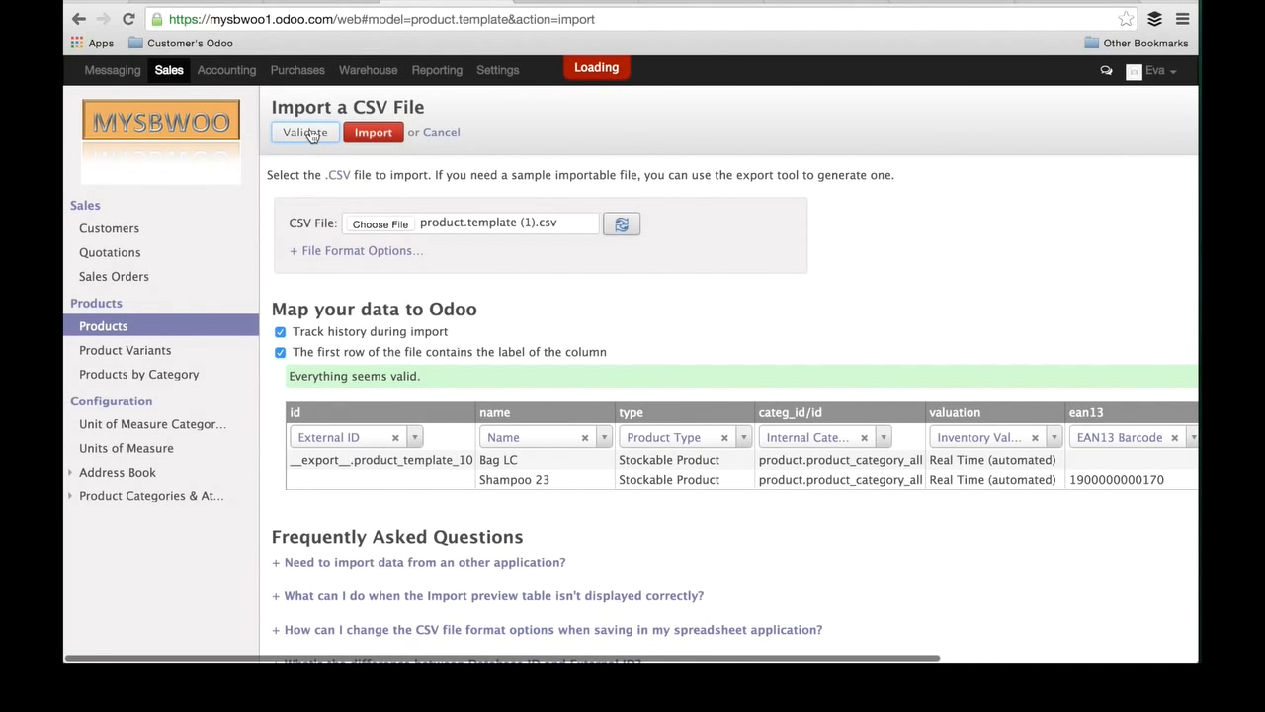
Step: Switch back to Excel and enter the product name Filofax in the name column of row 4
key("super+Tab")
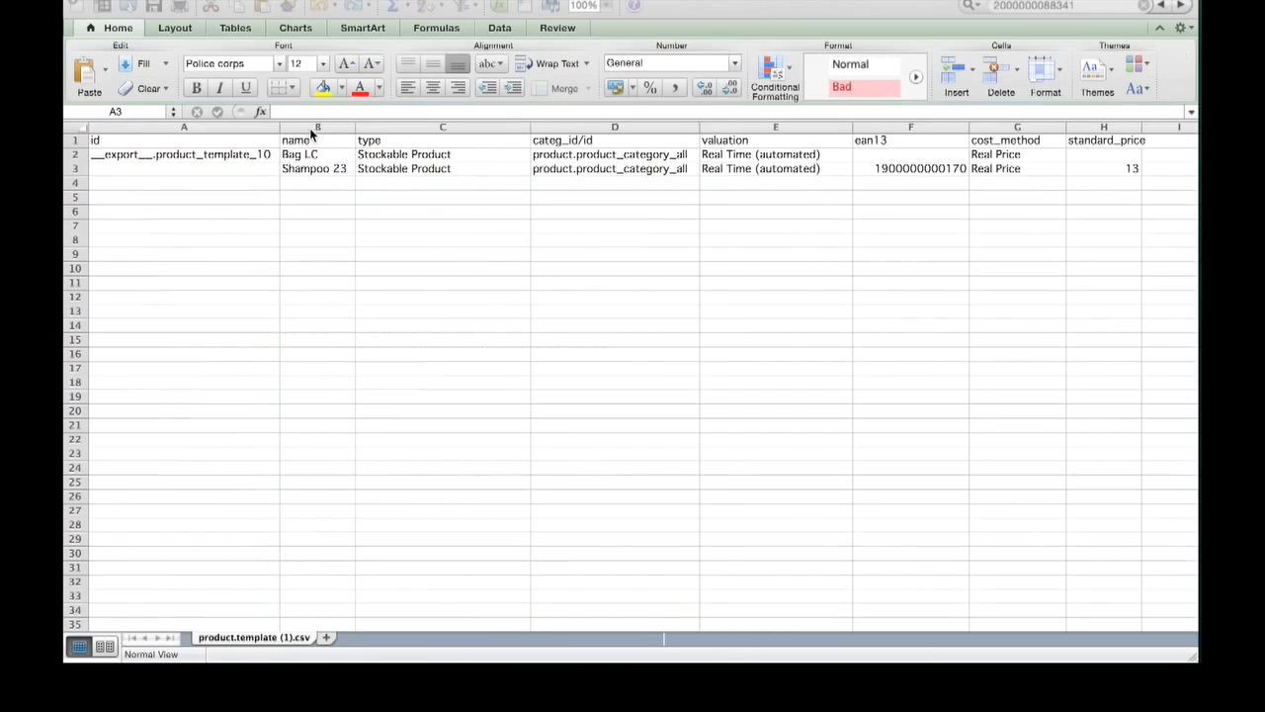
key("Down")
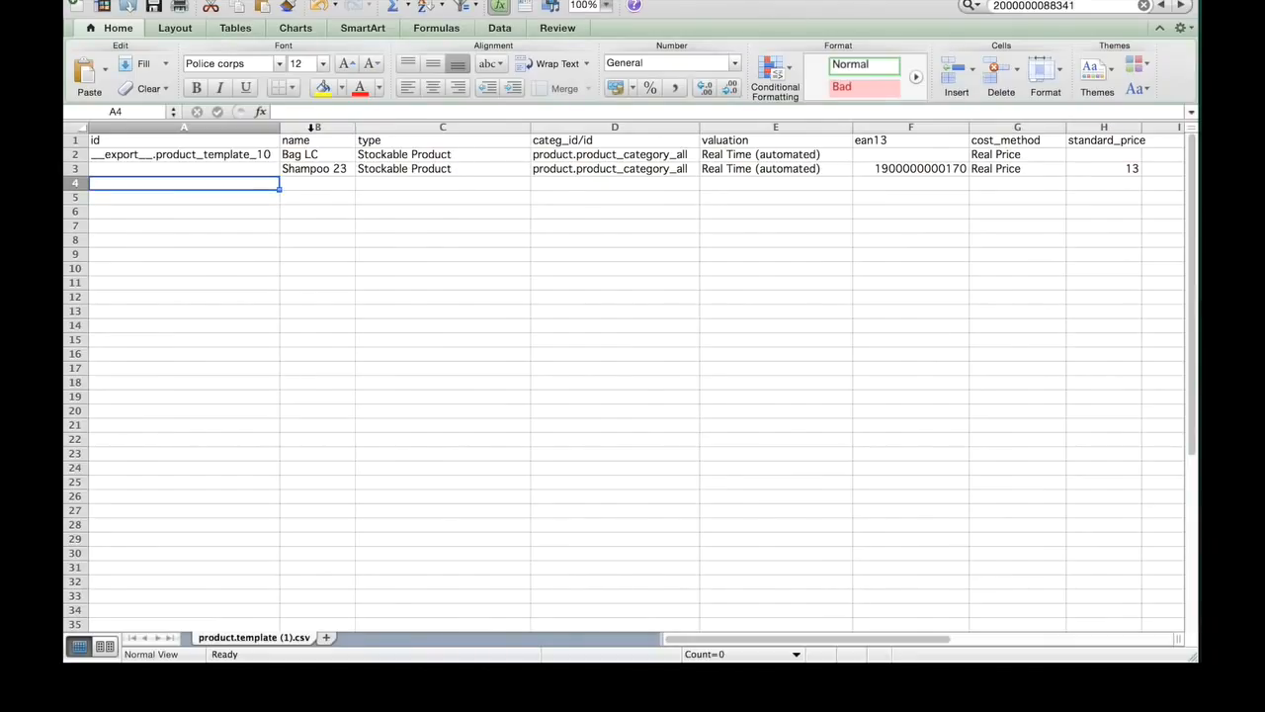
key("Right")
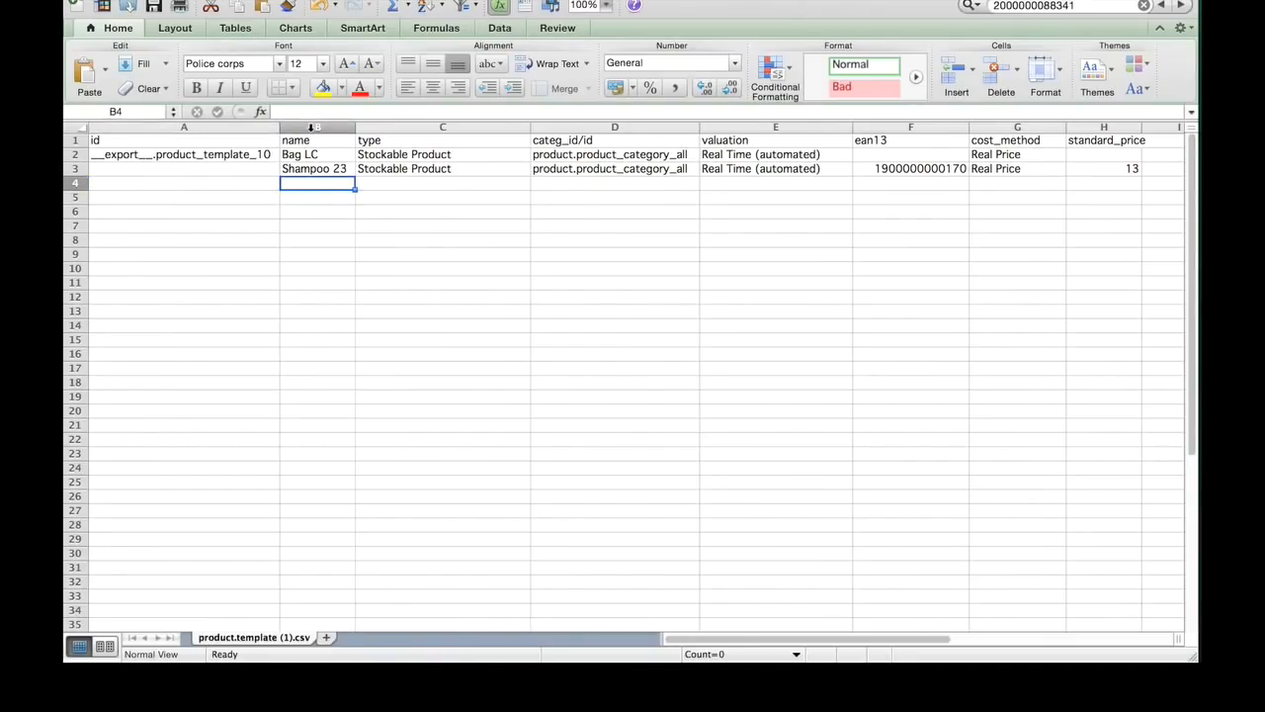
type("Filofax")
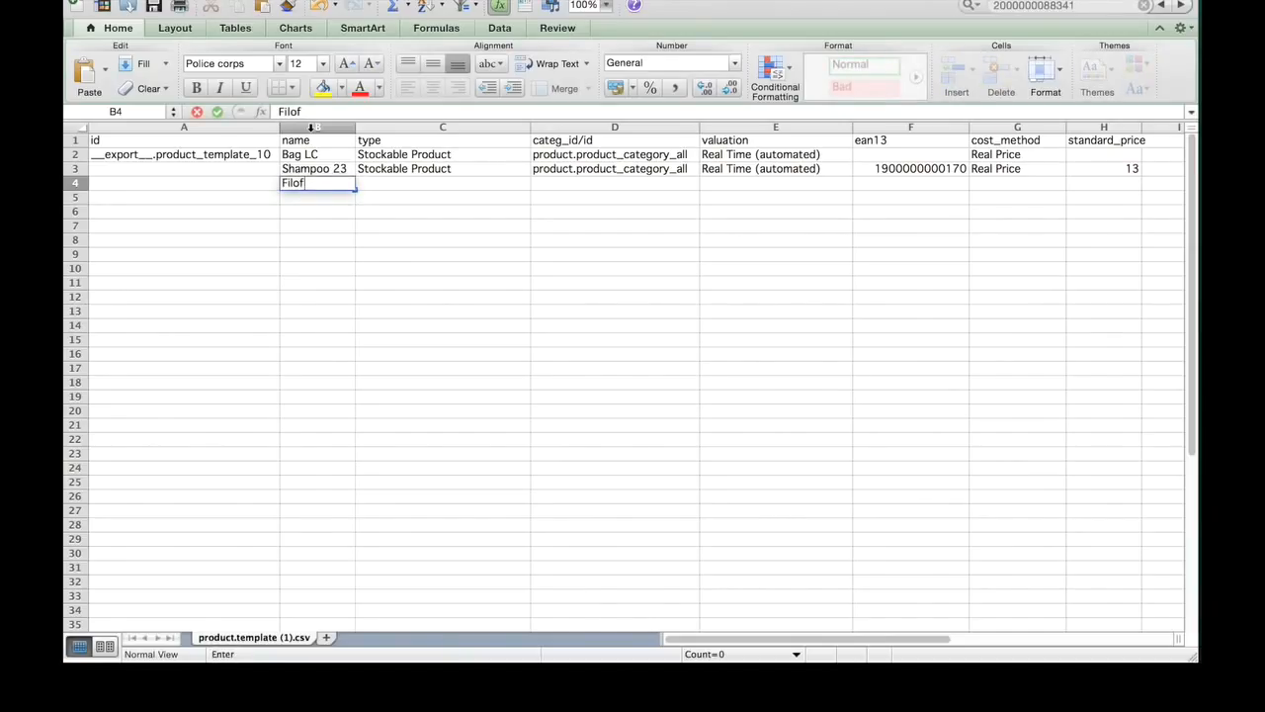
key("Right")
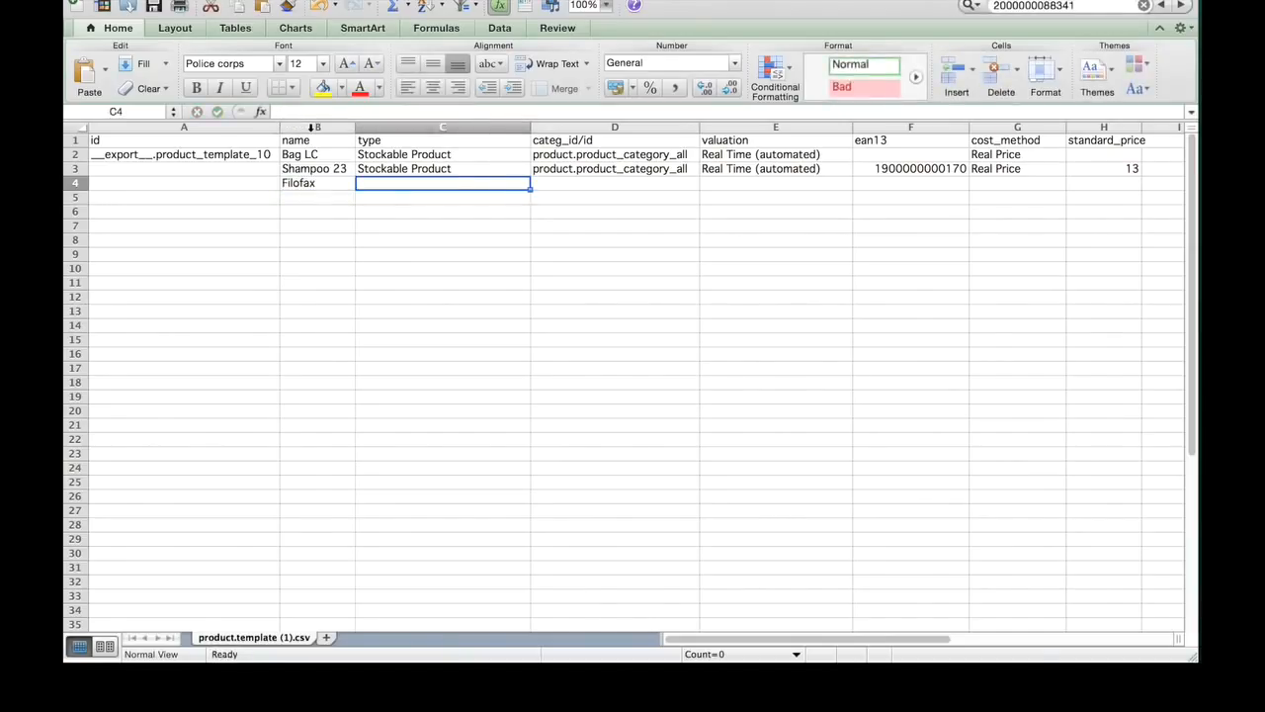
Step: Copy the type through standard_price cells of the Shampoo 23 row into the Filofax row
key("Up")
key("shift+Right")
key("shift+Right")
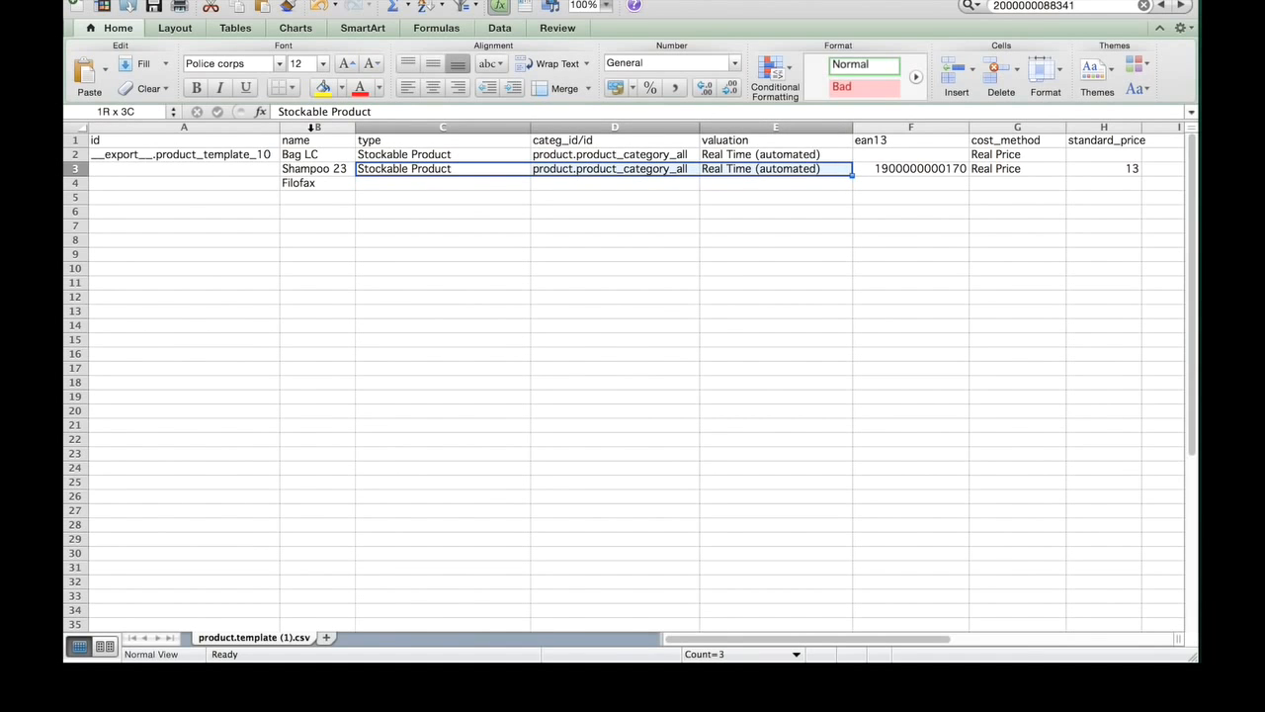
key("shift+Right")
key("shift+Right")
key("shift+Right")
key("super+c")
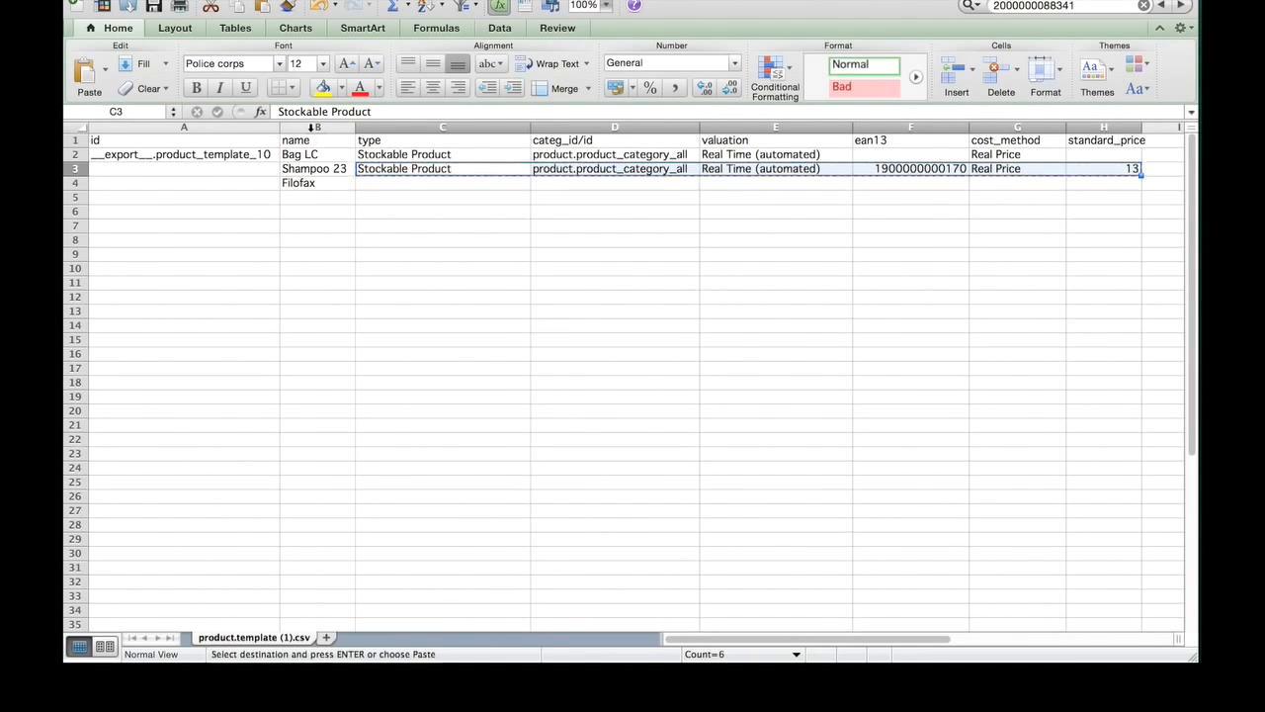
key("Down")
key("super+v")
Step: Set the ean13 value of Filofax to 9393
key("Left")
key("Right")
key("Right")
key("Right")
key("Right")
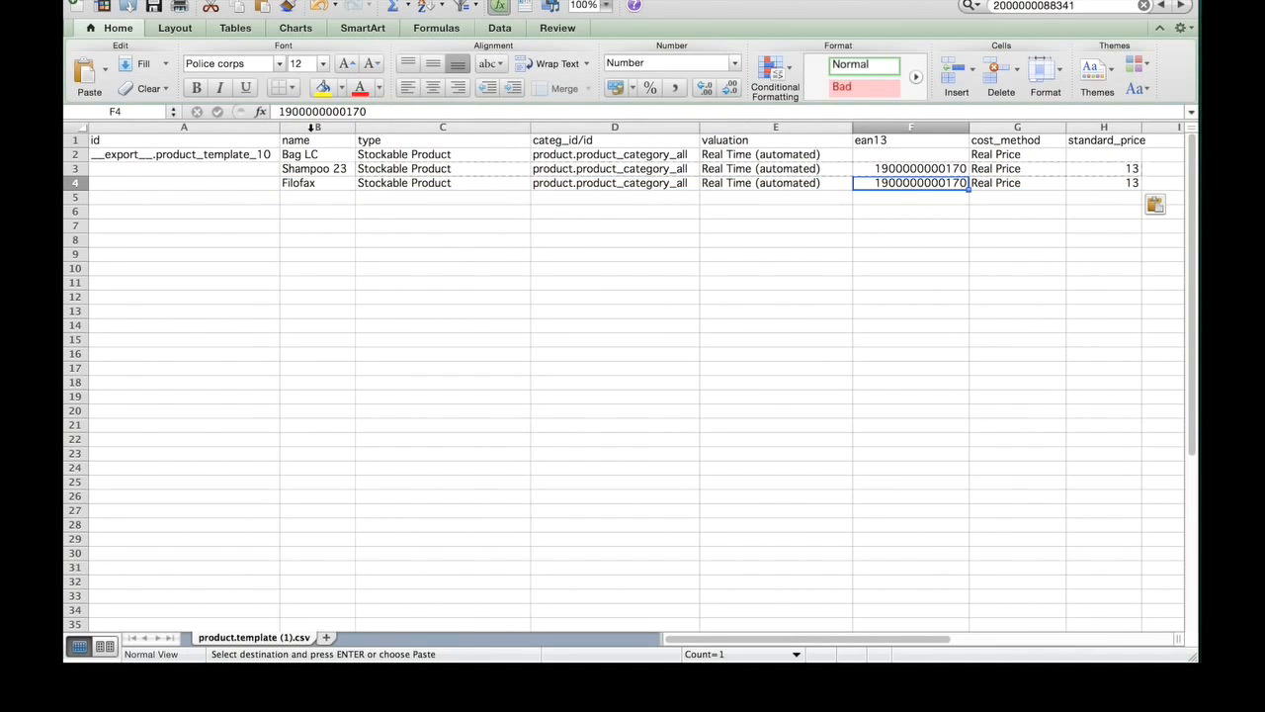
type("9393")
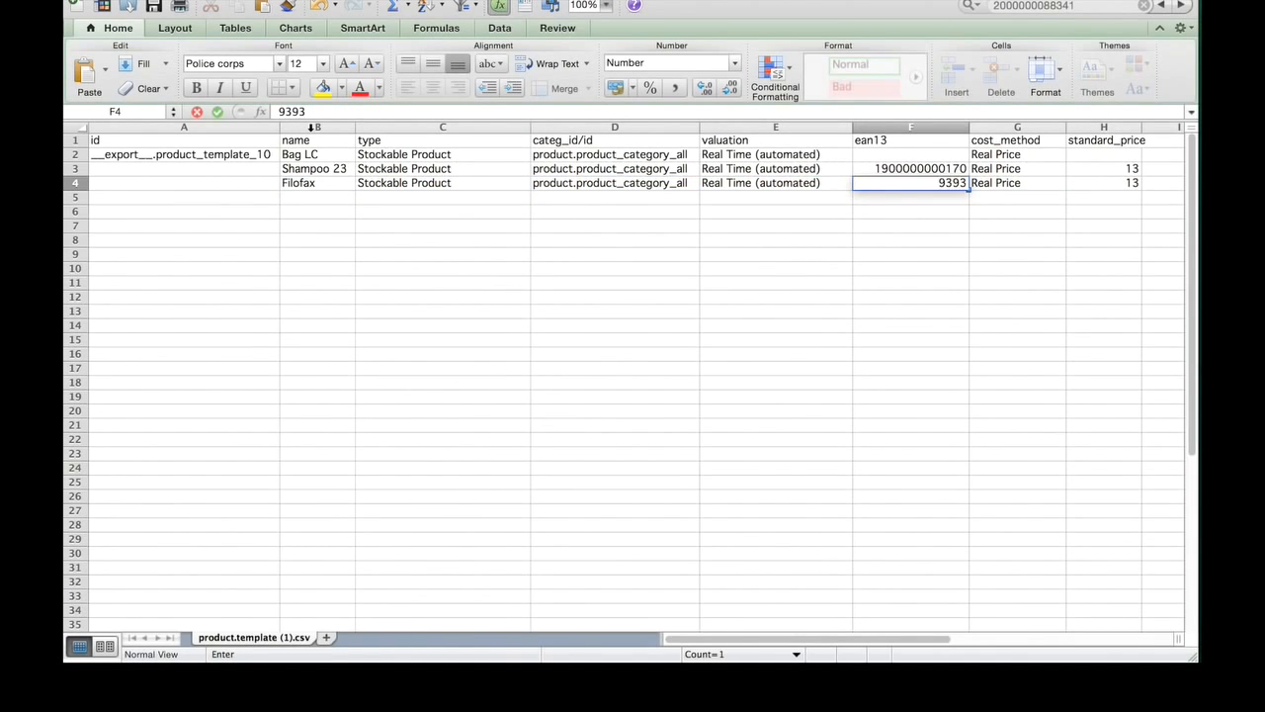
Step: Set the standard_price of Filofax to 140 and return to the row's type cell
key("Right")
key("Right")
type("14")
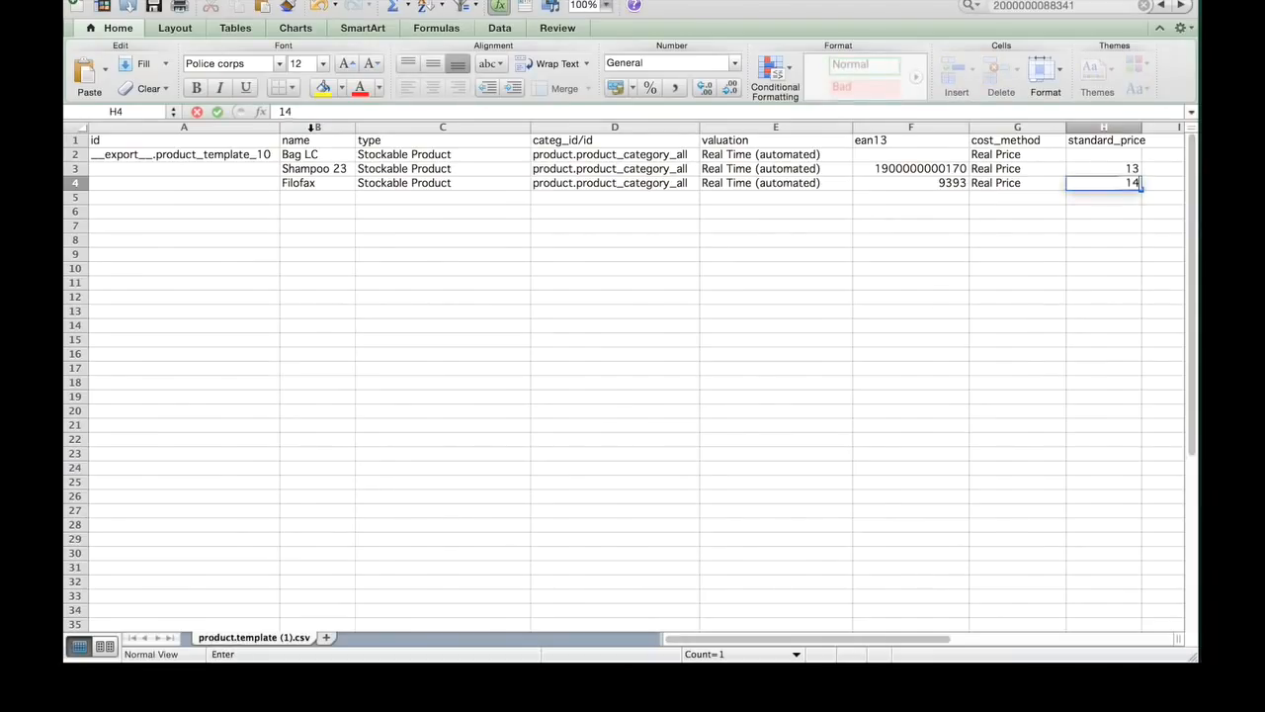
type("0")
key("Left")
key("Left")
key("Left")
key("Left")
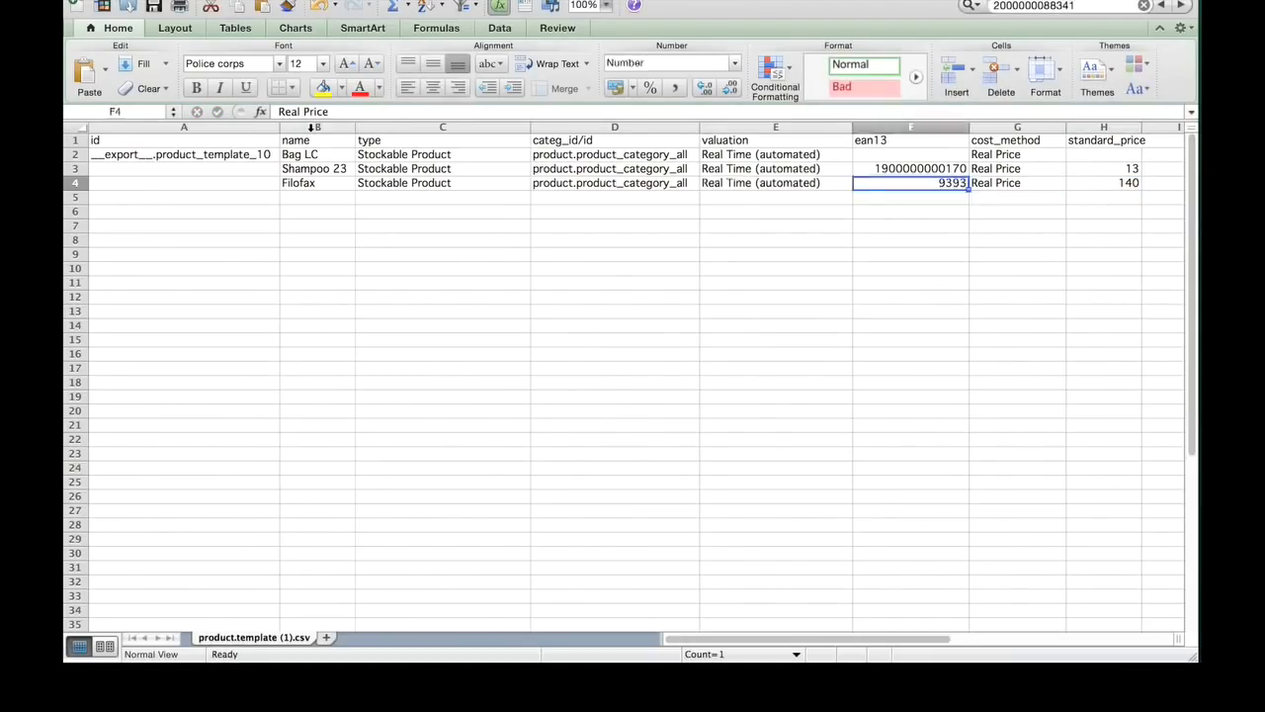
key("Left")
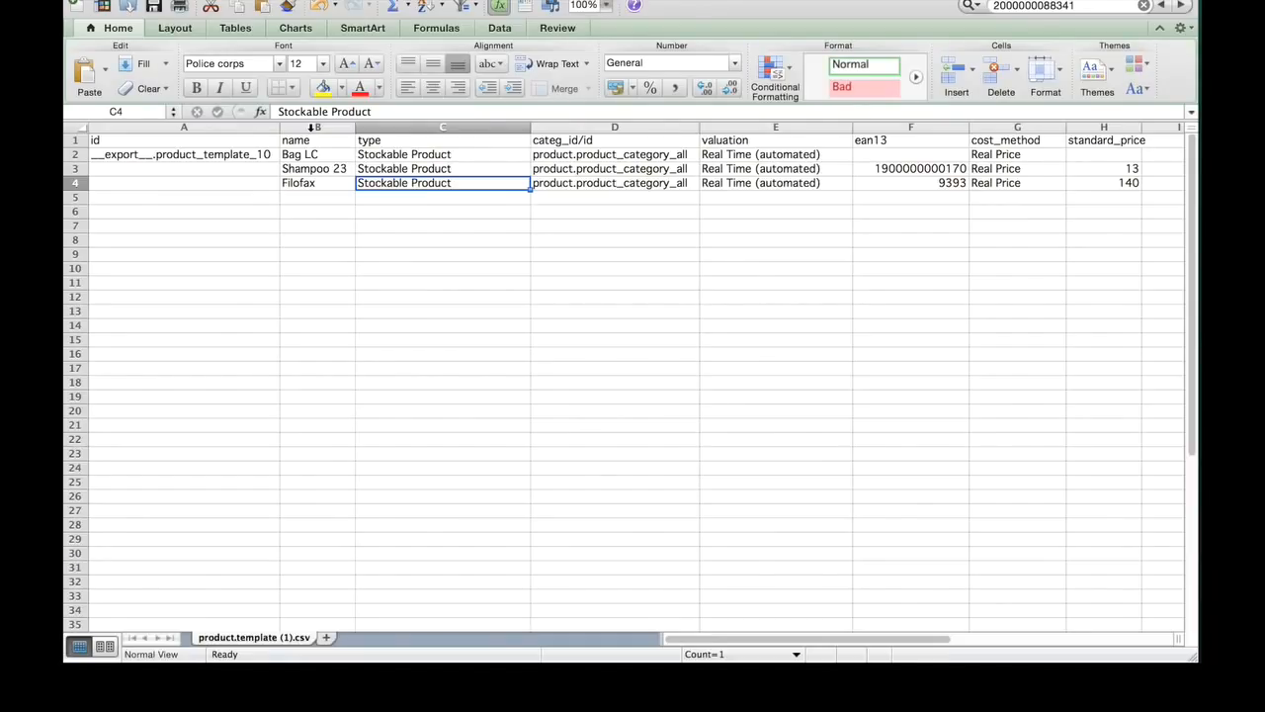
Step: Replace the type of the Filofax row with stockable and save the workbook, keeping the CSV format
type("s")
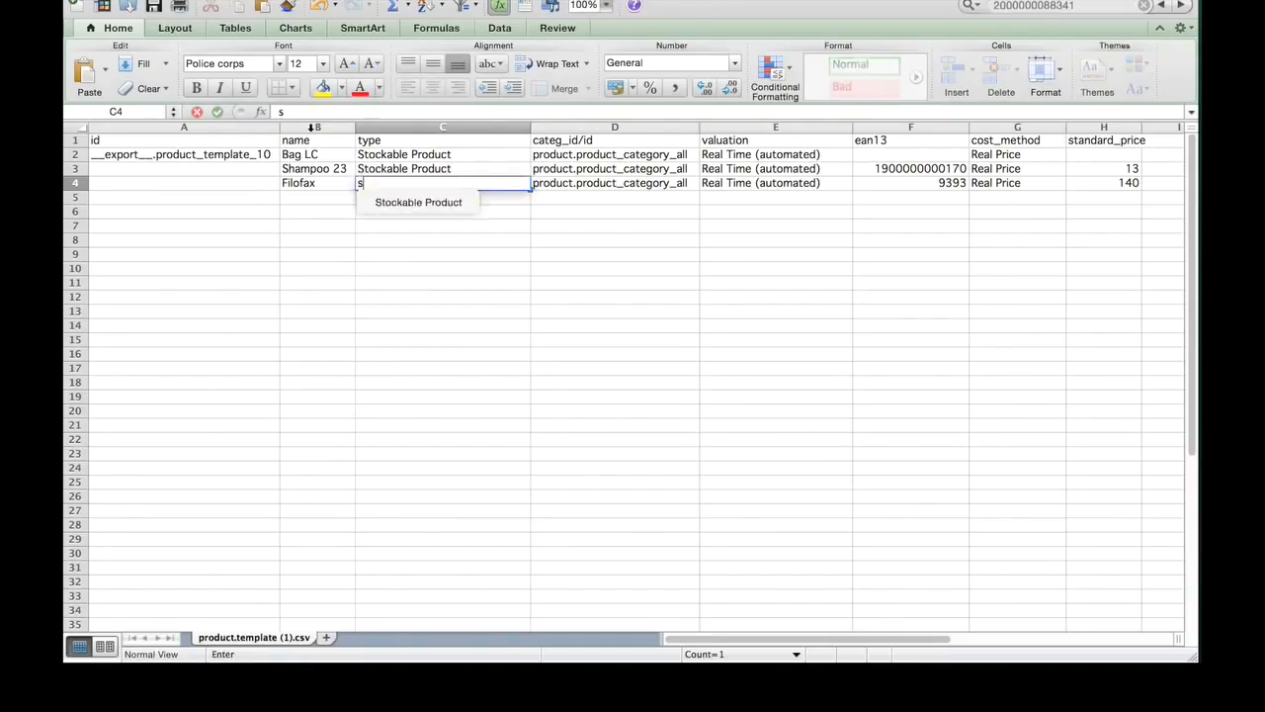
type("tockable")
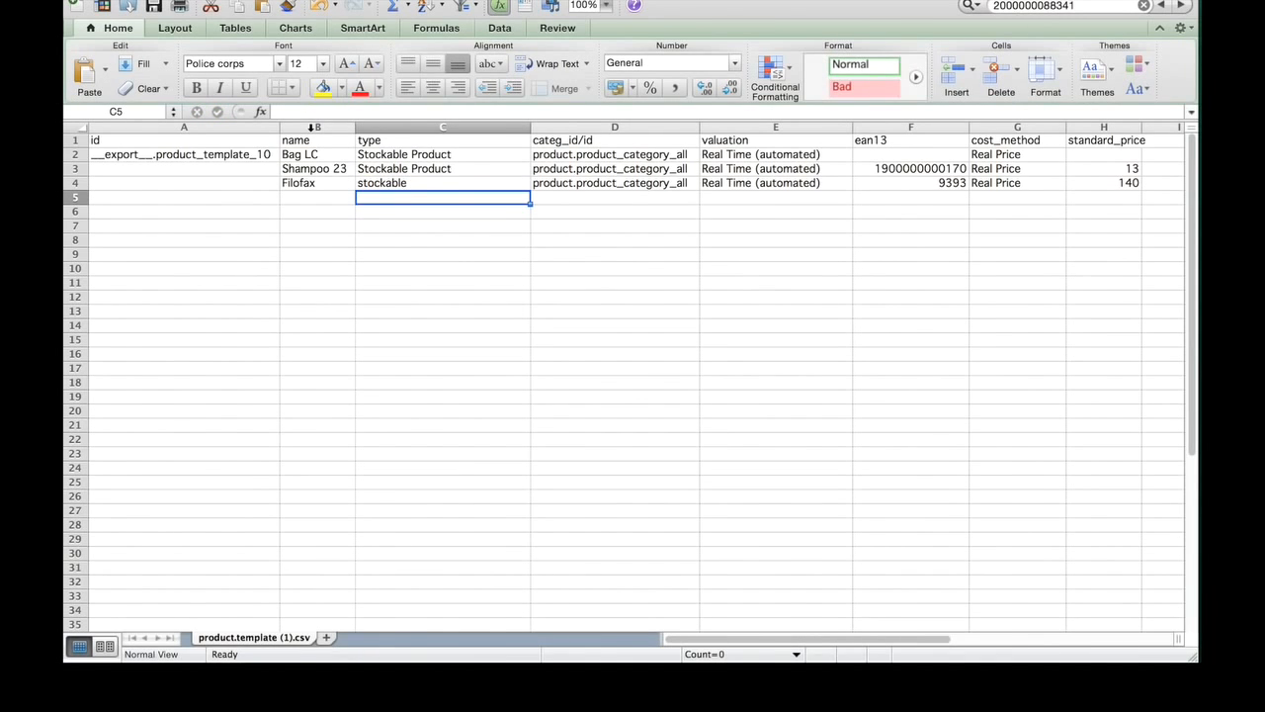
key("Up")
left_click(156, 6)
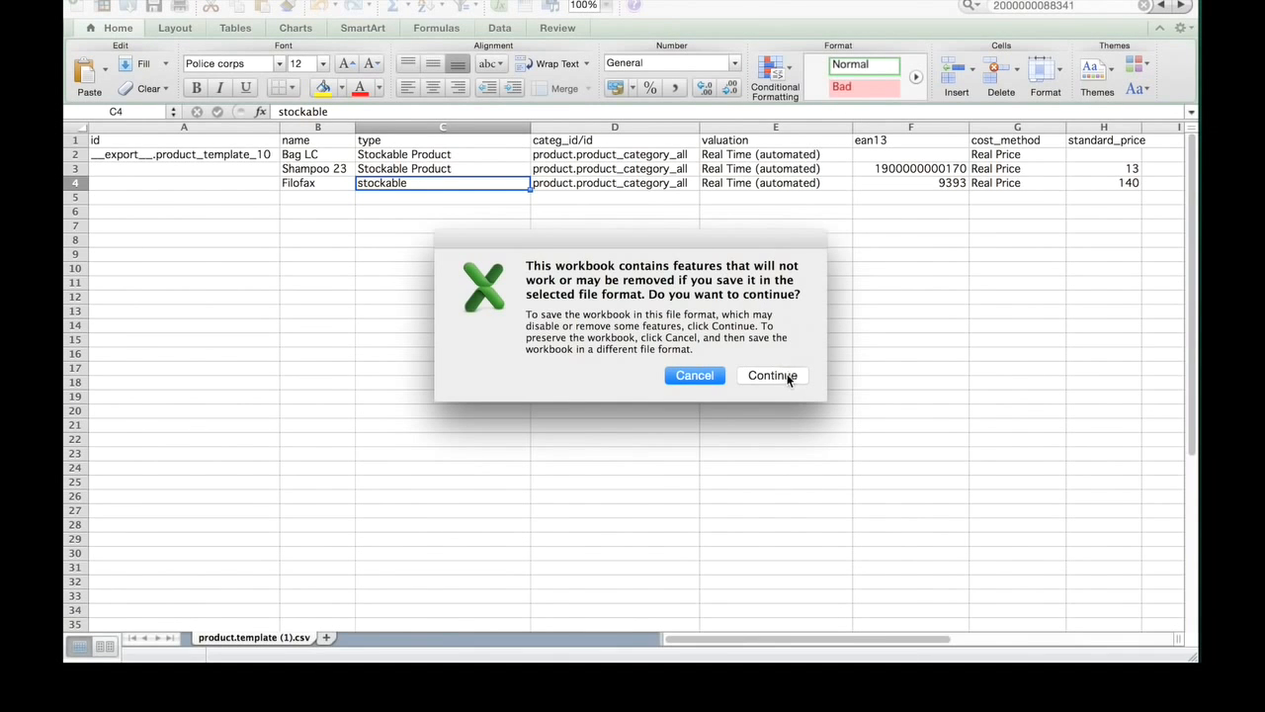
left_click(787, 375)
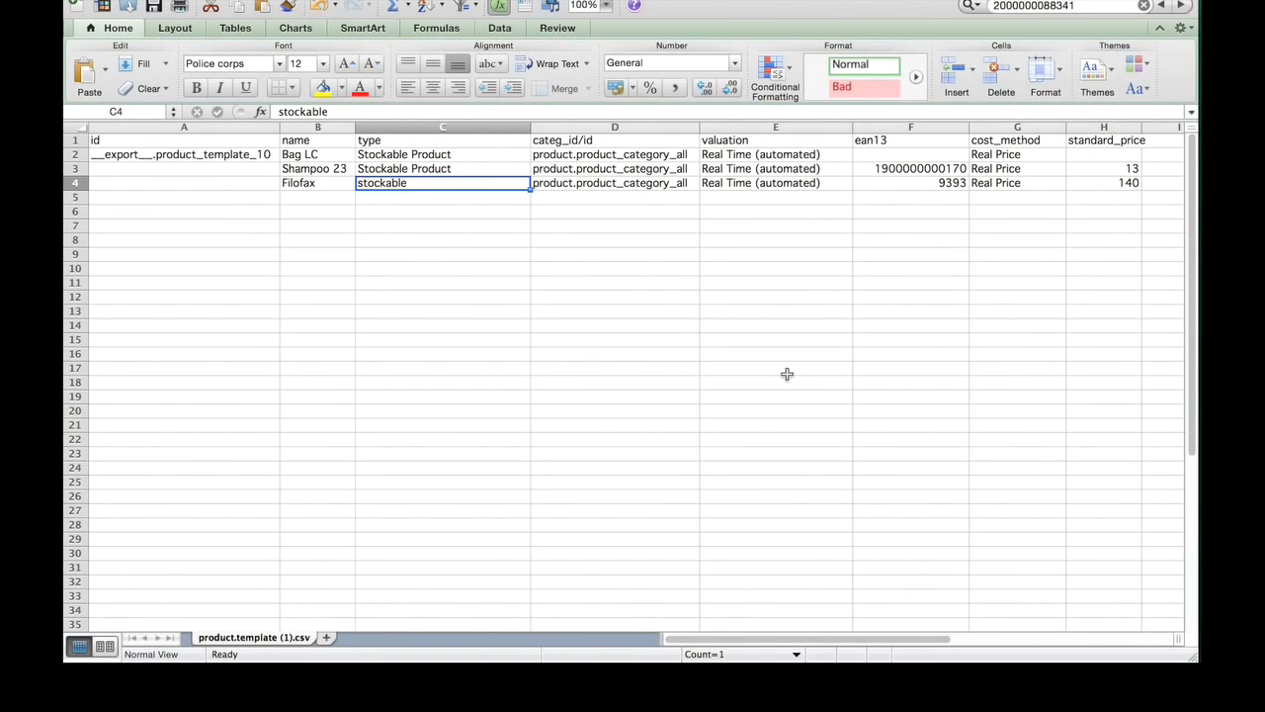
Step: Switch to Odoo, reload product.template (1).csv in the import form and validate the data including the Filofax row
key("super+Tab")
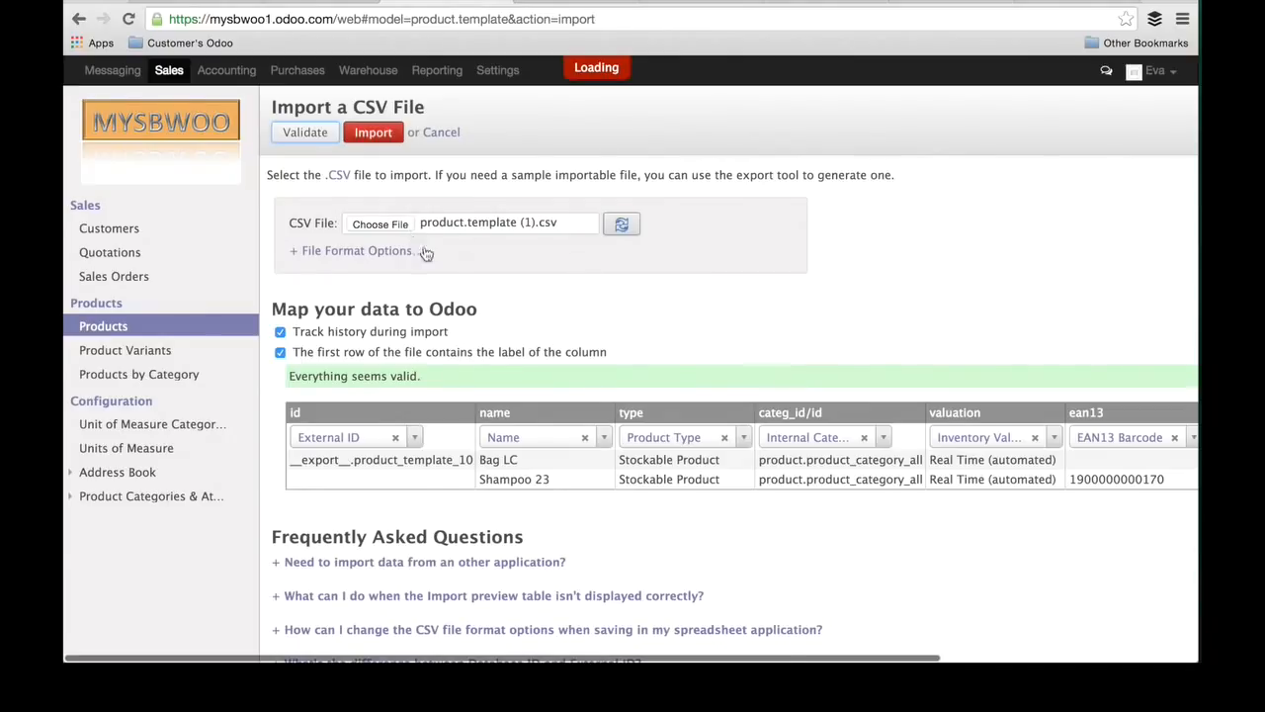
left_click(625, 227)
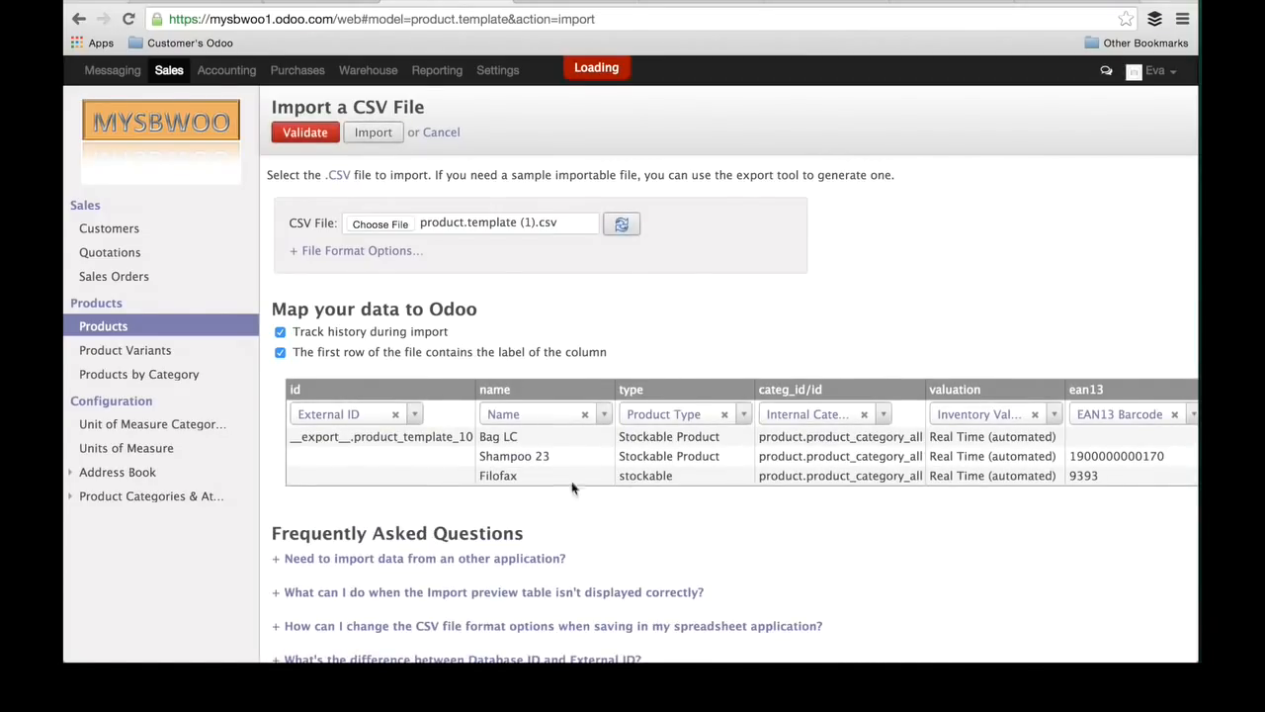
scroll(1086, 506, "right", 5)
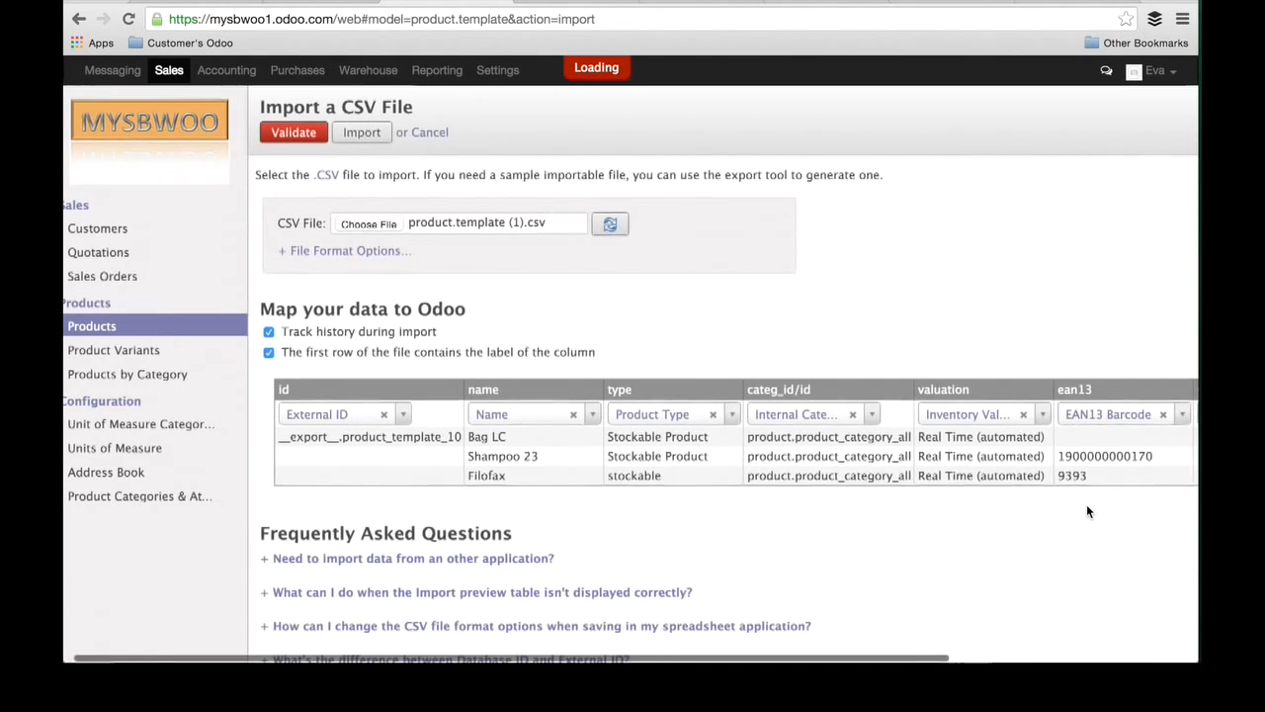
scroll(1087, 511, "left", 5)
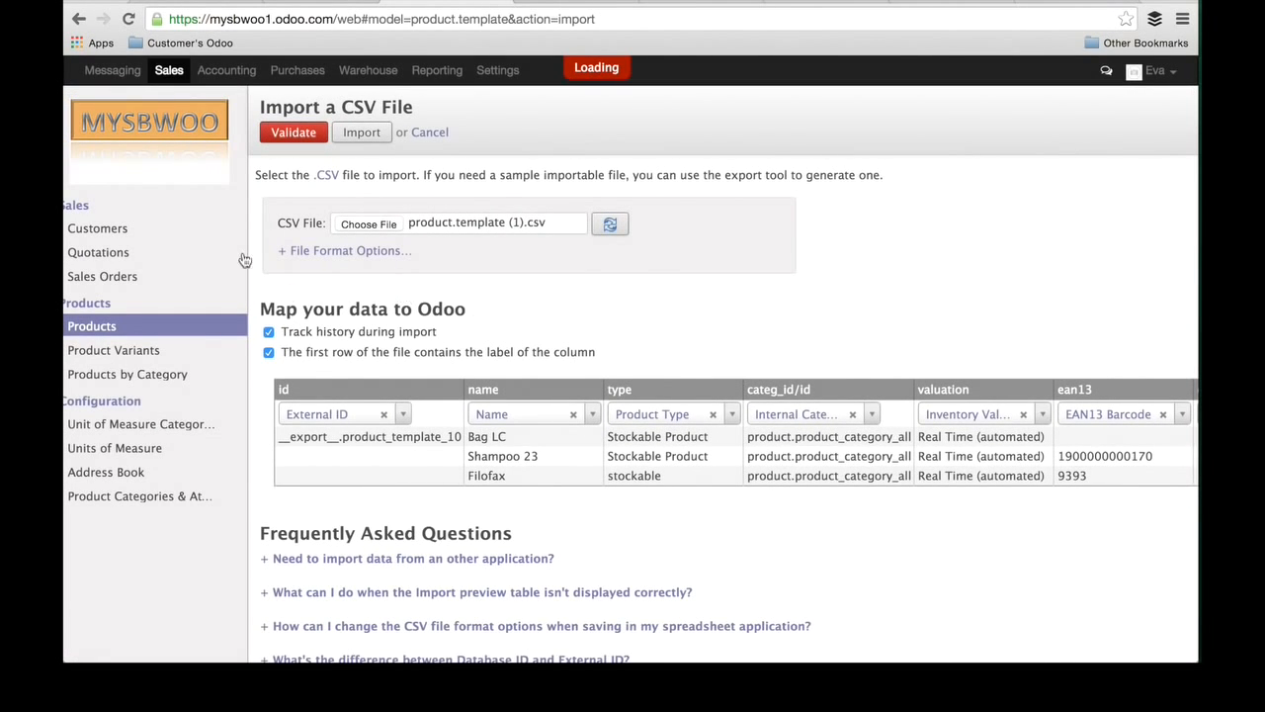
left_click(294, 136)
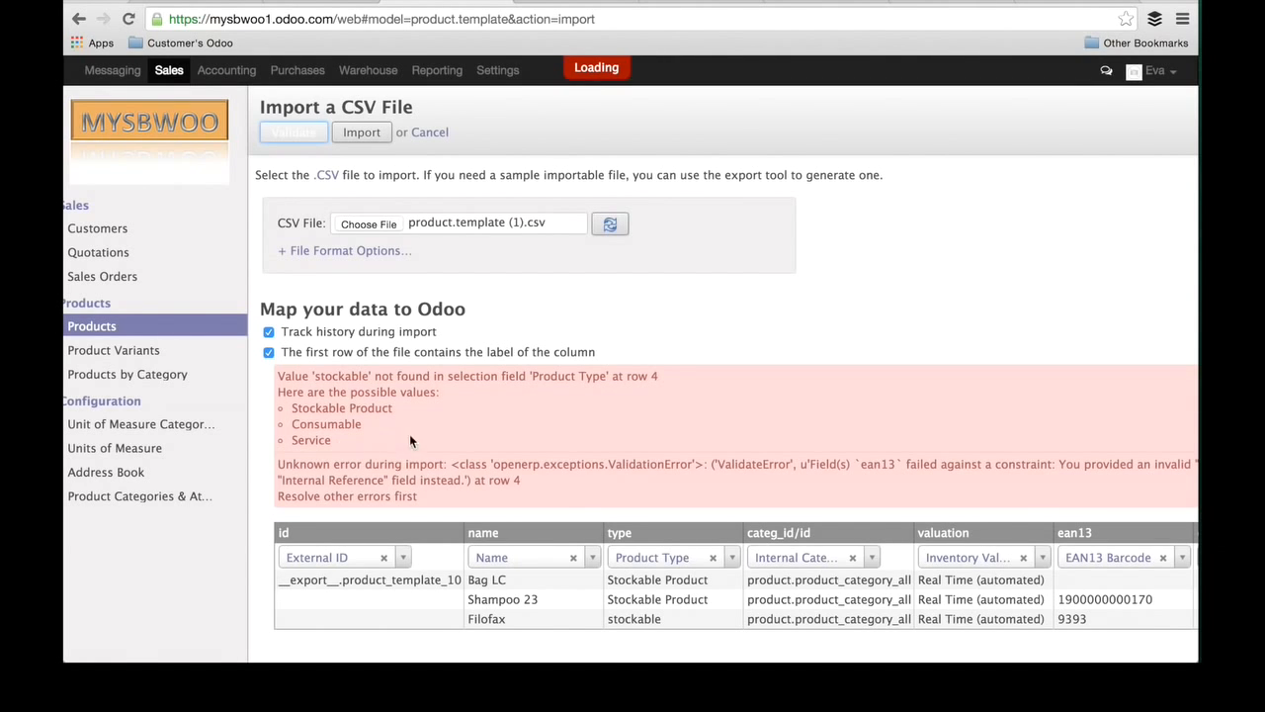
Step: Copy Consumable from Odoo's list of possible values into Filofax's type cell in Excel and save the CSV file
key("super+Tab")
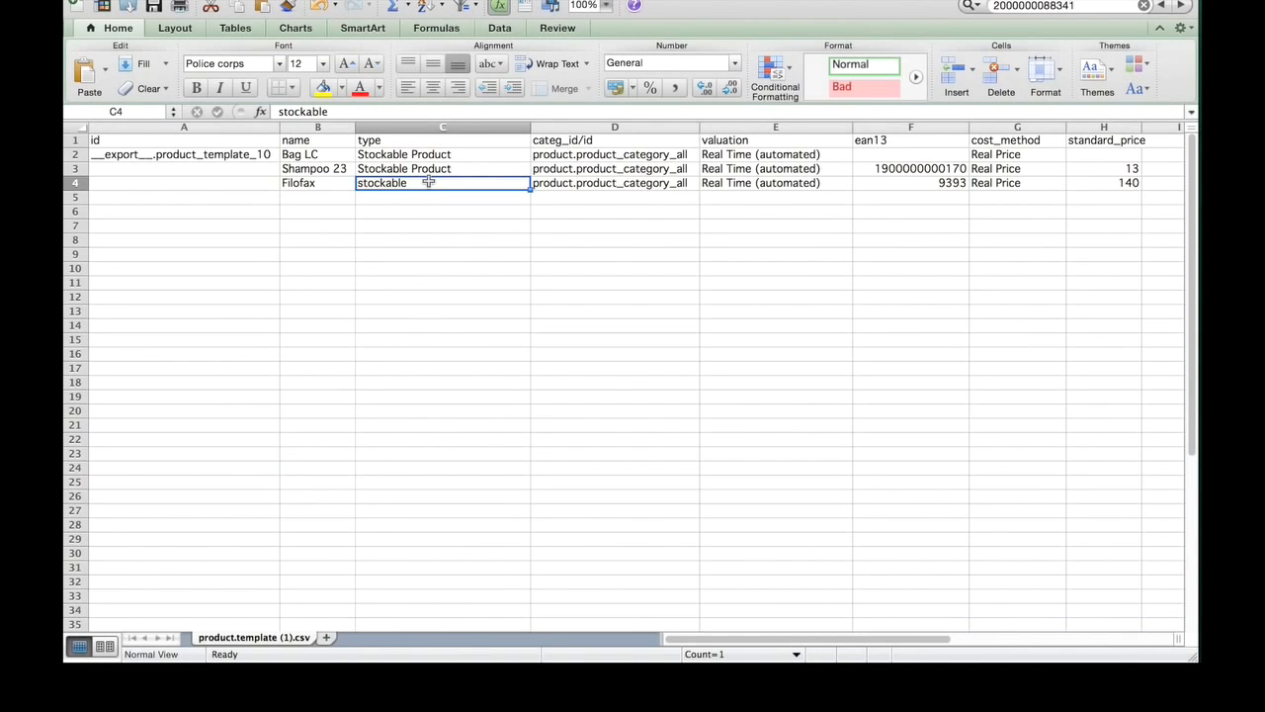
key("super+Tab")
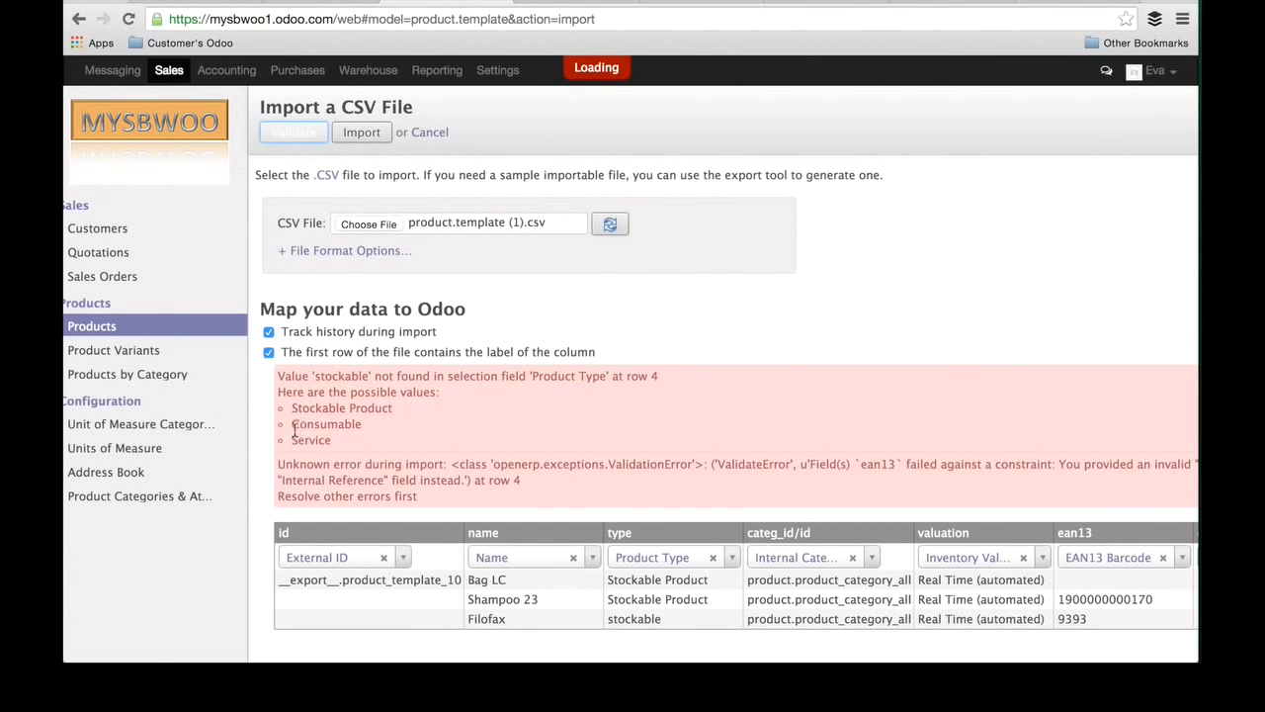
left_click_drag(291, 425, 361, 423)
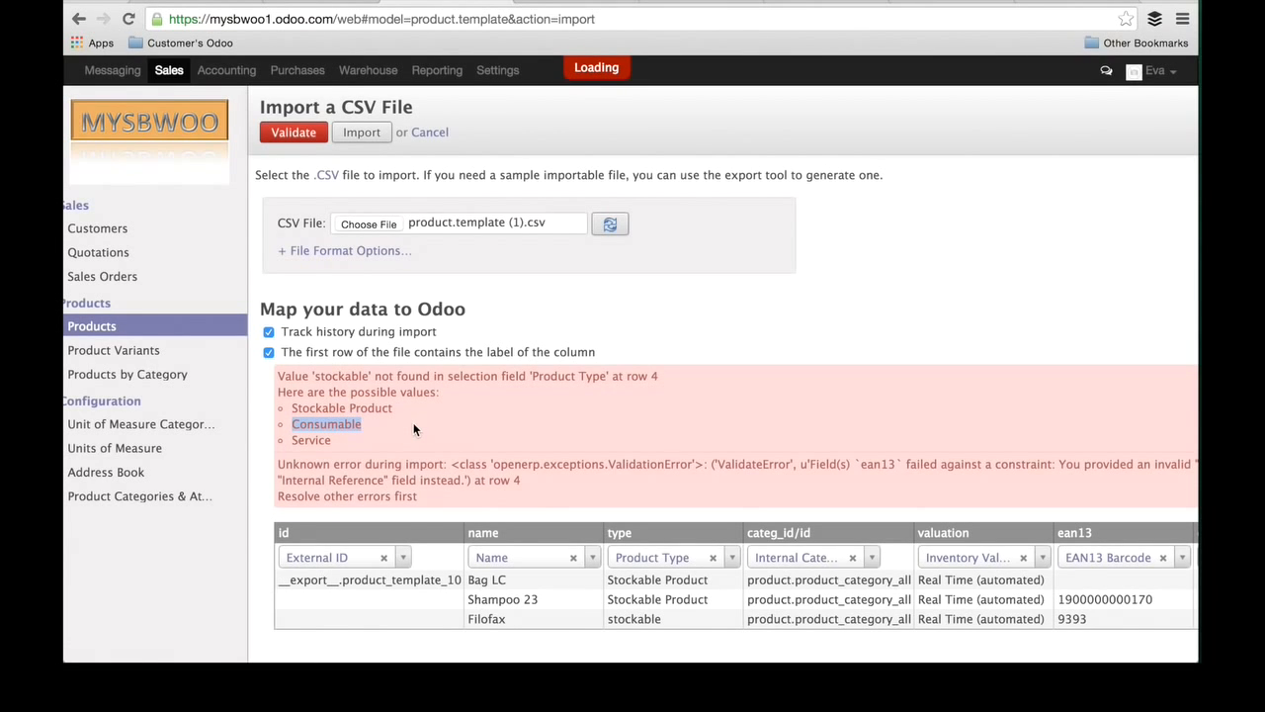
key("super+Tab")
key("super+v")
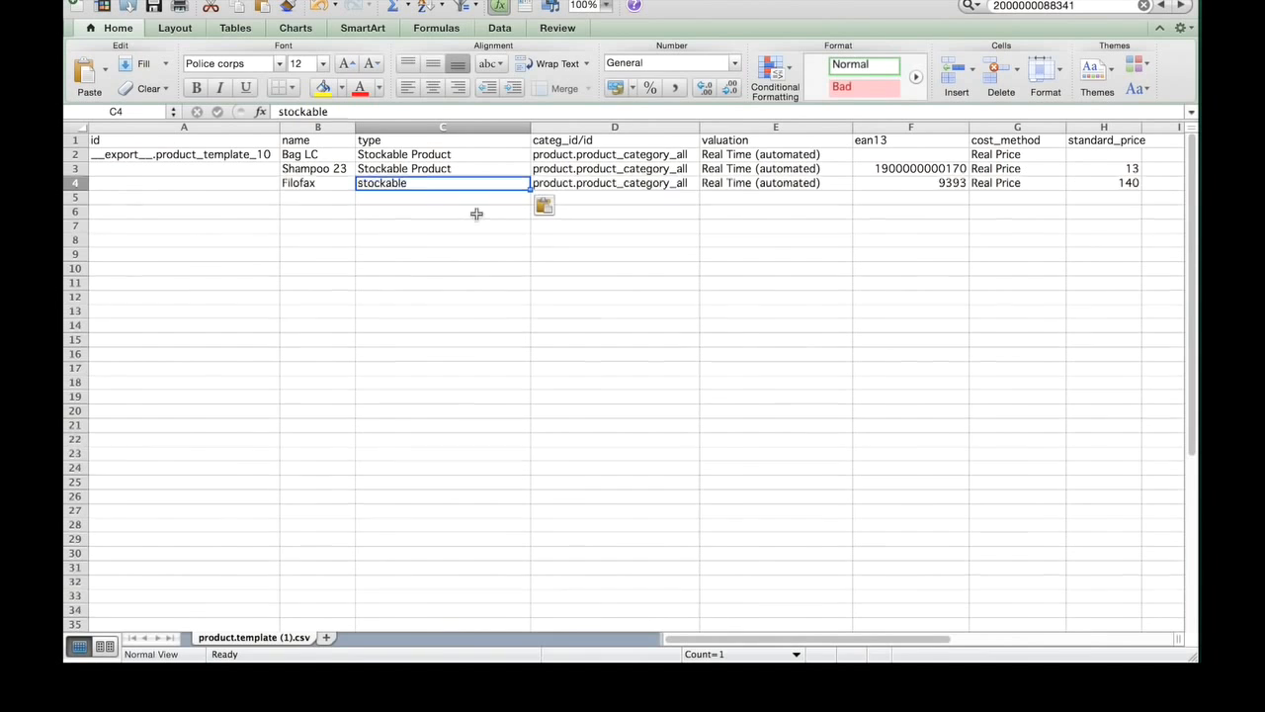
left_click(156, 6)
left_click(782, 372)
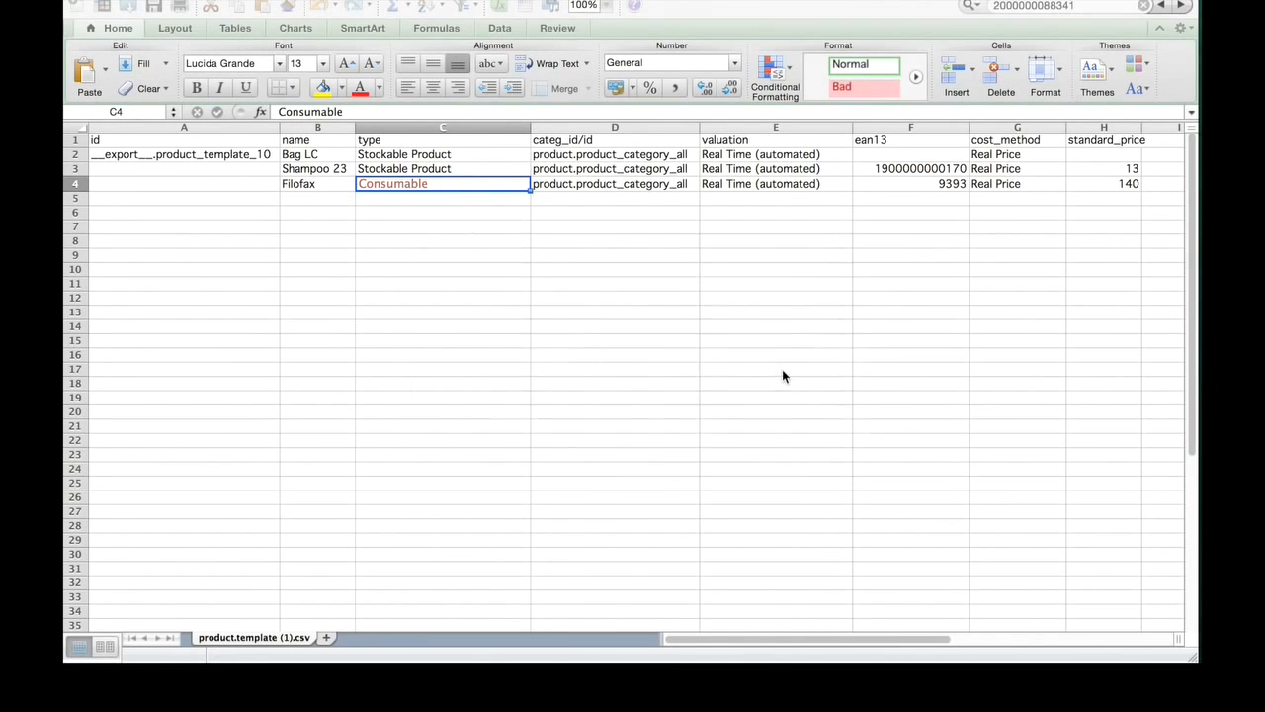
Step: Return to Odoo, reload the CSV file with the changed Filofax type and validate it again
key("super+Tab")
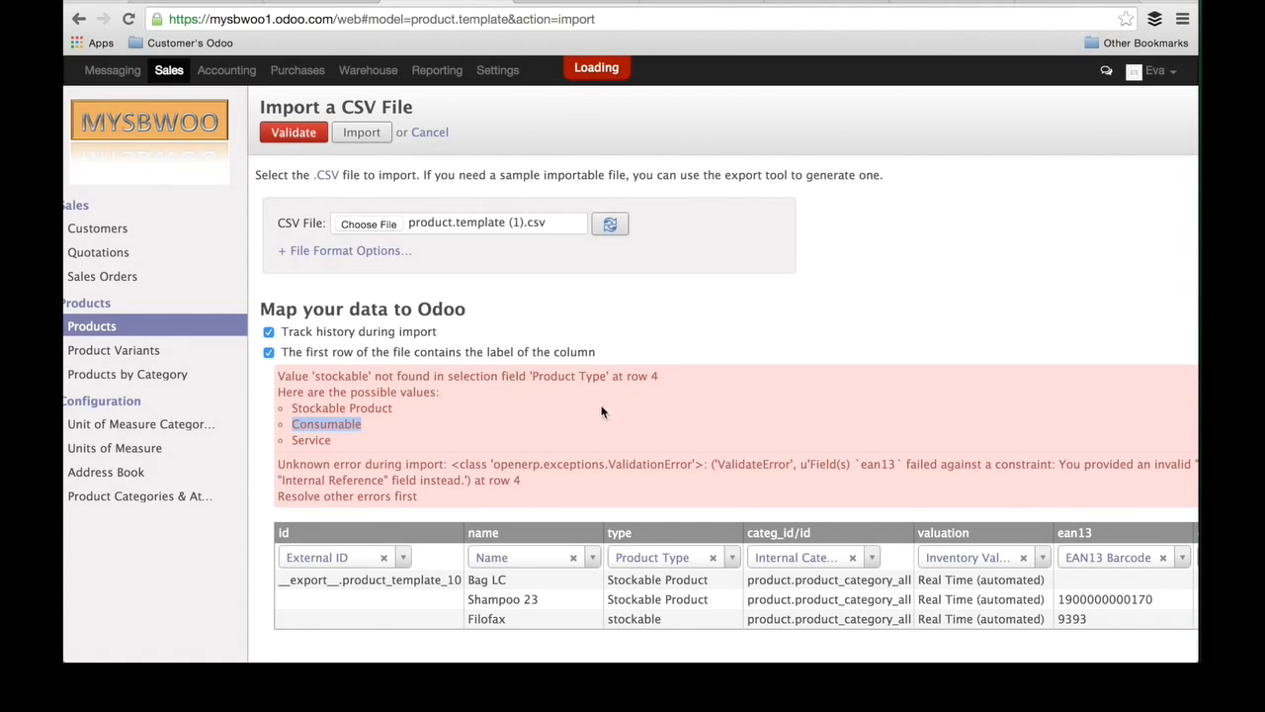
left_click(612, 228)
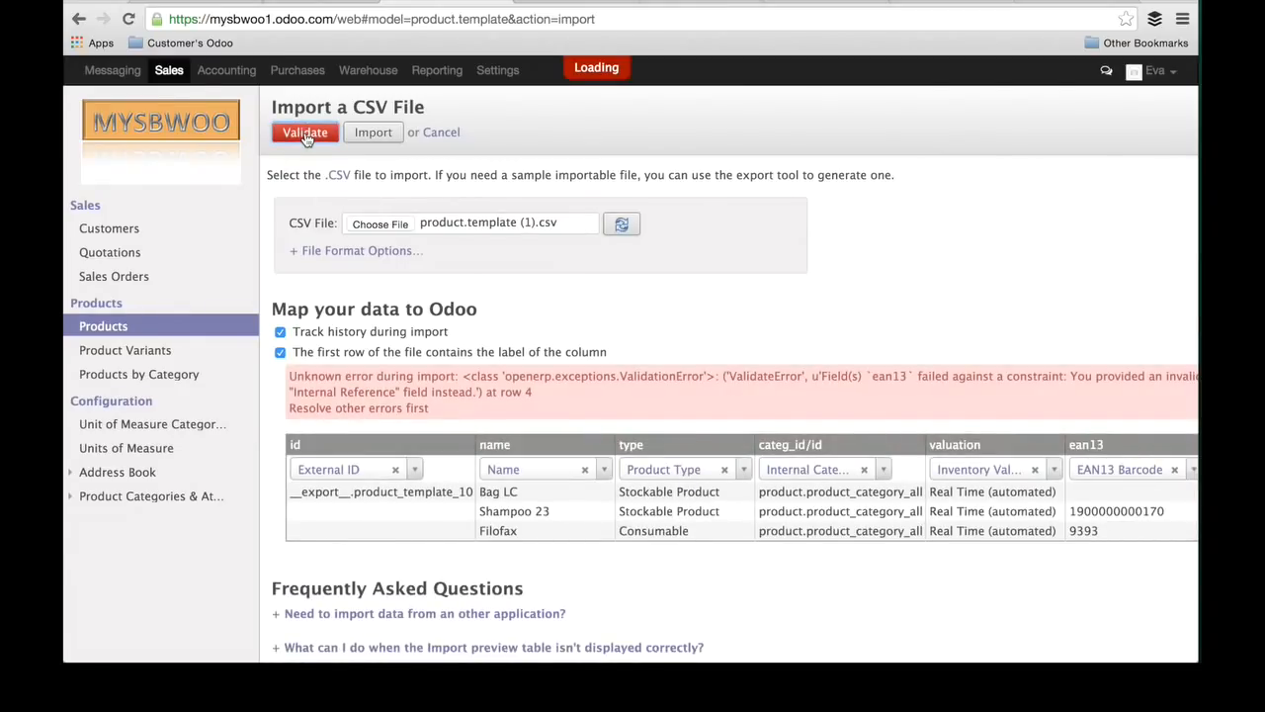
left_click(306, 136)
Step: Examine the validation error about the ean13 field and compare it with the Filofax row in the import preview
scroll(658, 386, "right", 3)
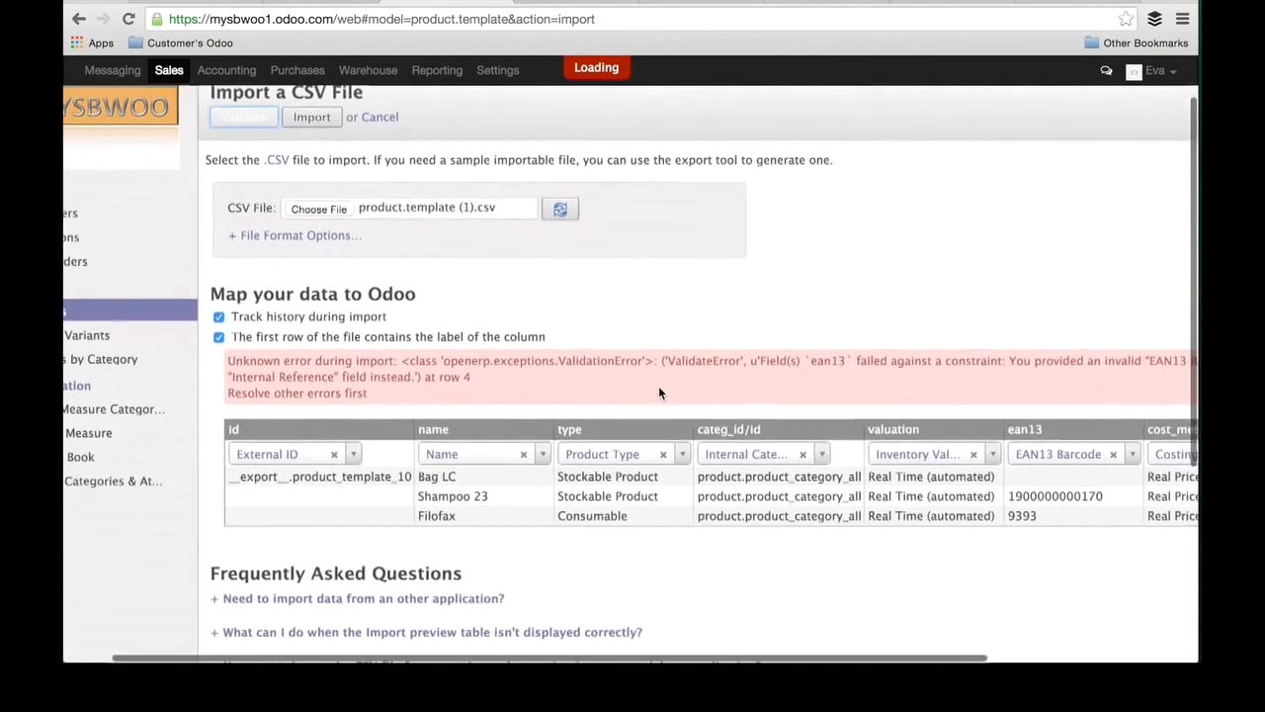
scroll(658, 385, "down", 1)
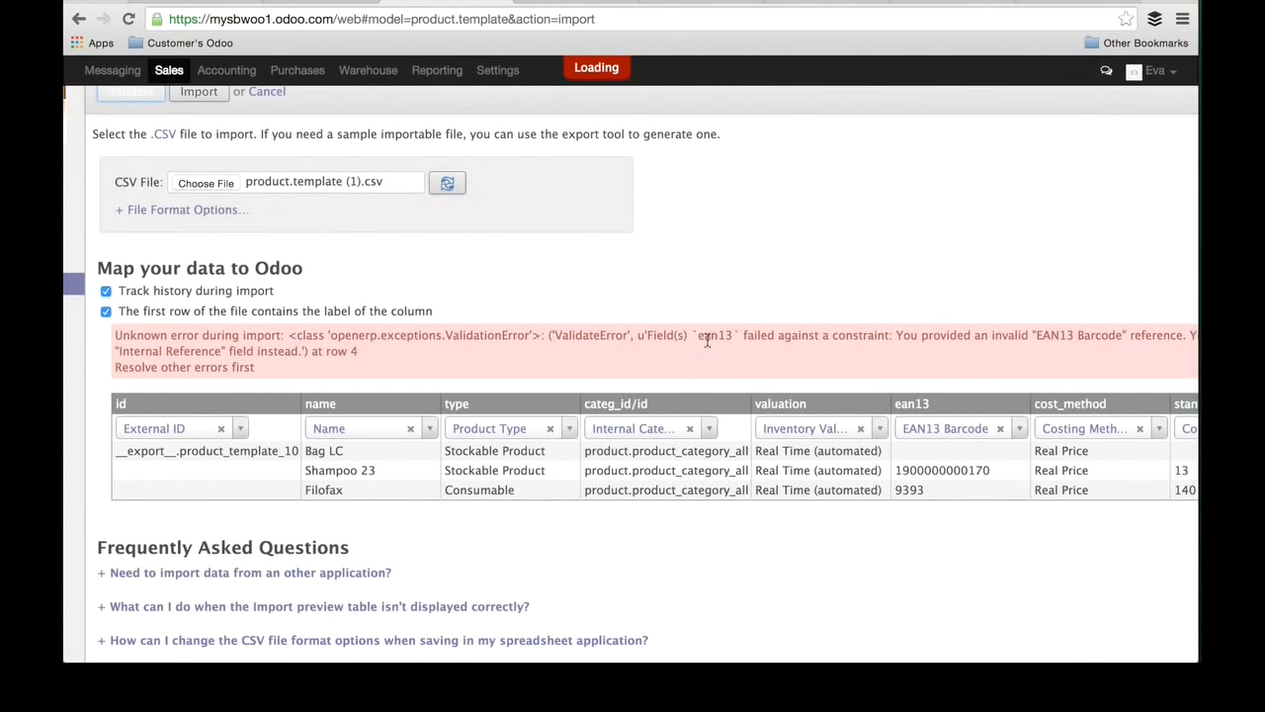
left_click_drag(697, 337, 883, 336)
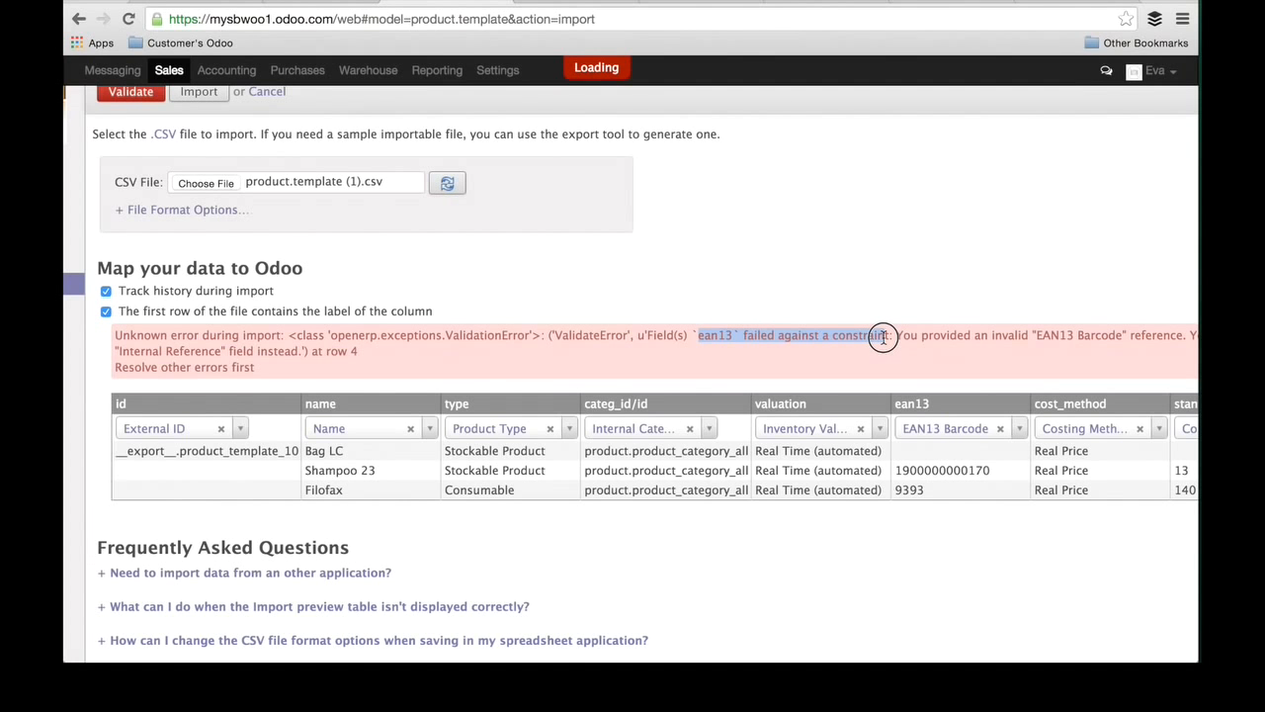
scroll(942, 341, "right", 2)
scroll(941, 341, "down", 1)
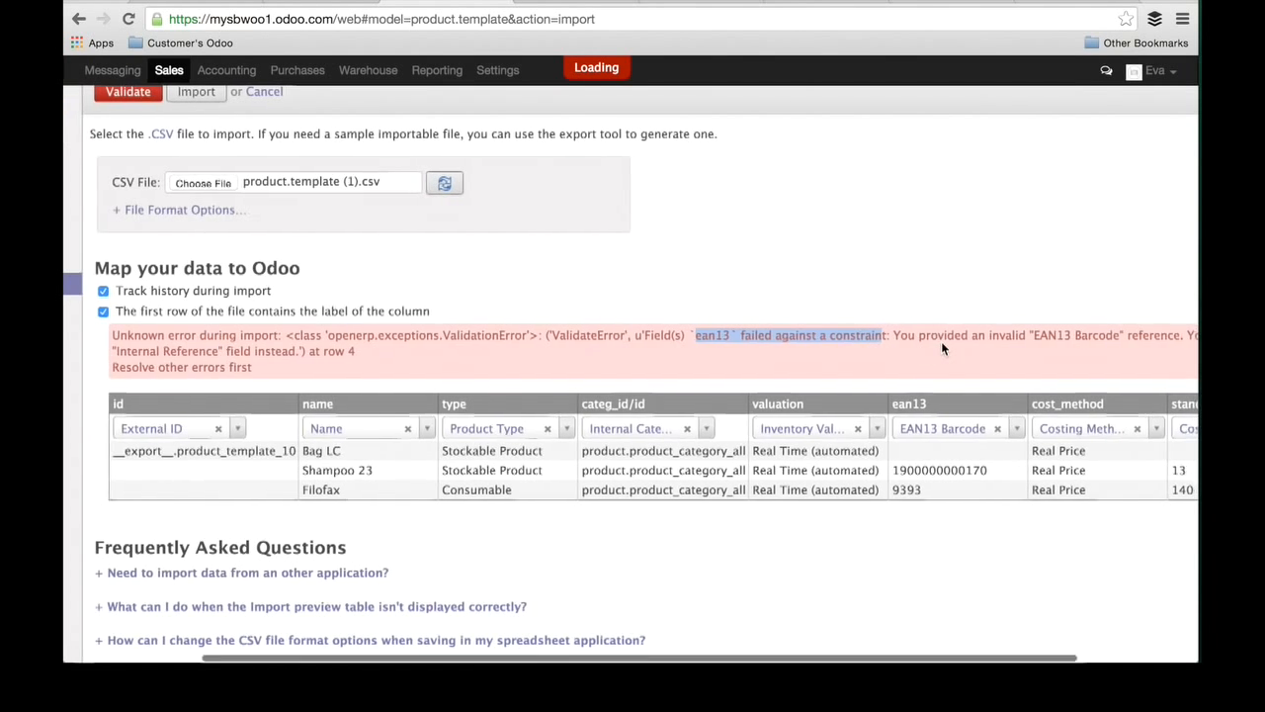
scroll(942, 343, "right", 3)
scroll(941, 343, "up", 1)
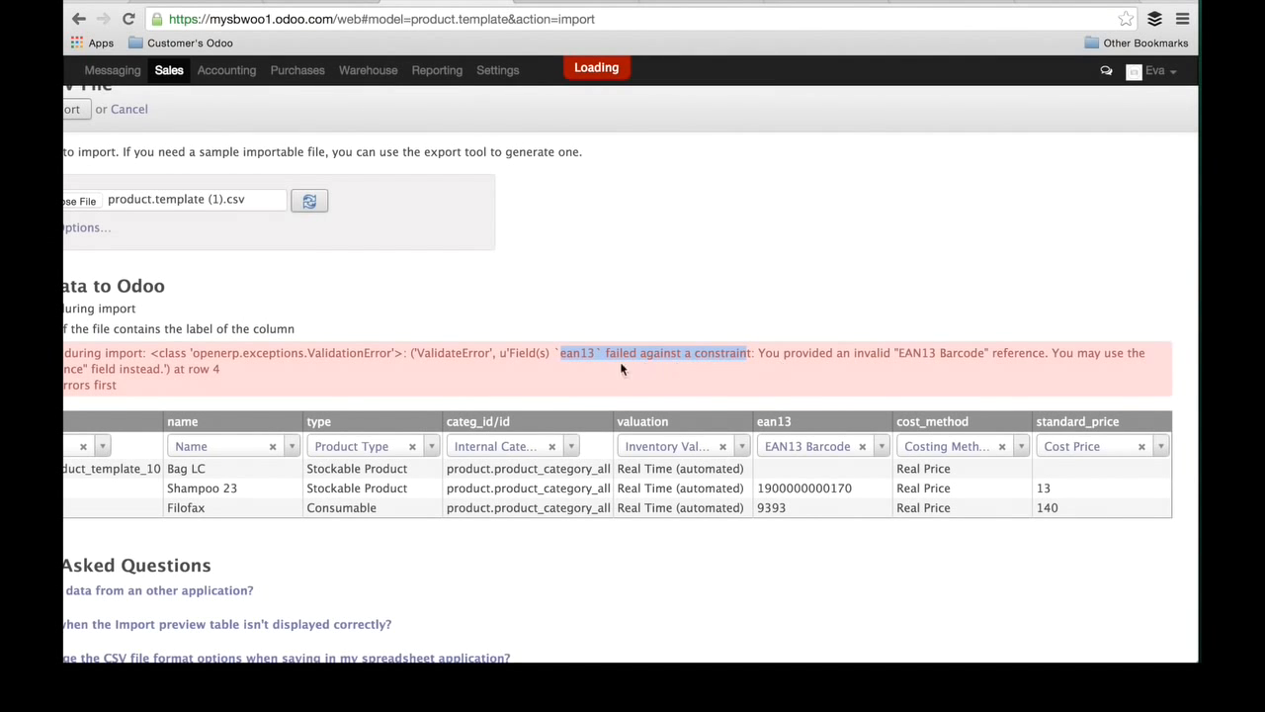
scroll(569, 372, "left", 1)
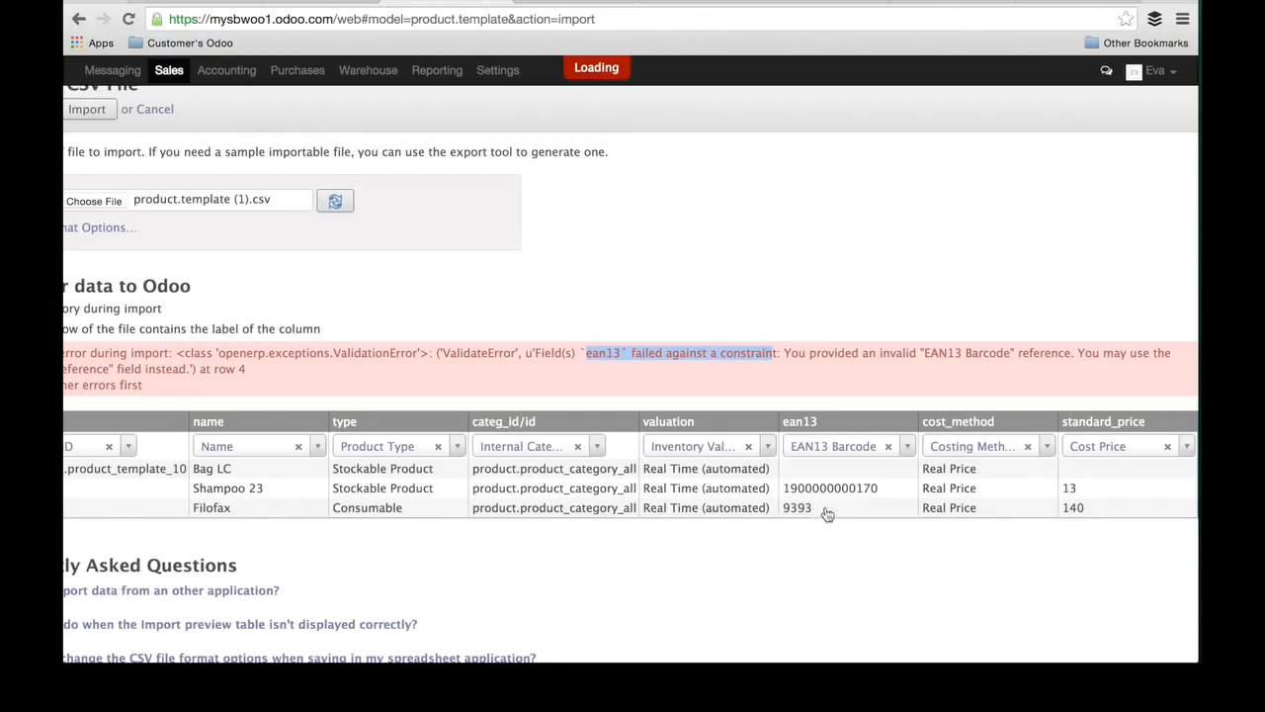
Step: Switch to Excel, clear the ean13 value of Filofax and save the workbook in CSV format
key("super+Tab")
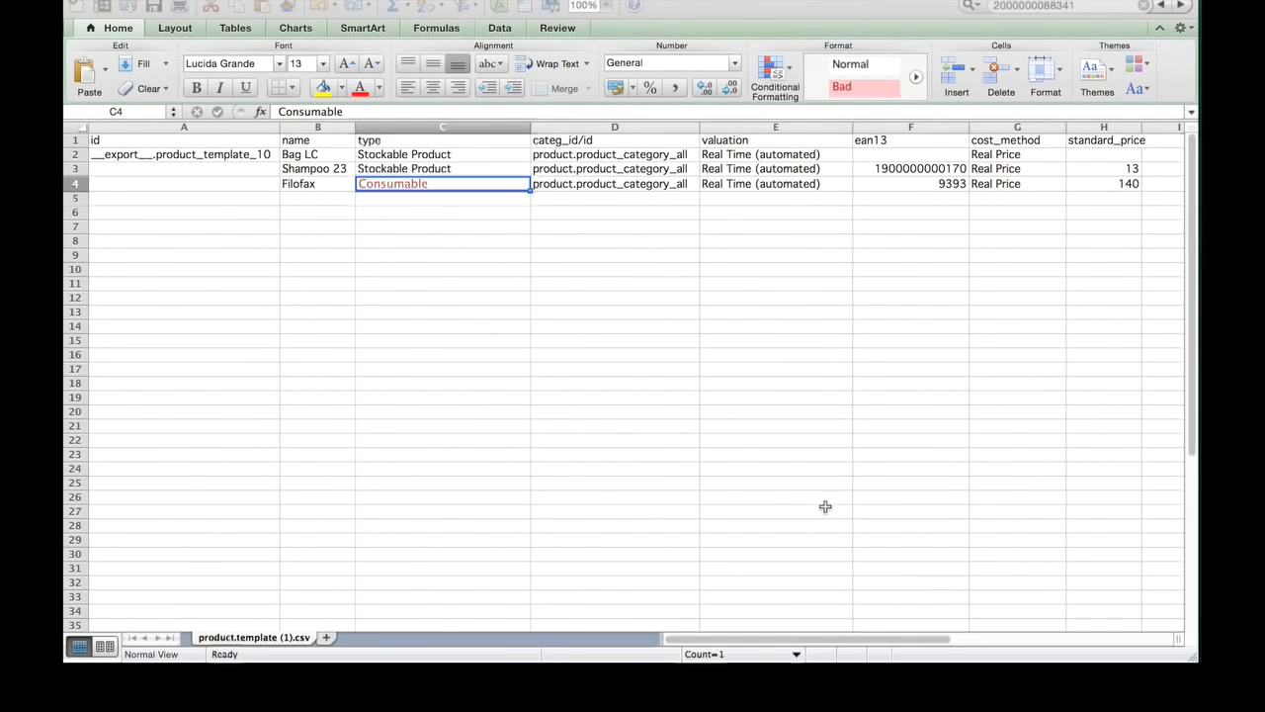
left_click(941, 184)
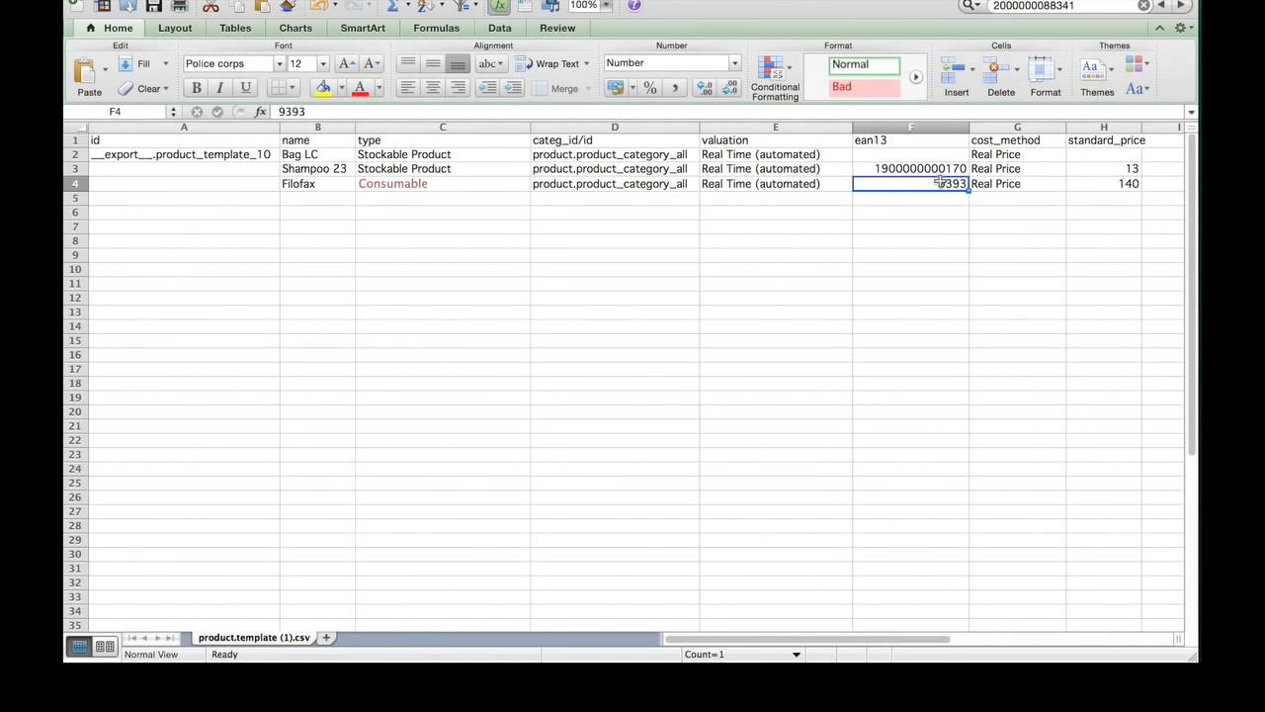
key("BackSpace")
key("Return")
left_click(154, 7)
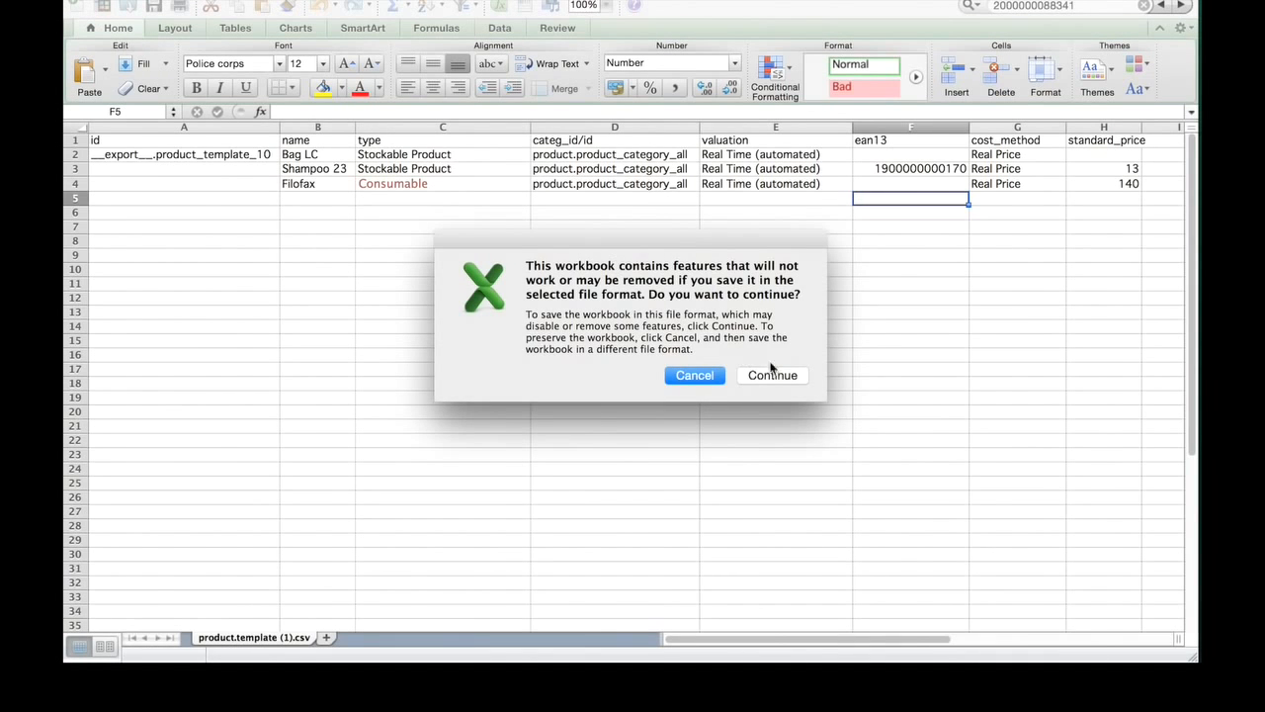
left_click(783, 378)
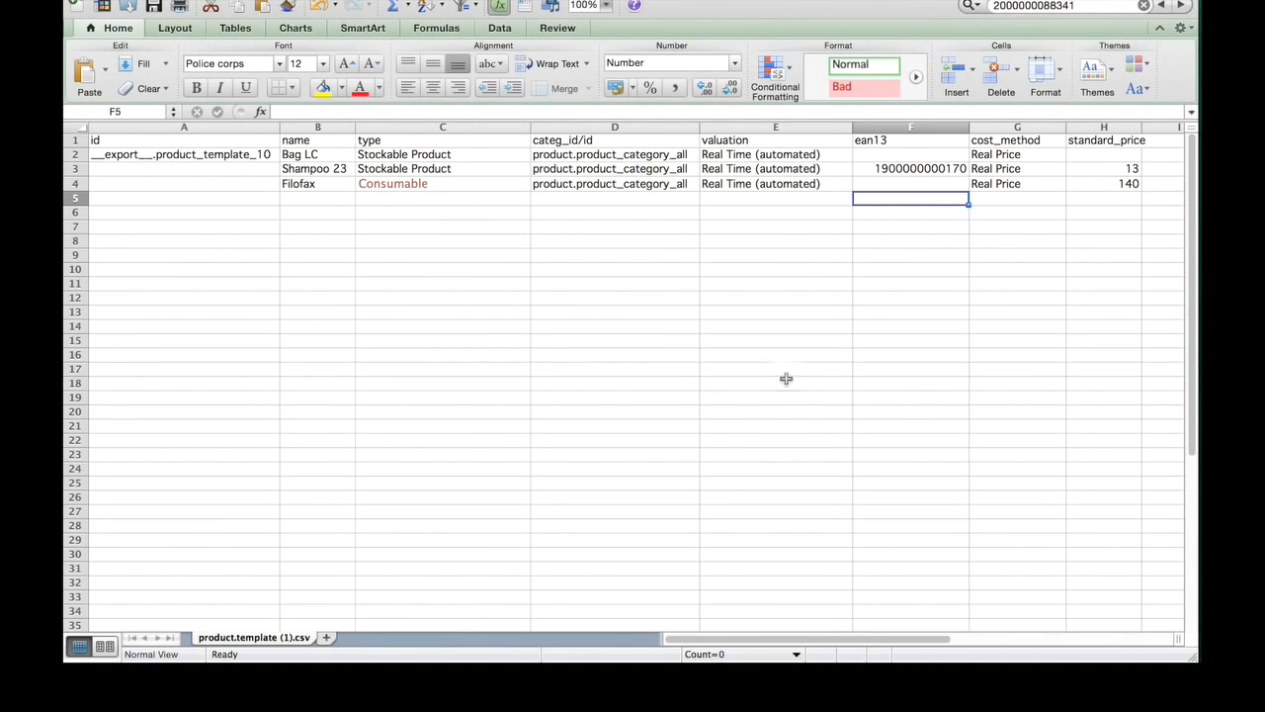
Step: Switch to Odoo, reload the corrected CSV file, validate it and import the products
key("super+Tab")
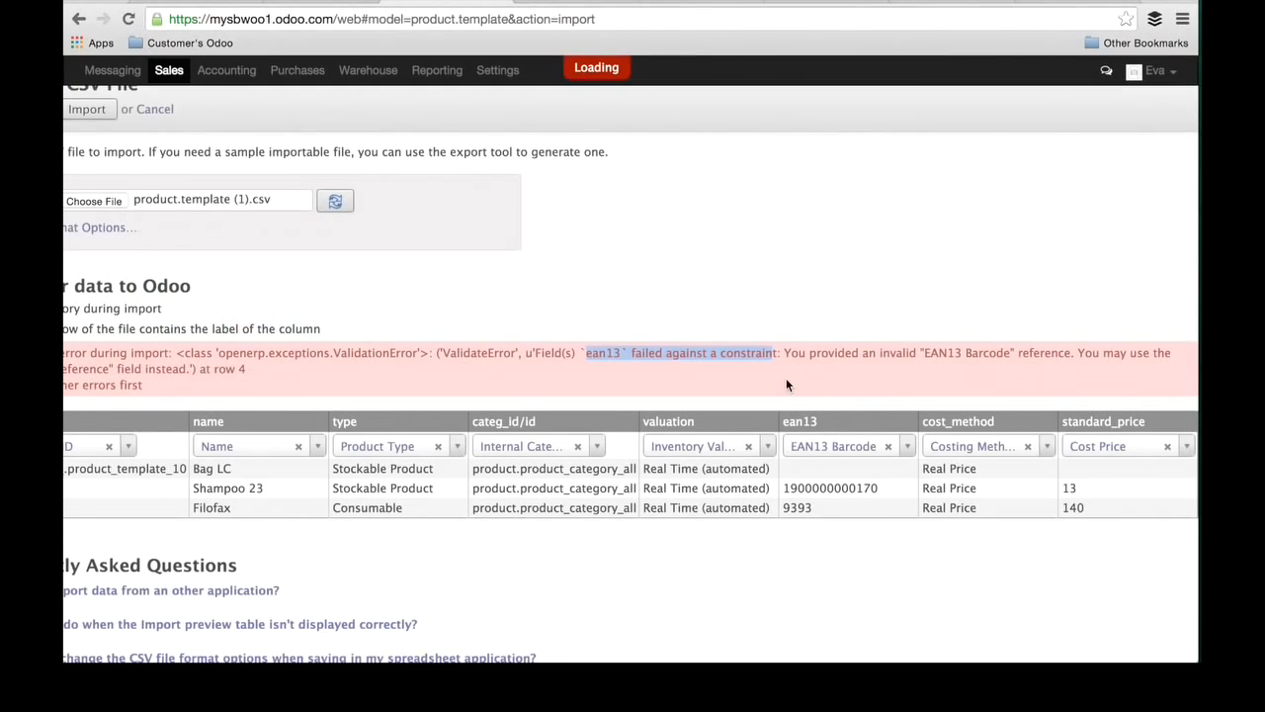
scroll(445, 336, "left", 5)
left_click(622, 219)
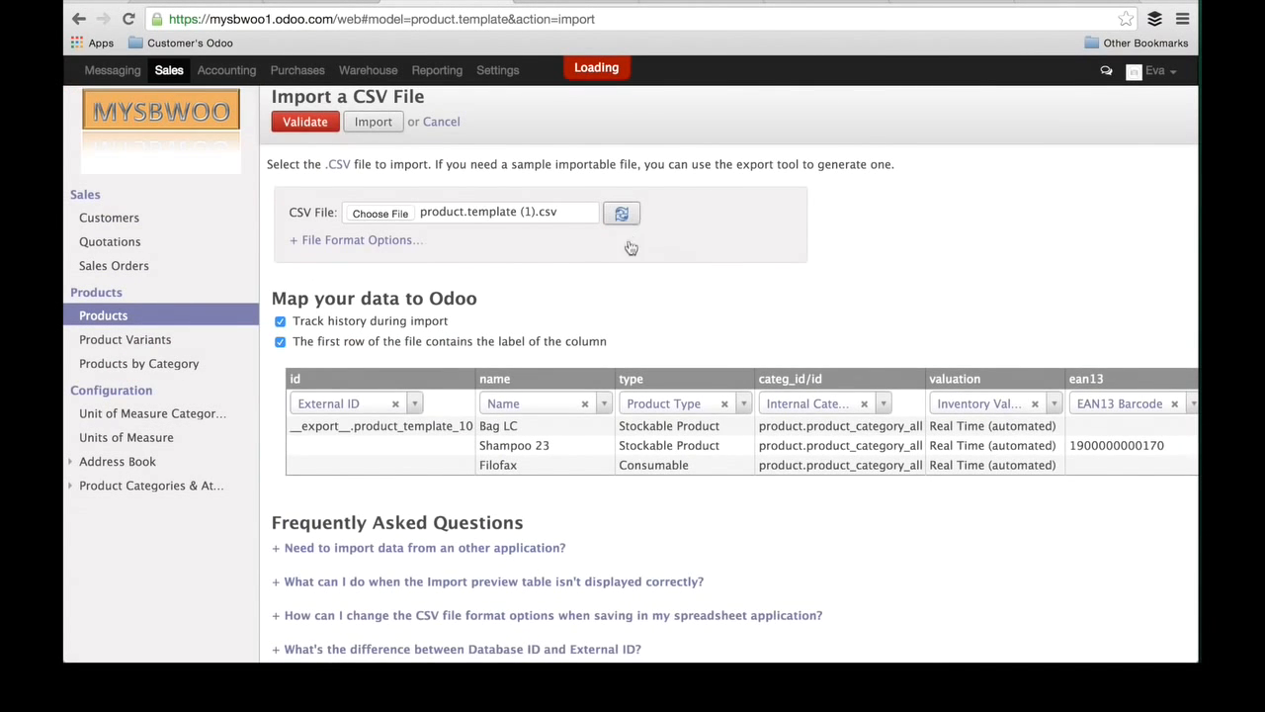
left_click(304, 123)
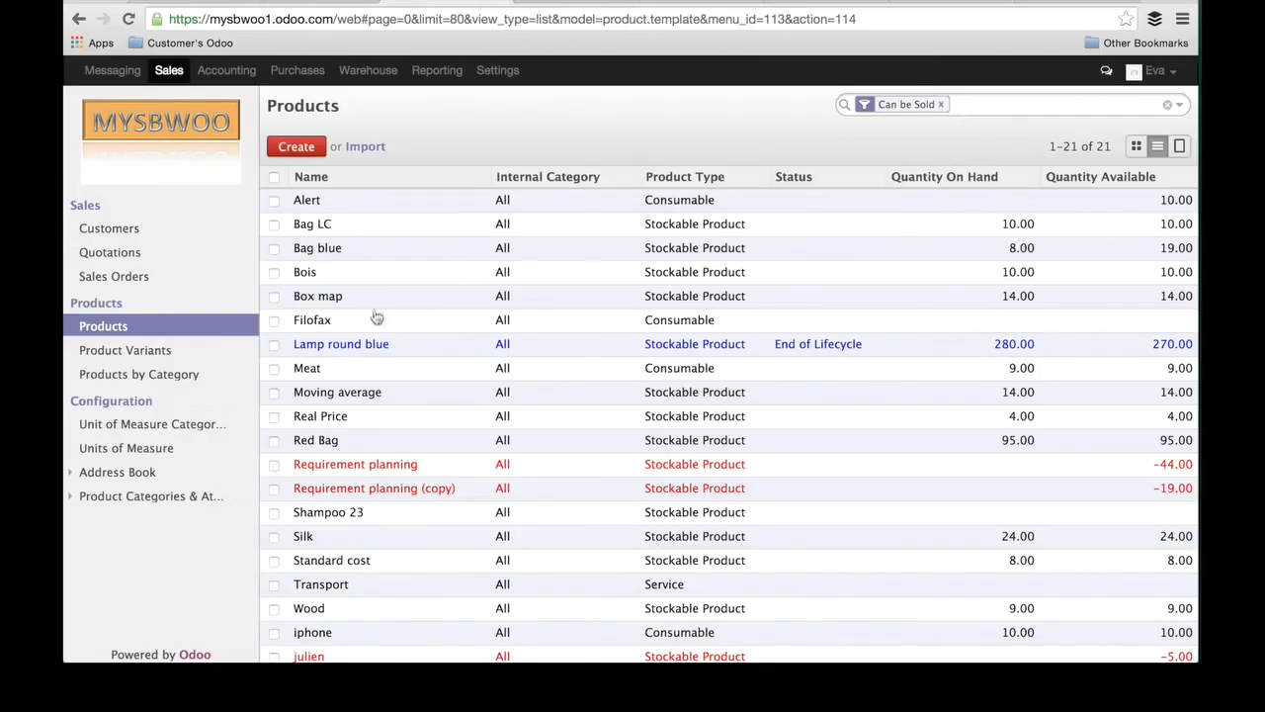
Step: Open the Filofax product, review its general, procurement and accounting information, and return to the product list
left_click(329, 326)
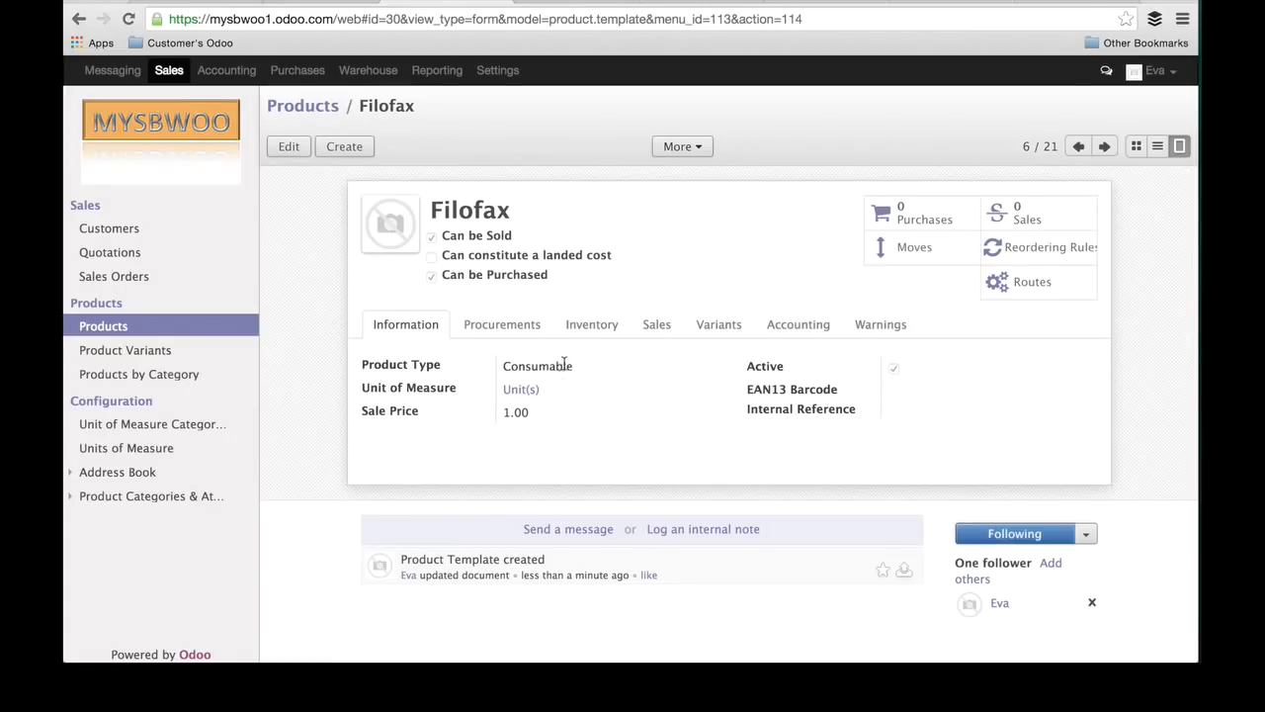
left_click(502, 327)
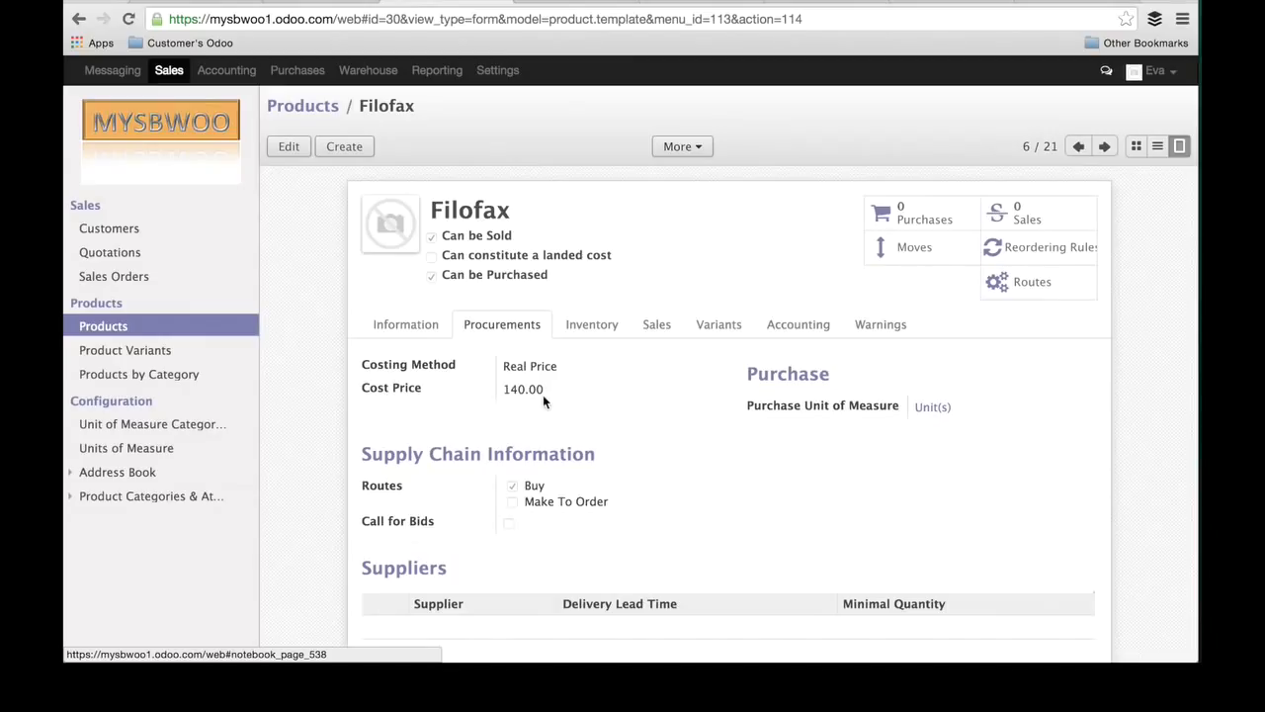
left_click(800, 324)
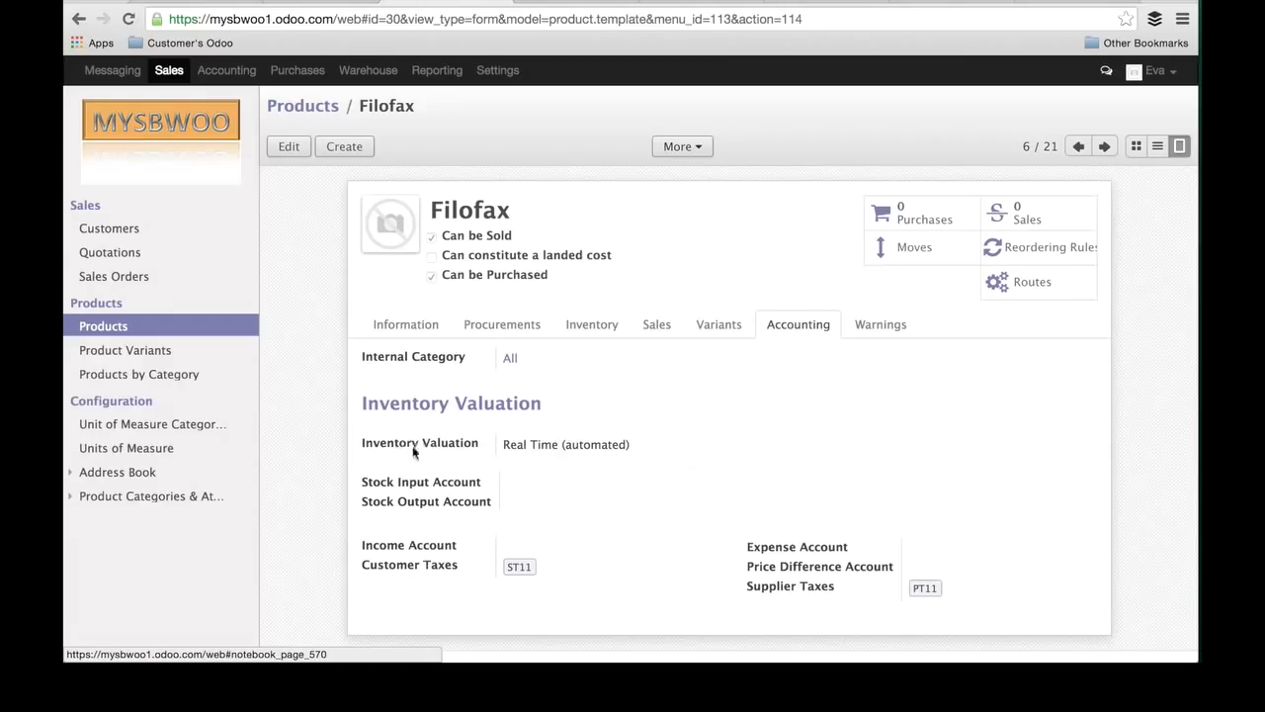
left_click(402, 328)
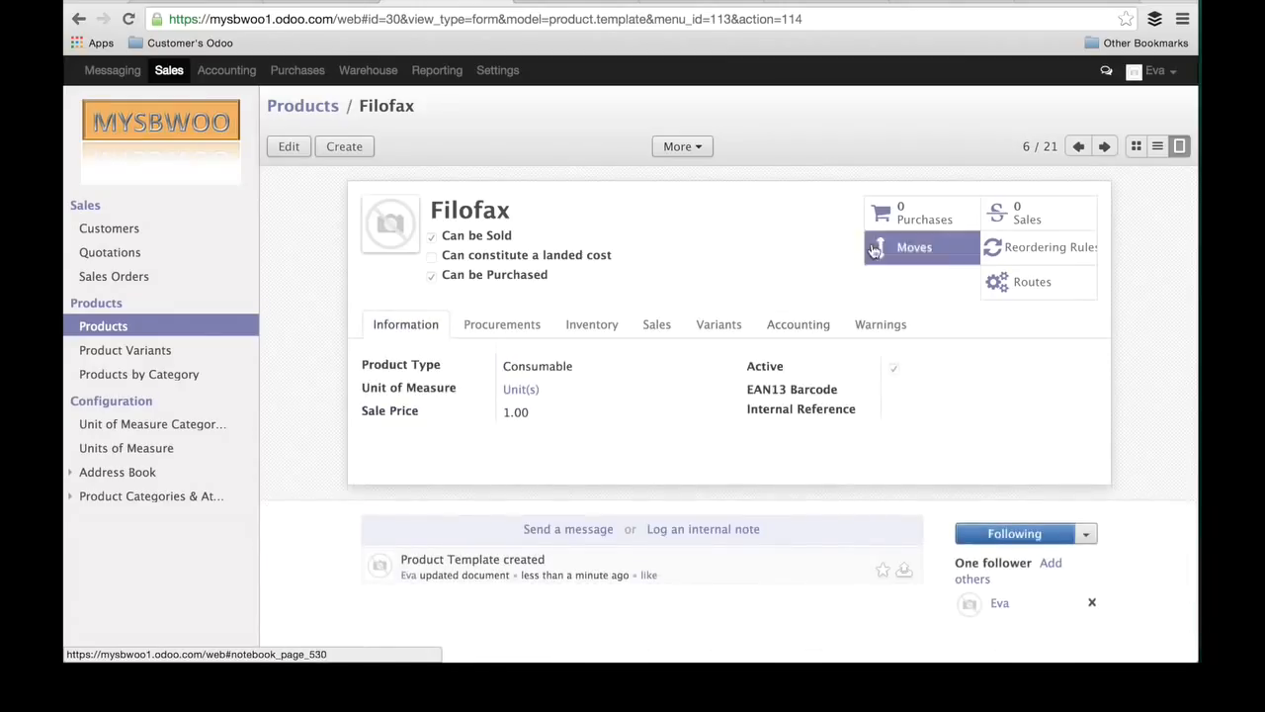
left_click(1157, 146)
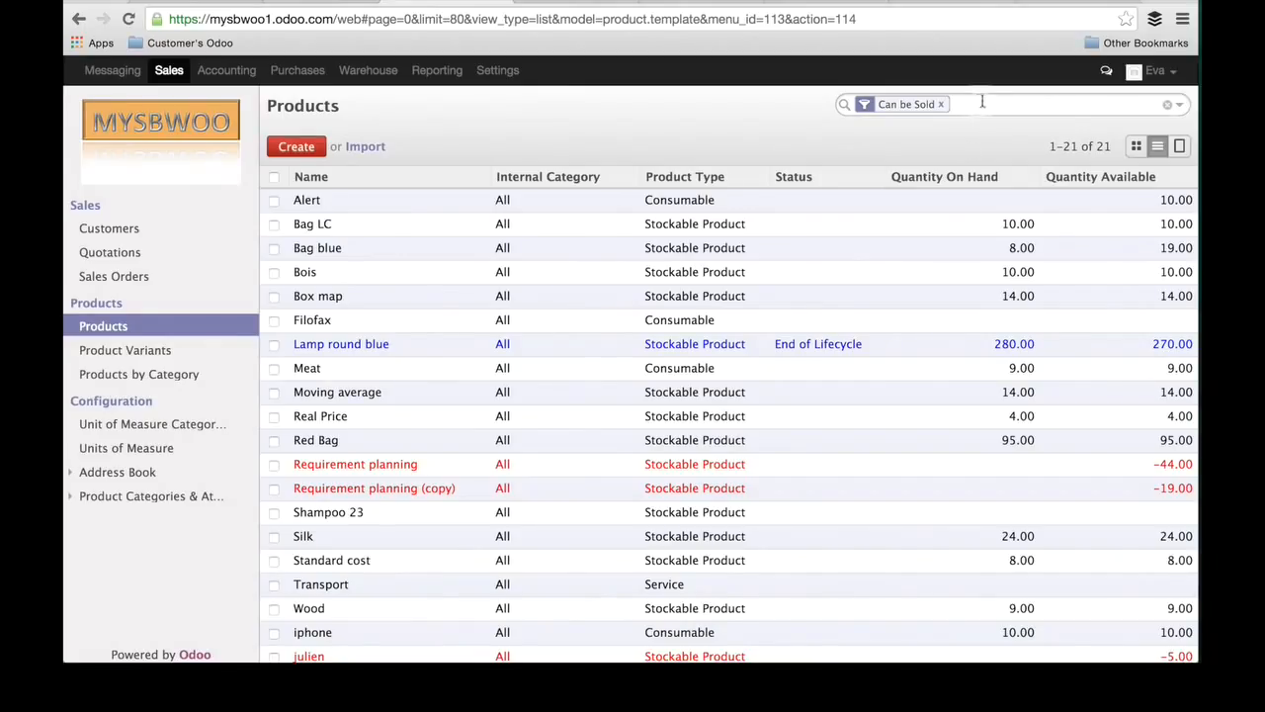
mouse_move(700, 327)
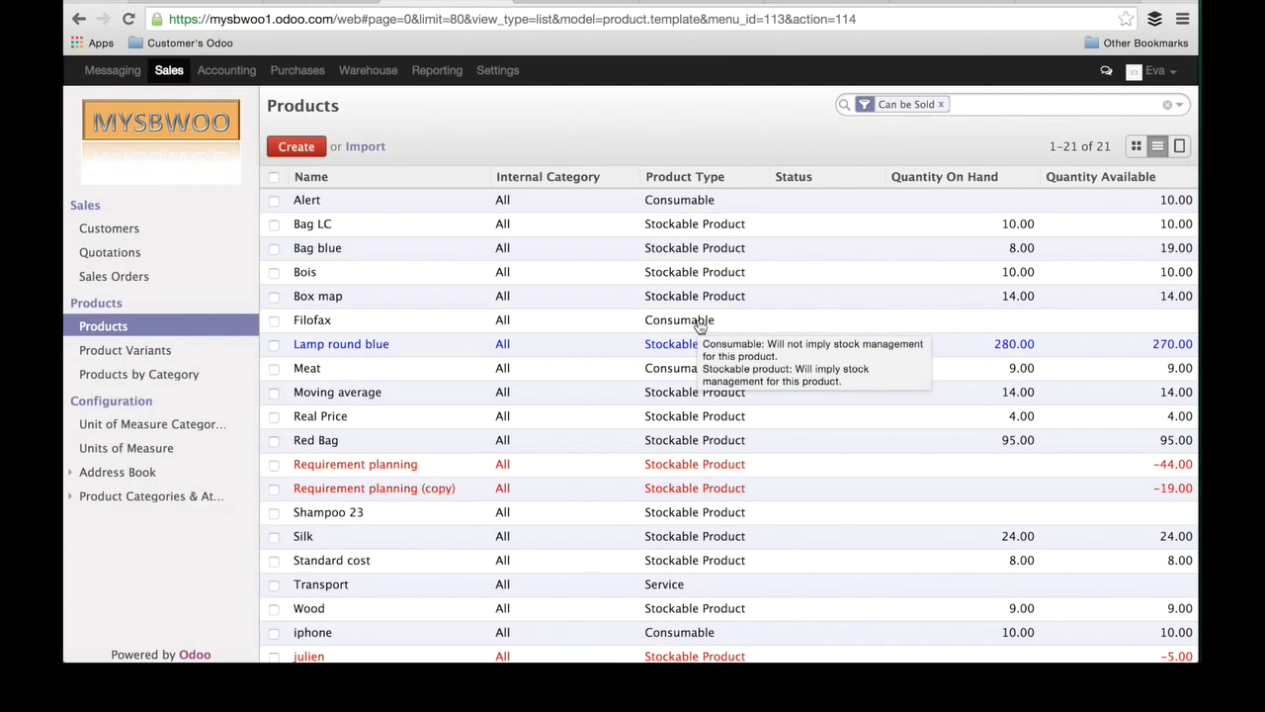